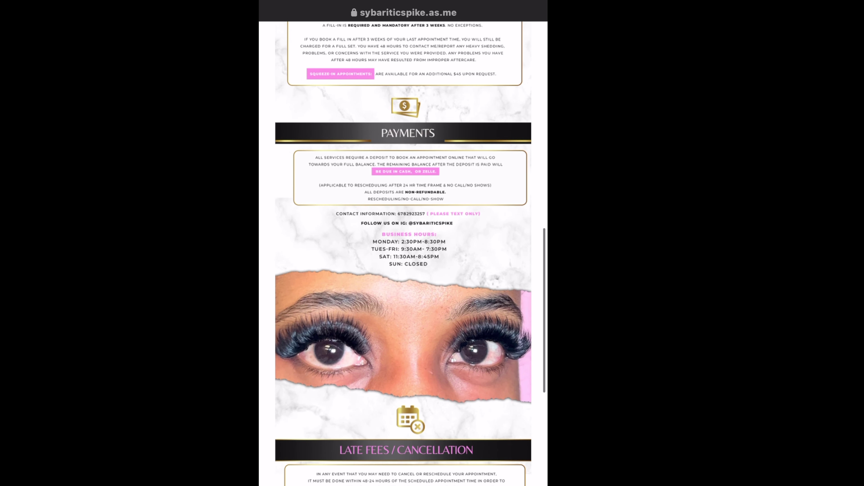
Step: Look through the salon booking page's payment and cancellation policies, the eyebrow services and the Classes category
scroll(403, 245, "down", 10)
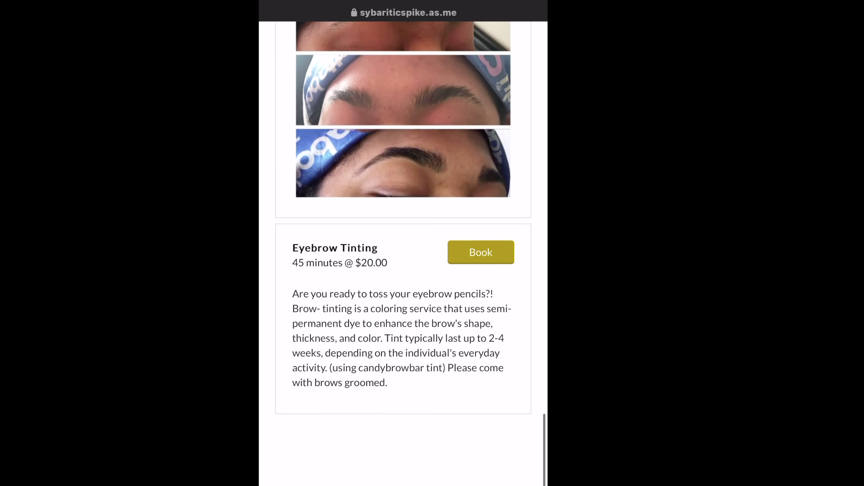
scroll(403, 245, "up", 9)
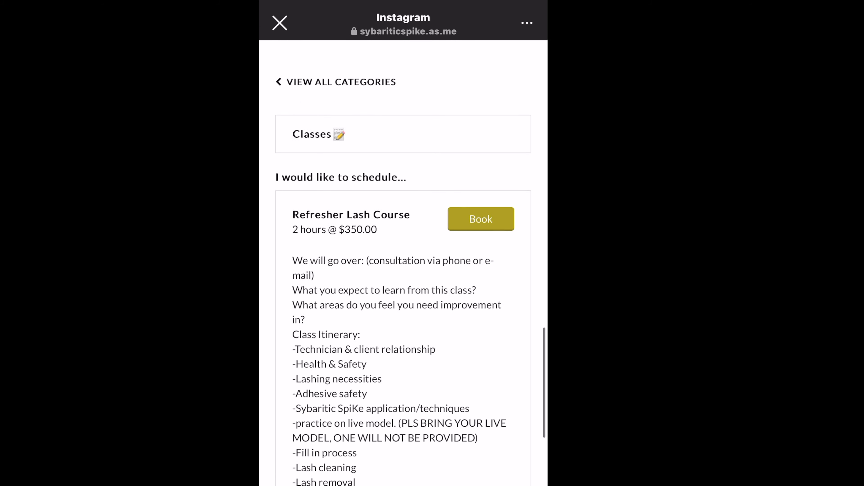
scroll(403, 245, "down", 10)
scroll(403, 246, "up", 12)
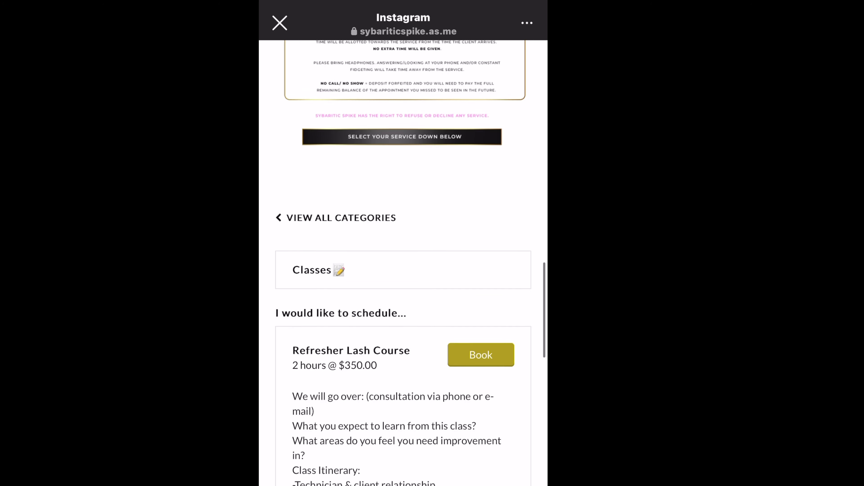
Step: Return from the Classes category to all service categories and browse another category's bookable services
left_click(336, 205)
left_click(492, 370)
scroll(403, 245, "down", 15)
scroll(403, 245, "down", 5)
scroll(403, 245, "up", 10)
Step: Go back to all categories and browse the lash full set listings with their descriptions and photos
left_click(336, 267)
scroll(403, 245, "down", 3)
left_click(492, 316)
scroll(403, 246, "down", 12)
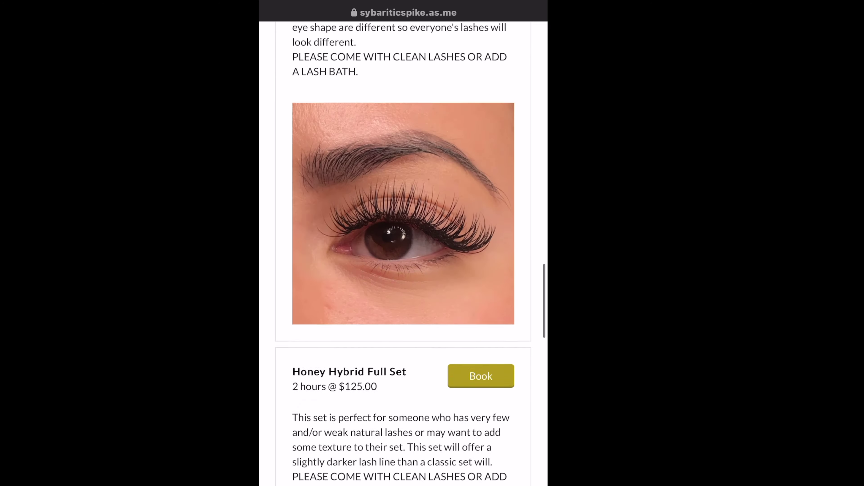
scroll(403, 245, "down", 15)
scroll(403, 245, "up", 5)
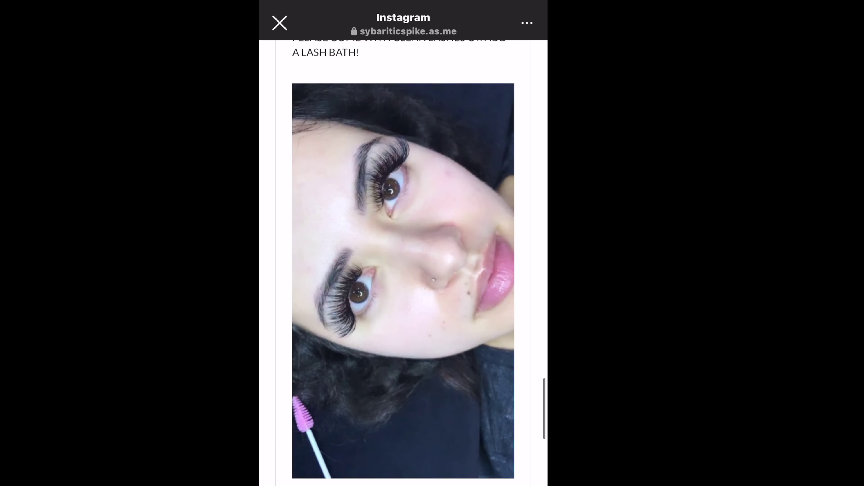
Step: Leave the lash full set listings and look over the service categories again
scroll(403, 246, "up", 15)
left_click(339, 403)
scroll(403, 245, "down", 3)
scroll(403, 238, "up", 2)
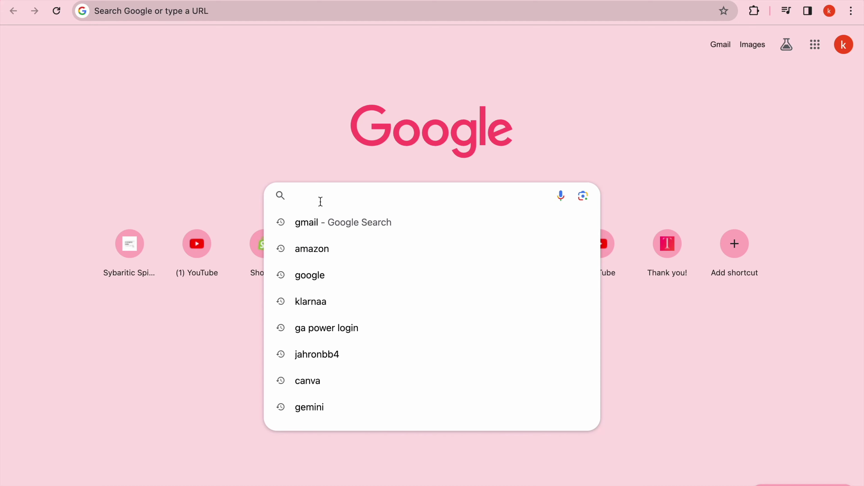
Step: Search Google for "sybaritic spike lash supply", open the Sybaritic Spike store and dismiss its 10% off email offer
type("sybaritic spike lash supply")
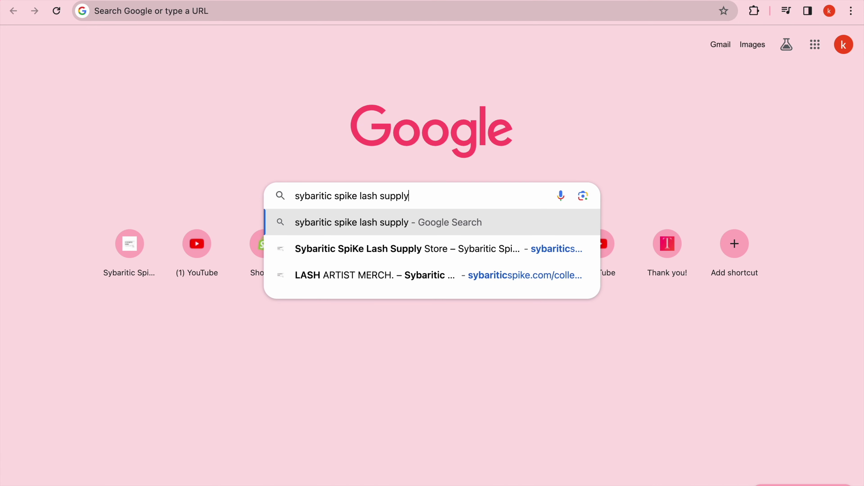
key("Return")
scroll(248, 316, "down", 10)
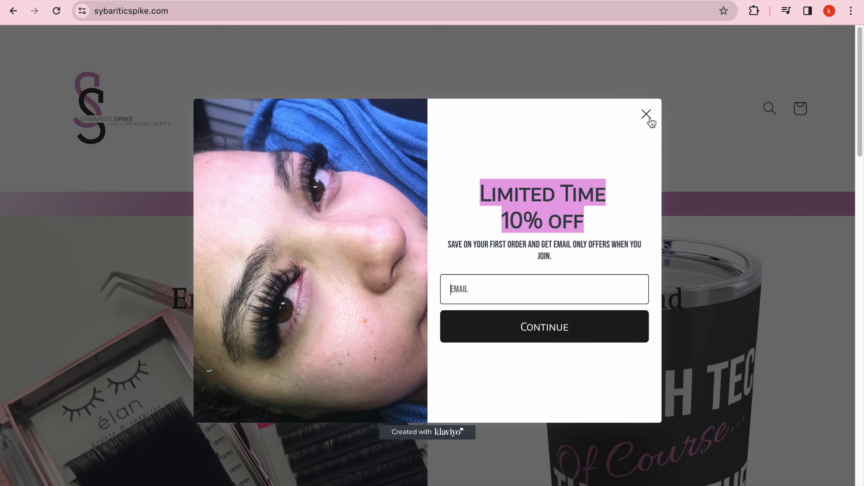
left_click(646, 114)
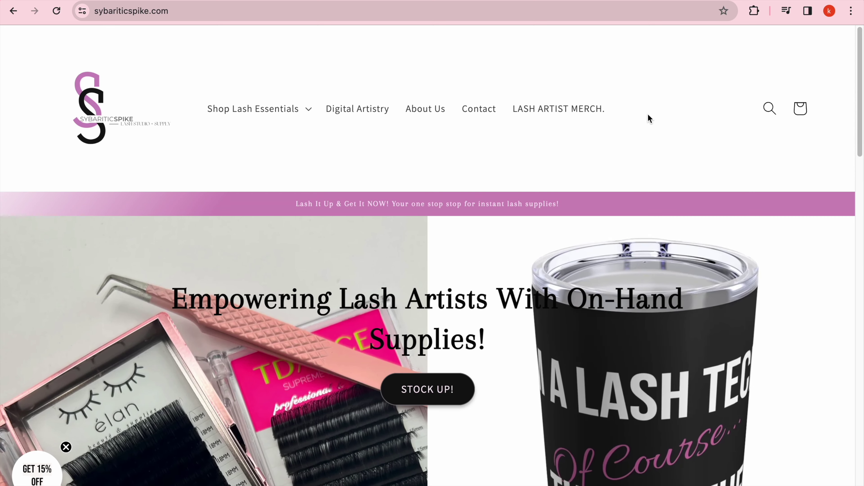
Step: Look over the whole store home page, from the banner to the Tech Talk articles and email subscription
scroll(648, 163, "down", 3)
scroll(647, 161, "down", 15)
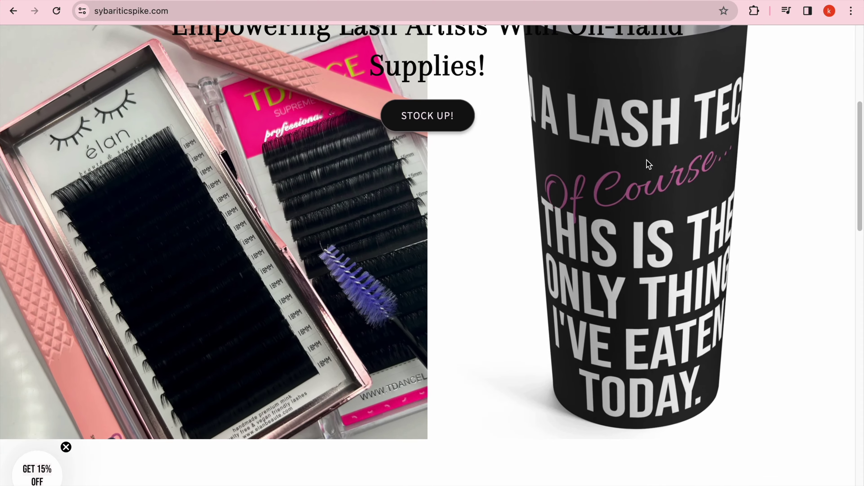
scroll(647, 156, "down", 15)
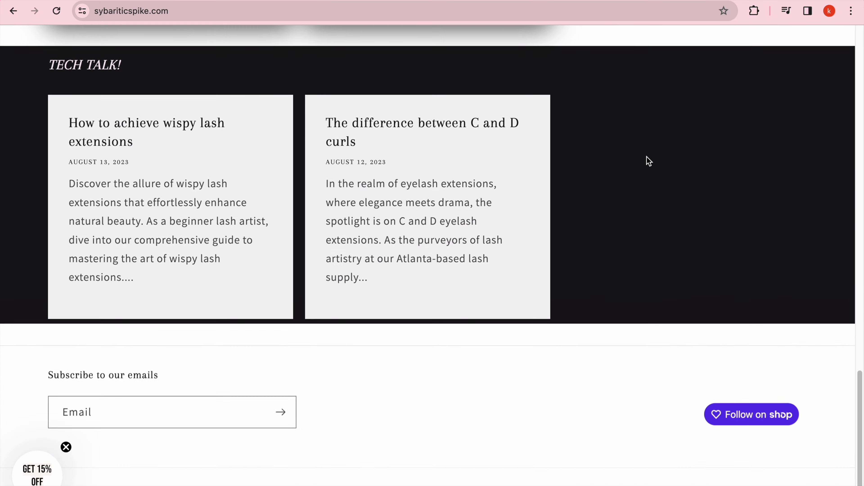
scroll(646, 156, "up", 15)
scroll(646, 156, "up", 15)
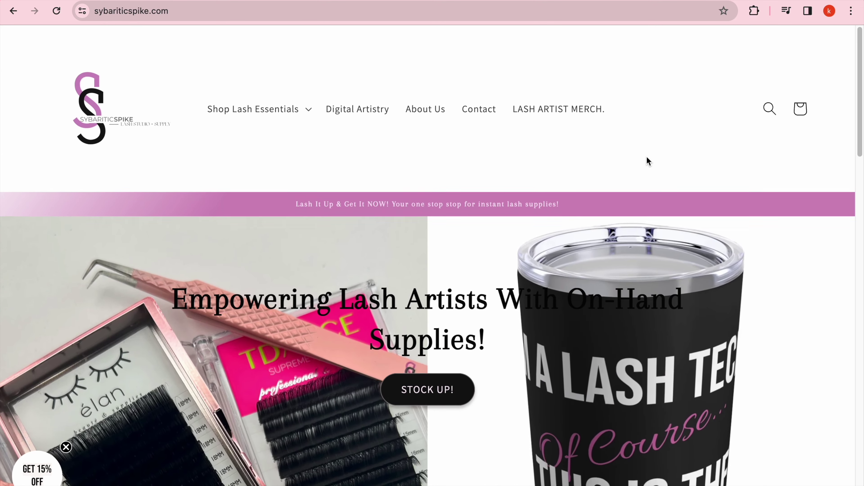
Step: View the Shop Lash Essentials categories and open the Wispy Cat-Eye digital lash course from the Digital Artistry collection
left_click(307, 115)
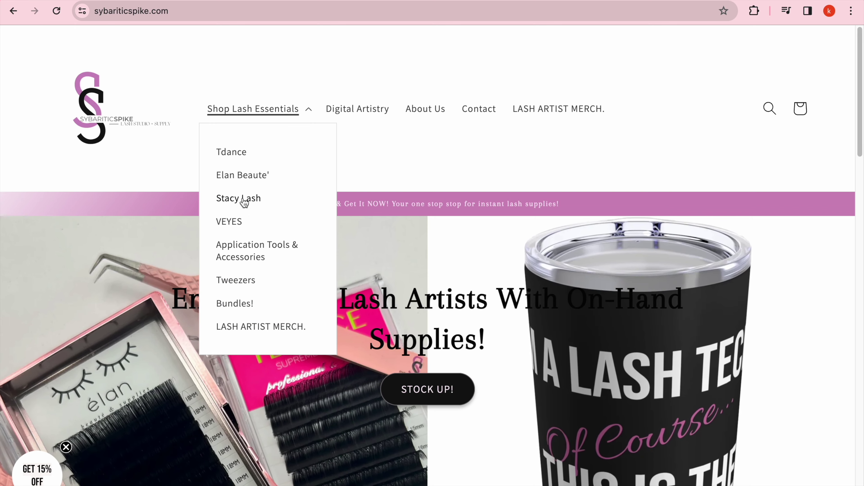
left_click(380, 108)
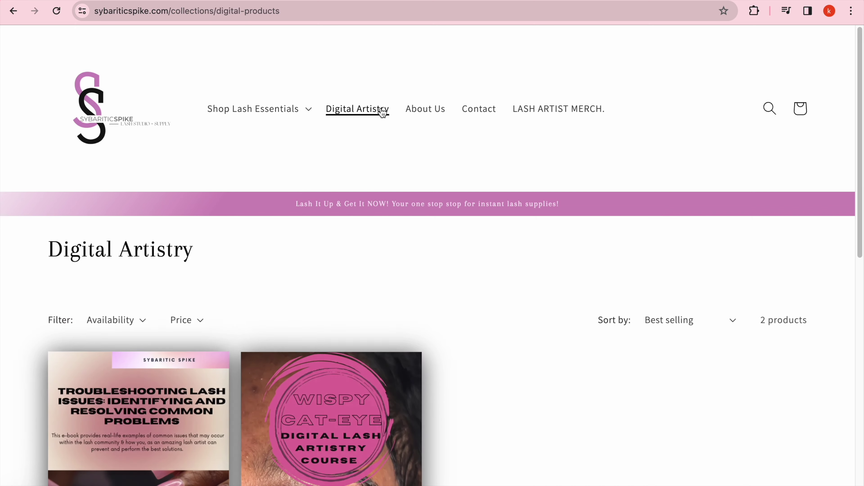
scroll(400, 136, "down", 3)
scroll(400, 133, "down", 3)
left_click(374, 245)
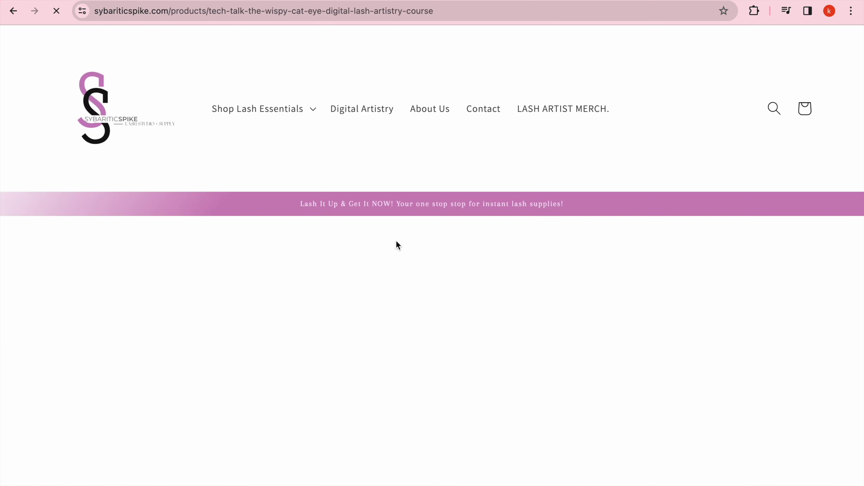
Step: Review the Wispy Cat-Eye Digital Lash Artistry Course product page and return to the store home page
scroll(646, 303, "down", 6)
scroll(646, 302, "down", 3)
scroll(647, 302, "up", 8)
scroll(647, 303, "down", 15)
scroll(647, 302, "down", 1)
scroll(647, 303, "up", 10)
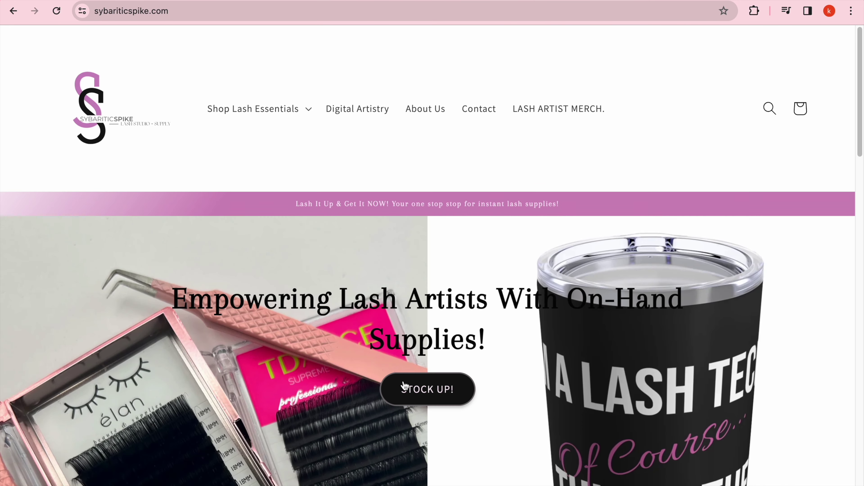
Step: Open the store's full product catalogue from the home page banner and look through its first page of products
left_click(403, 385)
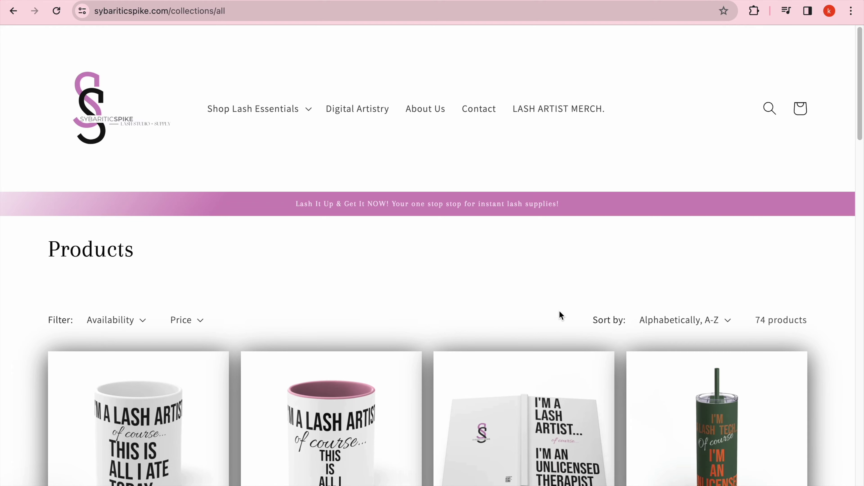
scroll(591, 220, "down", 15)
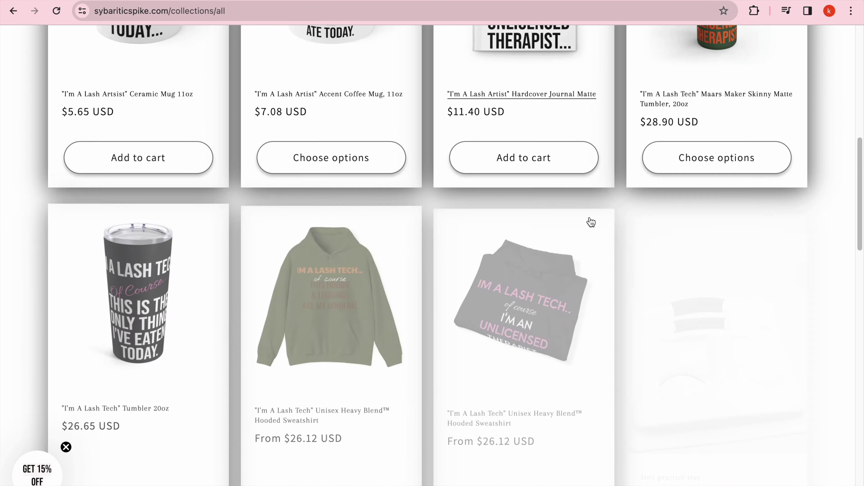
scroll(591, 222, "down", 10)
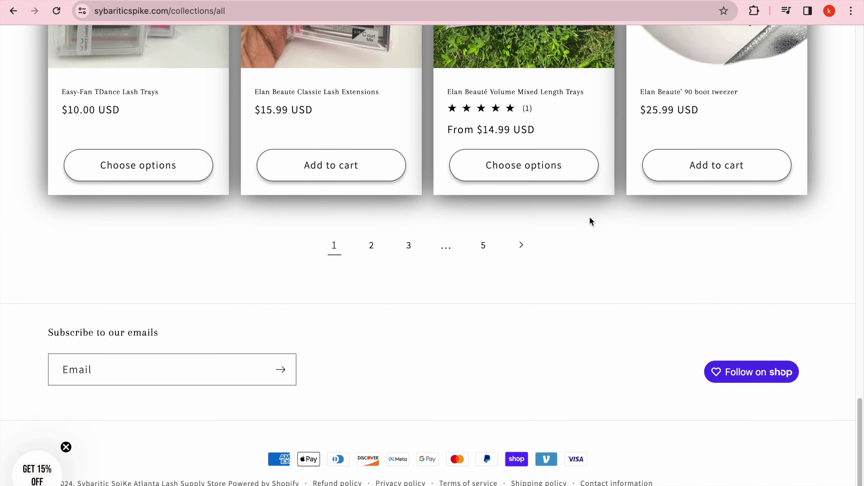
scroll(591, 221, "up", 20)
scroll(590, 221, "up", 8)
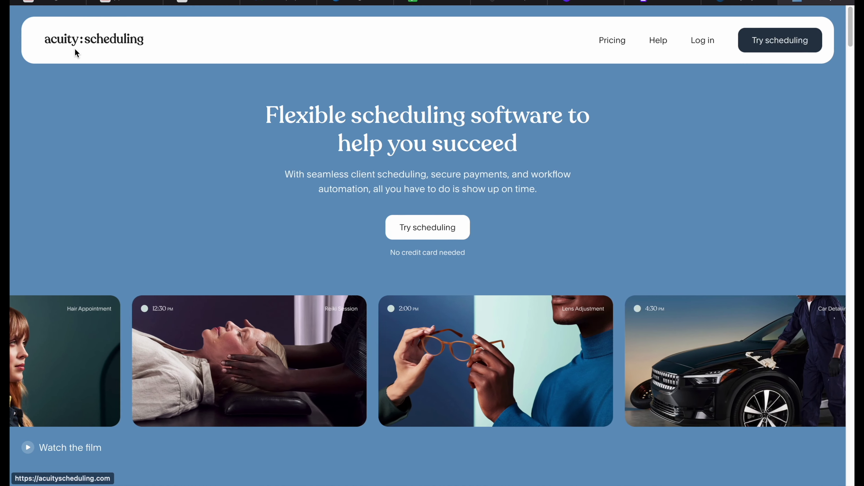
Step: Open the Acuity Scheduling pricing page and compare the core and customization features of the Emerging, Growing and Powerhouse plans
left_click(605, 41)
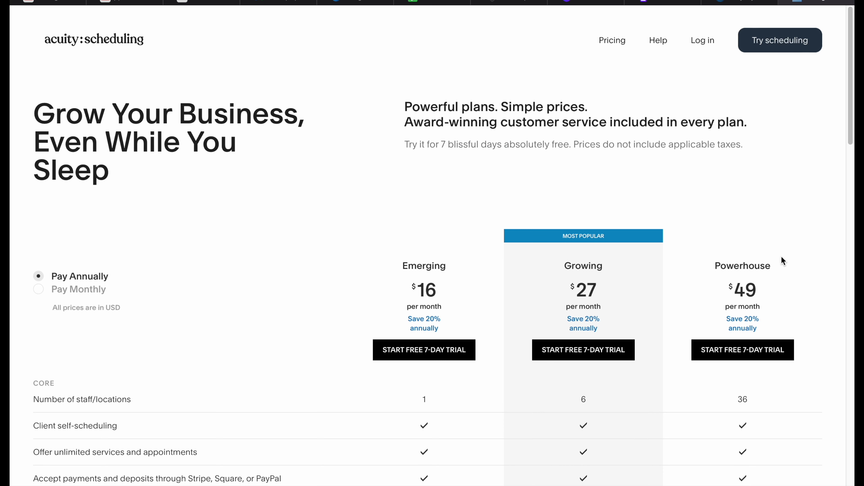
scroll(781, 257, "down", 3)
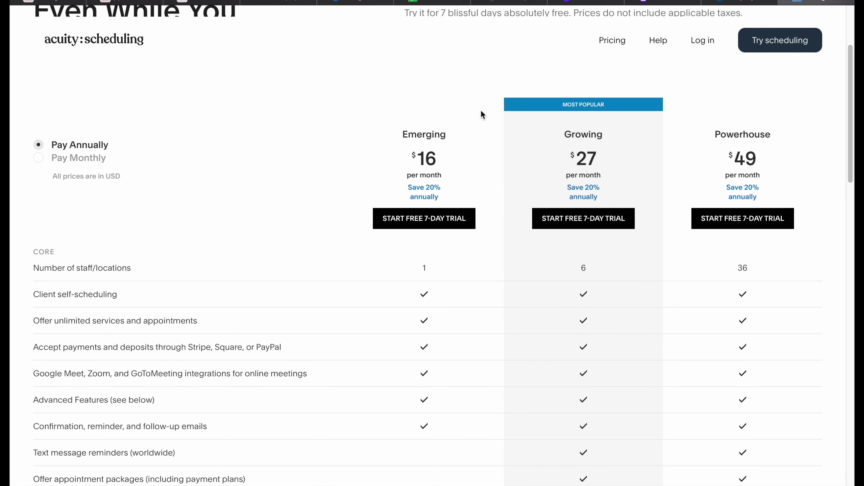
scroll(309, 238, "down", 2)
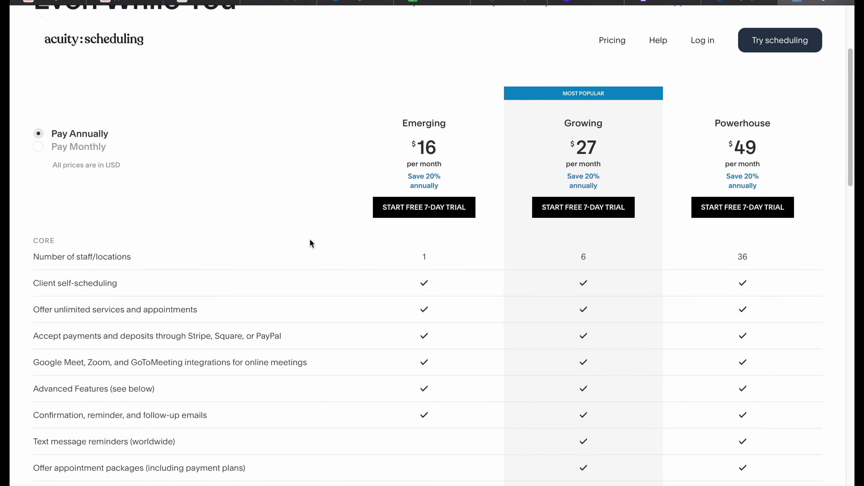
scroll(309, 240, "down", 2)
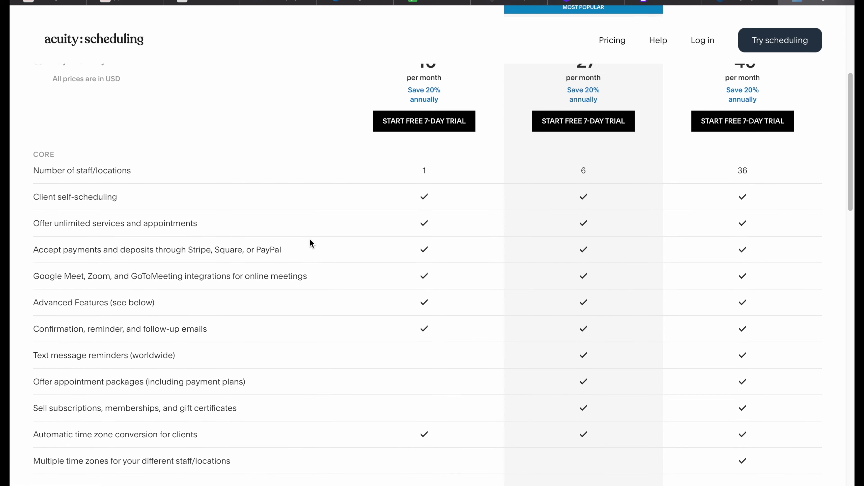
scroll(310, 242, "down", 1)
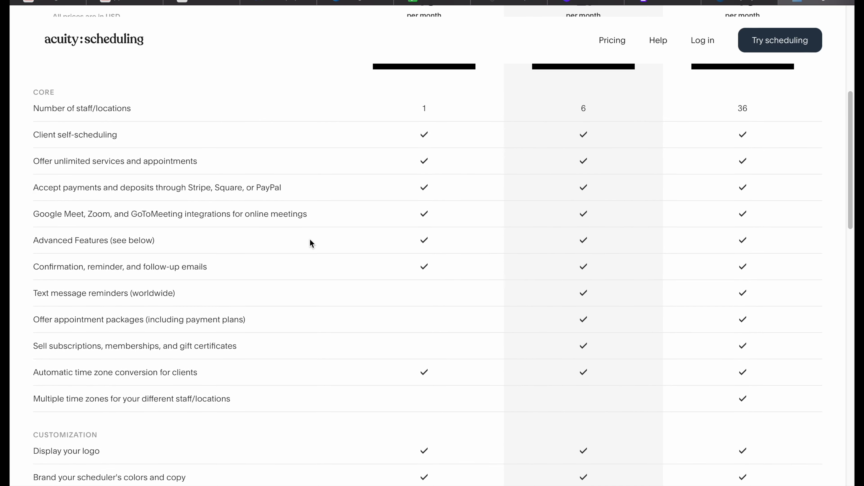
scroll(310, 240, "down", 2)
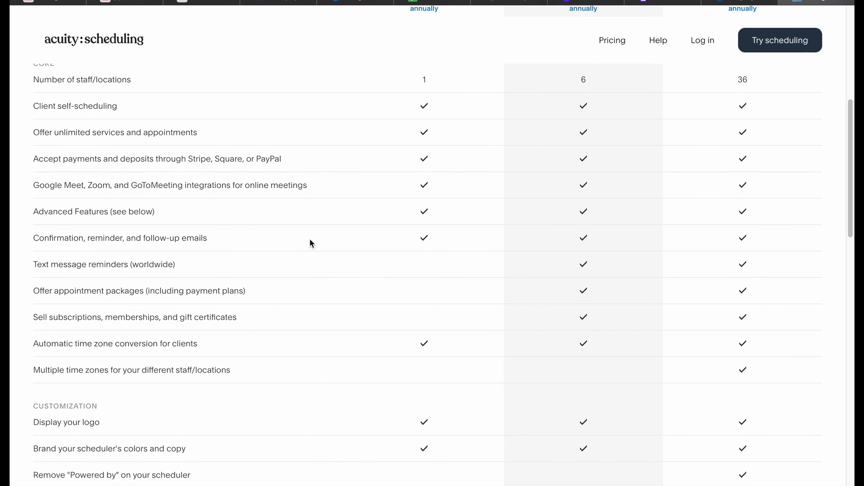
scroll(310, 239, "down", 2)
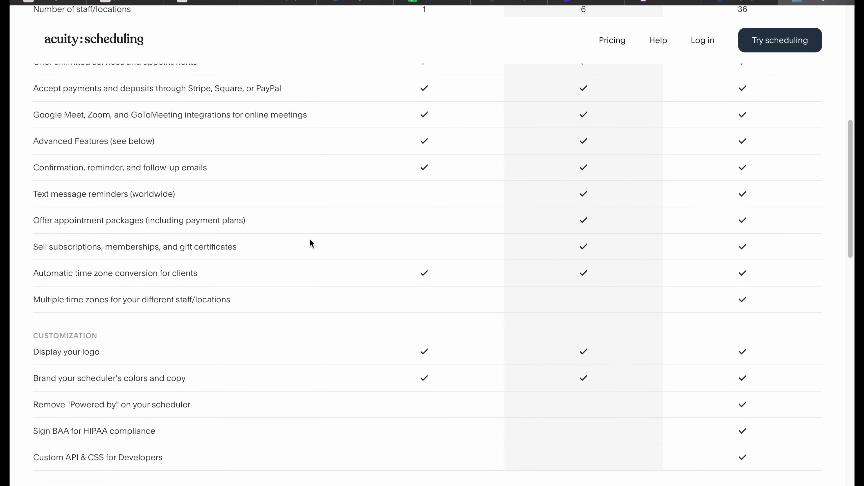
scroll(310, 240, "down", 2)
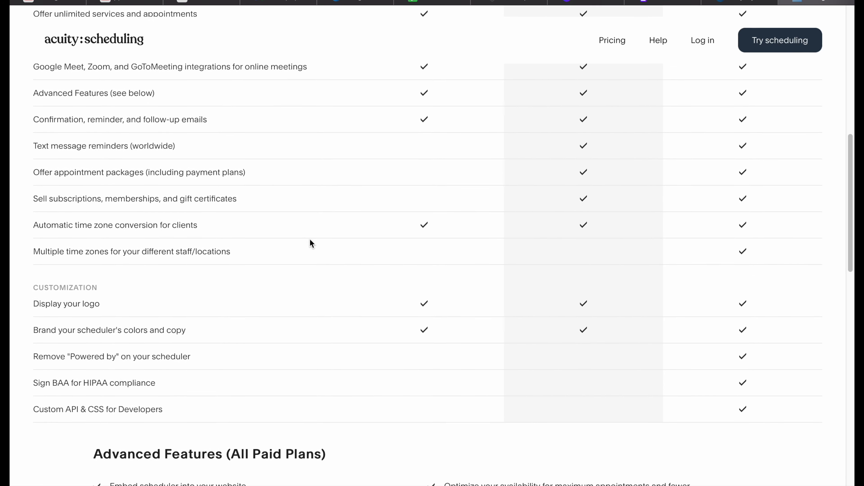
scroll(310, 243, "down", 2)
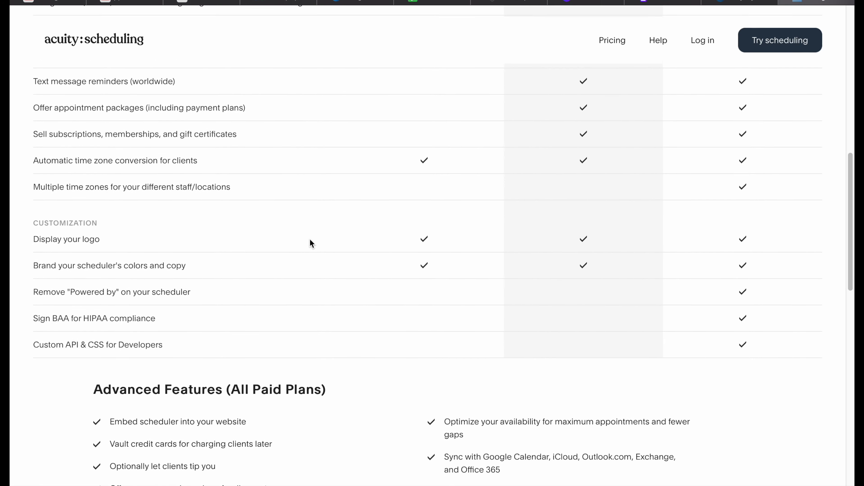
scroll(310, 239, "down", 2)
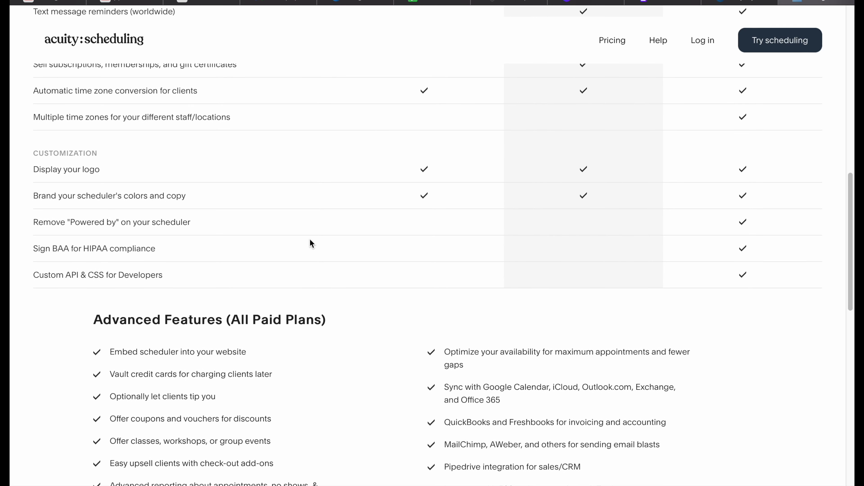
Step: Read the list of advanced features included in all paid Acuity Scheduling plans
scroll(310, 242, "down", 2)
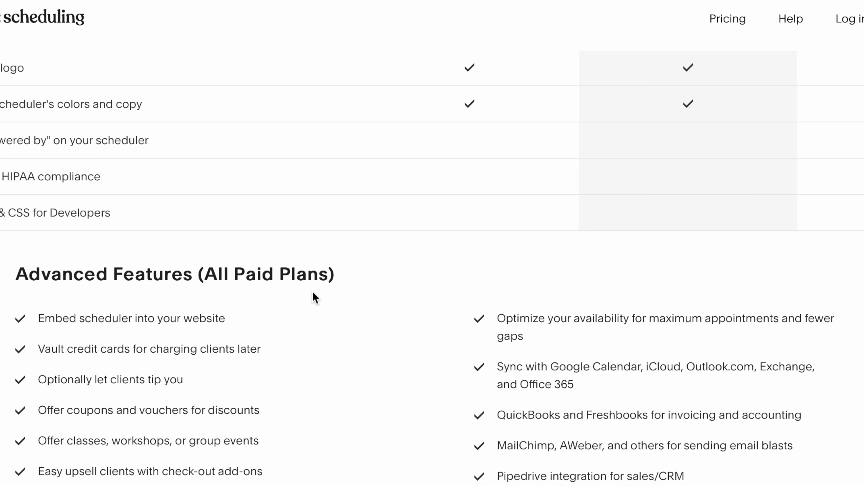
scroll(316, 298, "down", 2)
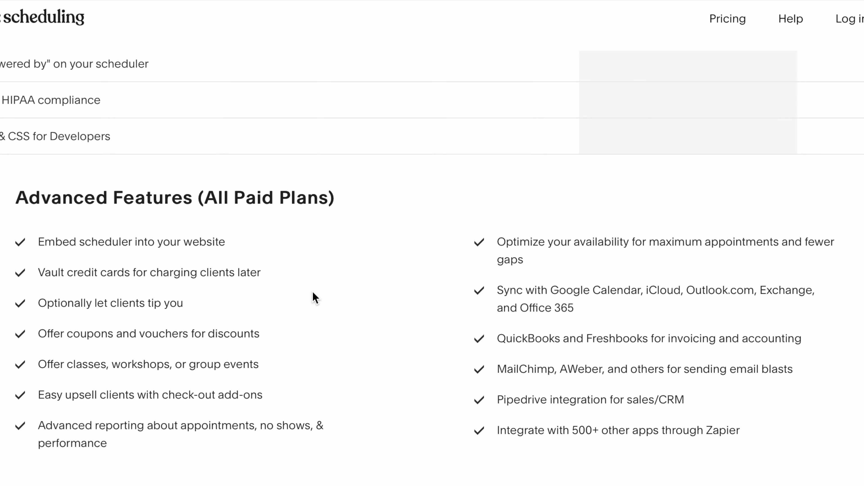
scroll(316, 298, "down", 2)
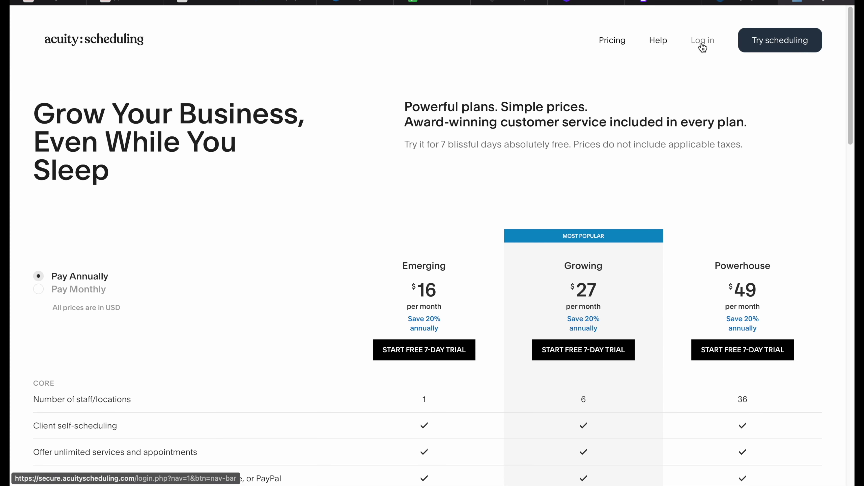
Step: Log in to the Acuity Scheduling account, continuing with the Acuity Scheduling credentials rather than Squarespace
left_click(701, 44)
left_click(370, 282)
left_click(427, 310)
left_click(506, 296)
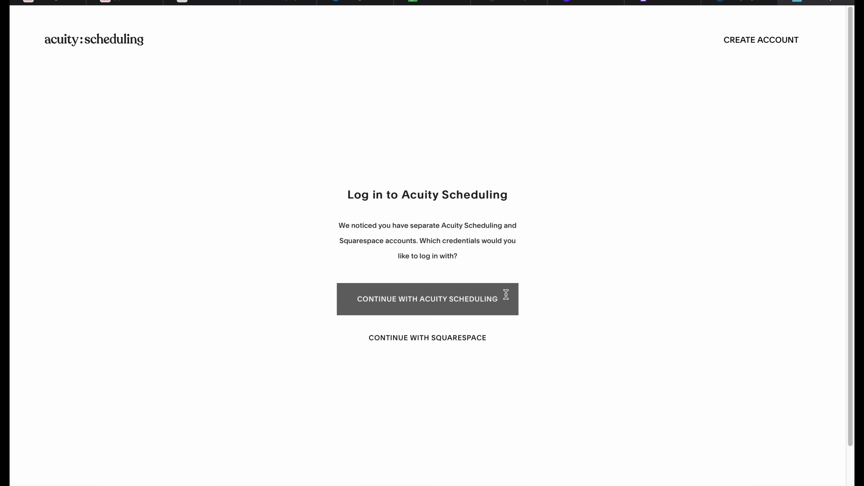
left_click(466, 316)
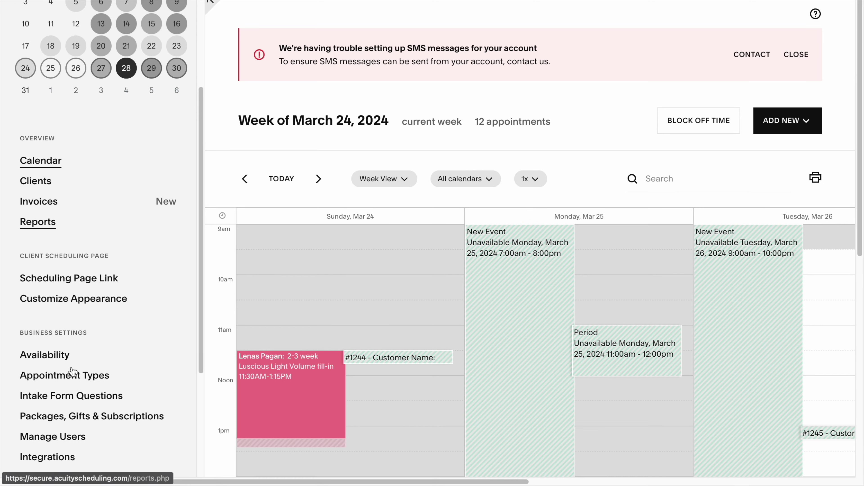
Step: Start a new type of service in the appointment types and name it "Classic Lash + Brow tint"
scroll(73, 371, "down", 4)
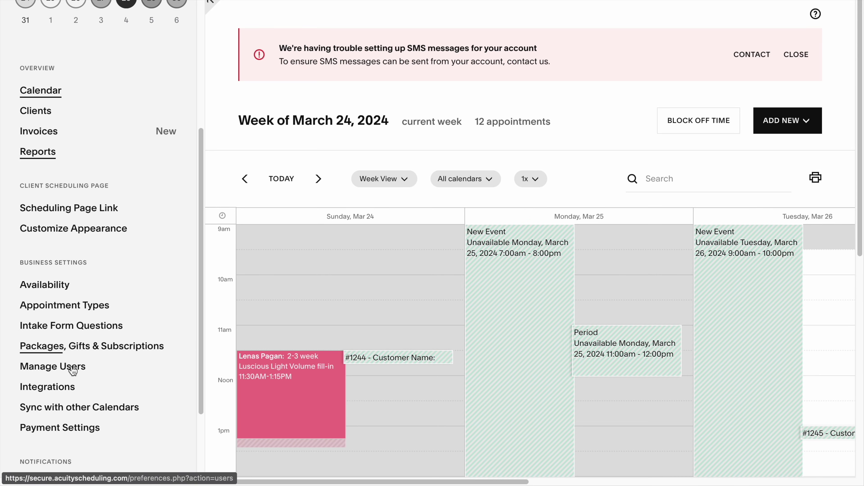
left_click(85, 233)
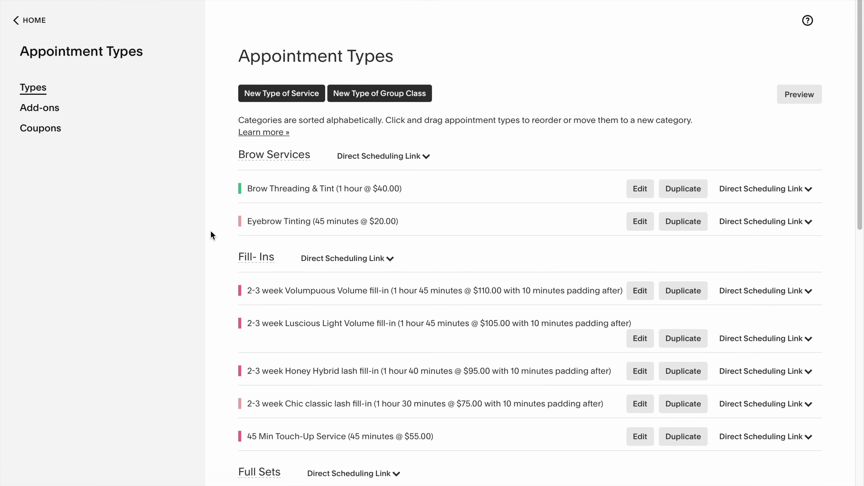
left_click(307, 100)
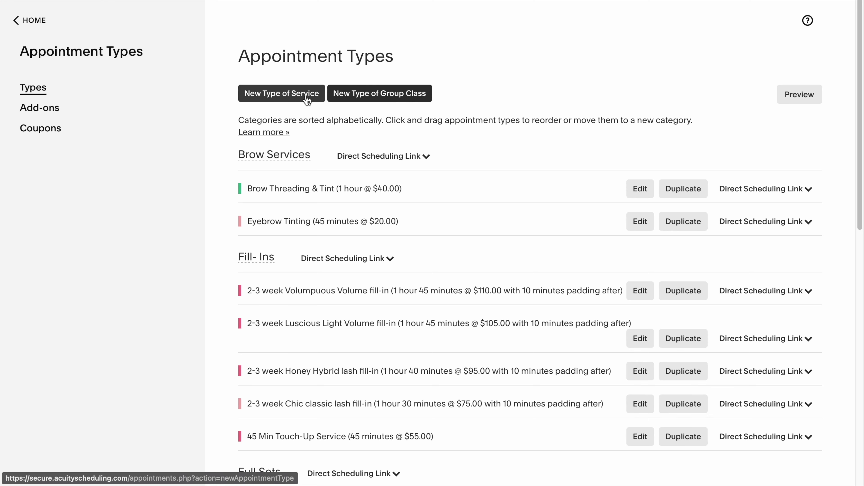
type("Classic Lash + Brow tint")
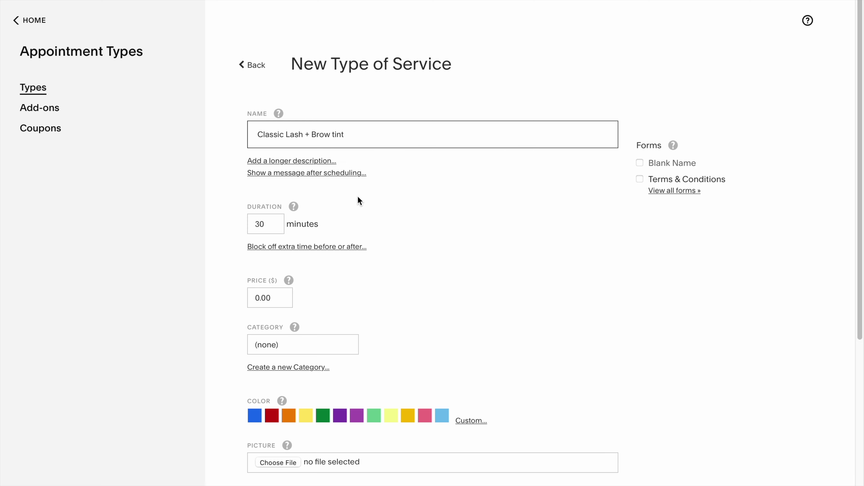
Step: Add the service description "full set of natural lashes along with a fresh pair of brows to top off those lashes!"
left_click(300, 163)
left_click(295, 261)
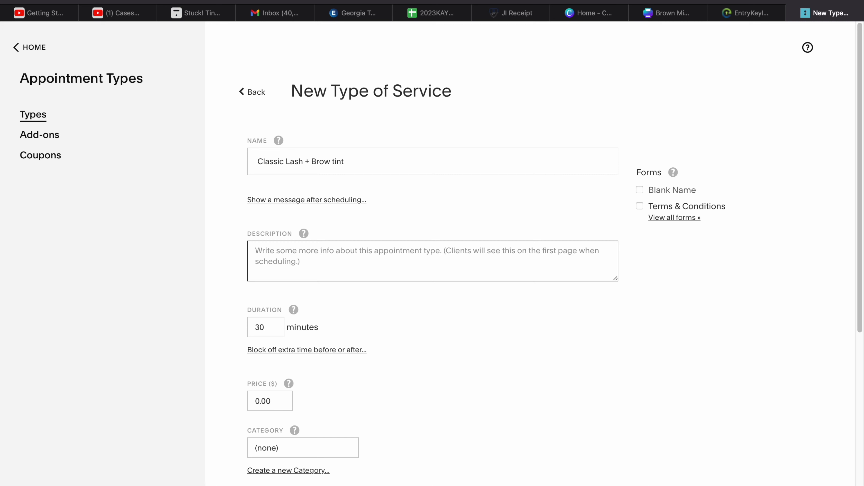
type("full set of natur")
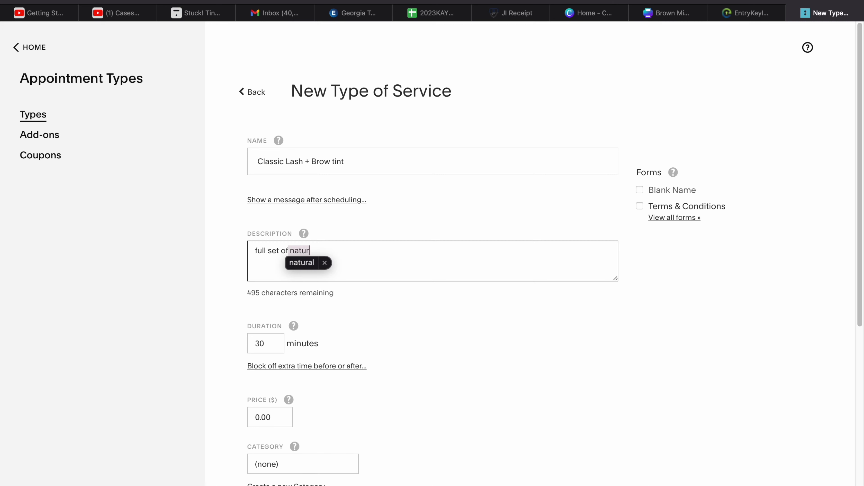
type("al lashes ")
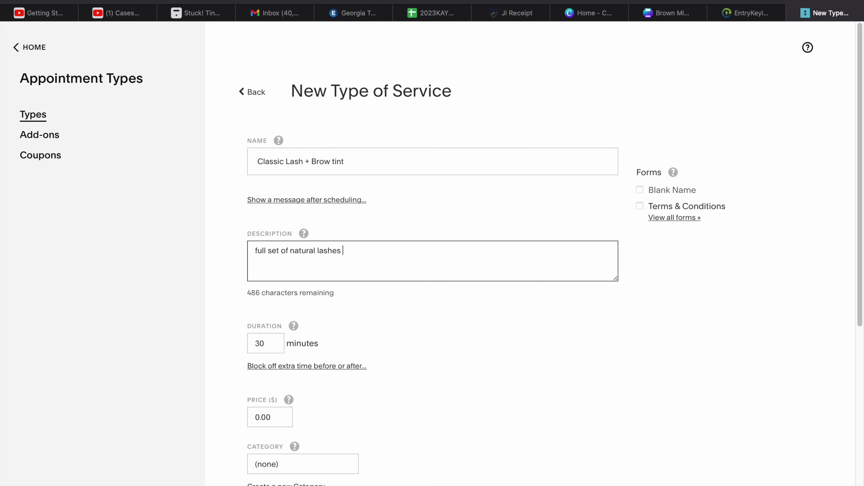
type("along with a ")
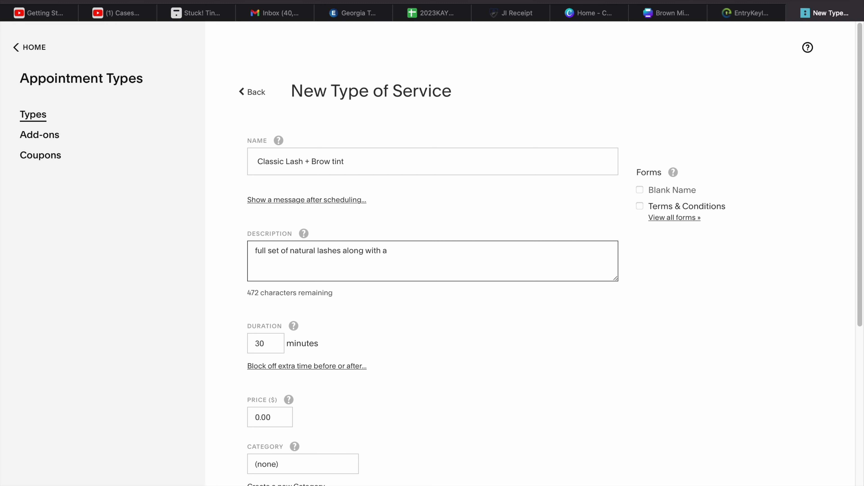
type("fresh pair o")
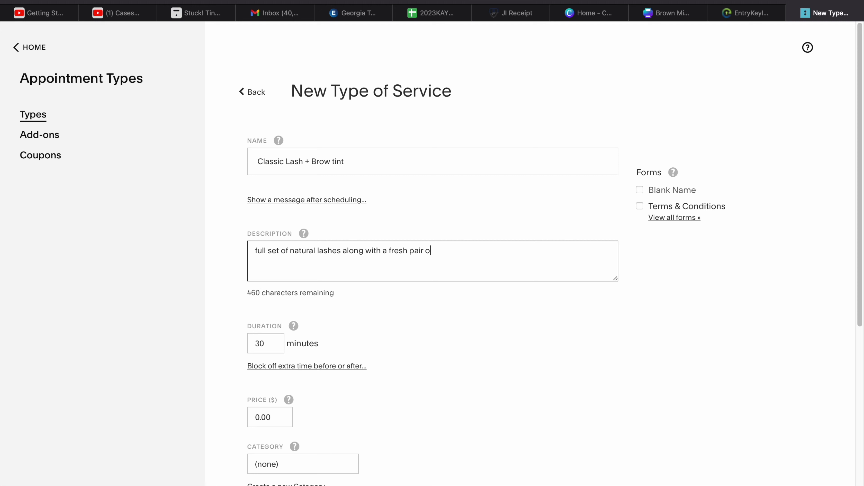
type("f brows ")
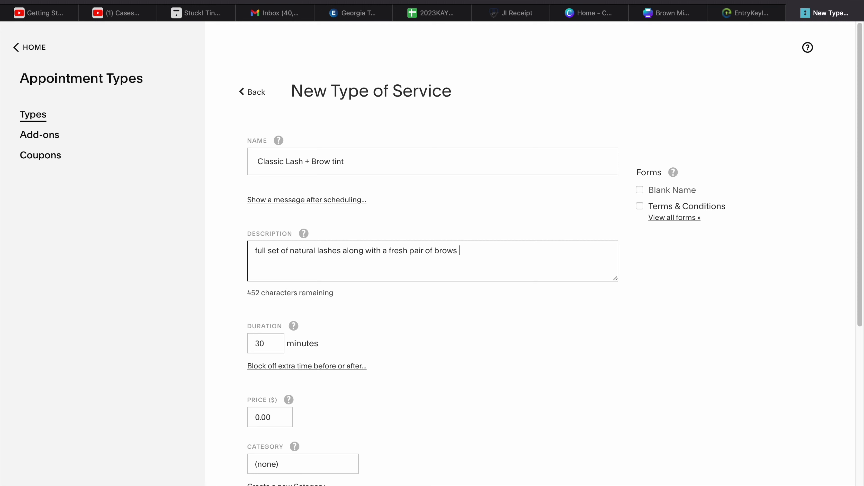
type("to top")
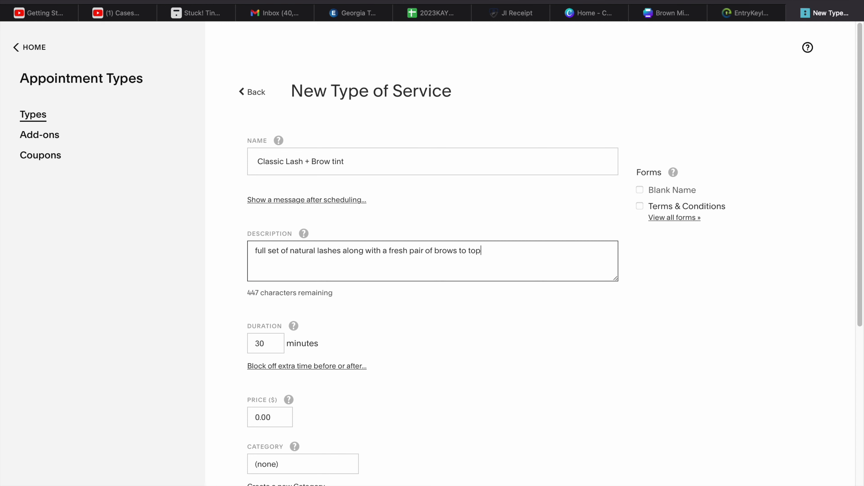
type(" off those lashes!")
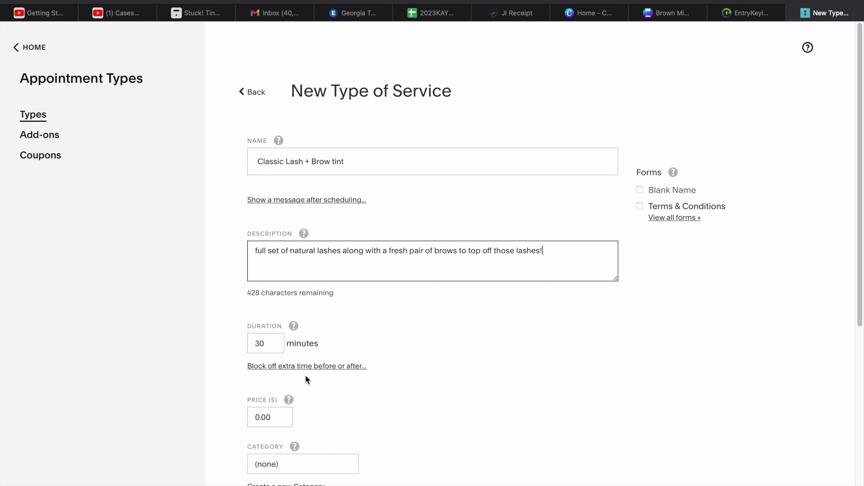
Step: Set the duration of the Classic Lash + Brow tint service to 190 minutes
left_click(270, 342)
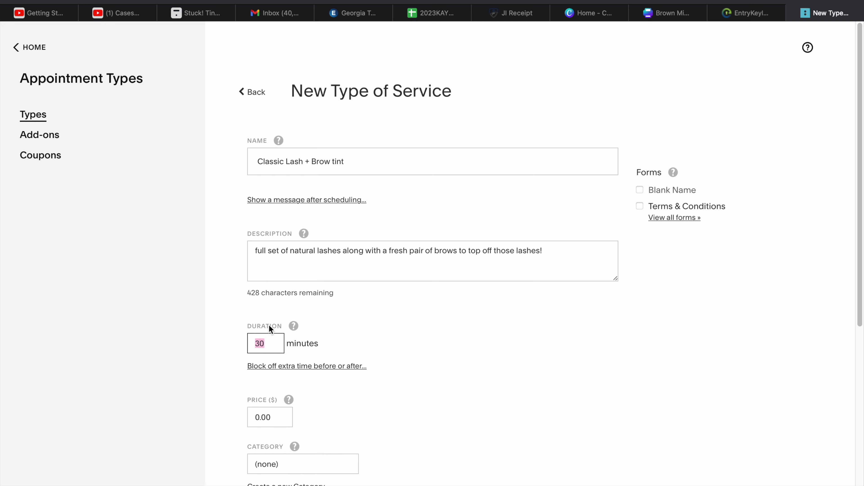
mouse_move(293, 326)
type("2")
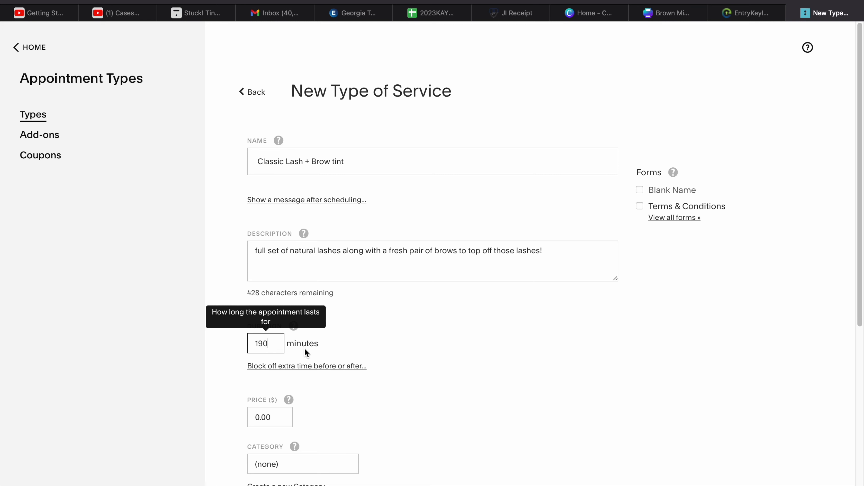
left_click(415, 353)
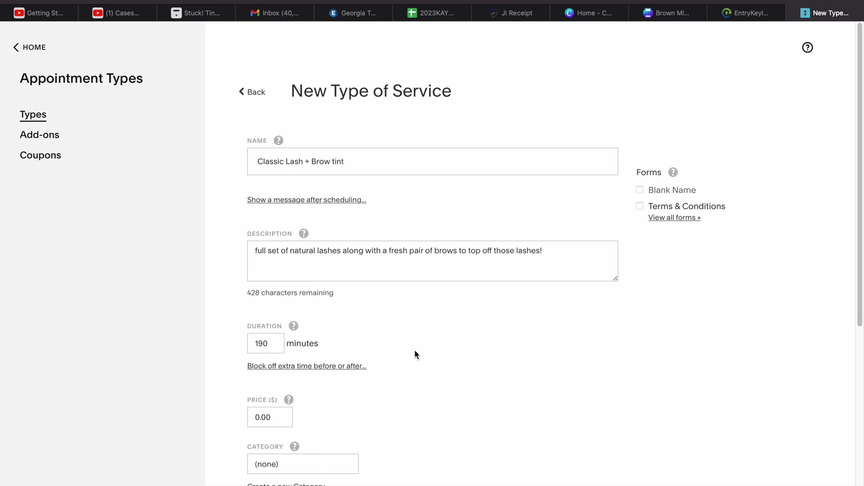
Step: Add a confirmation page message with the lines "Thank You For Booking!", "I look forward to meeting you!" and "Please come with clean lashes."
left_click(308, 201)
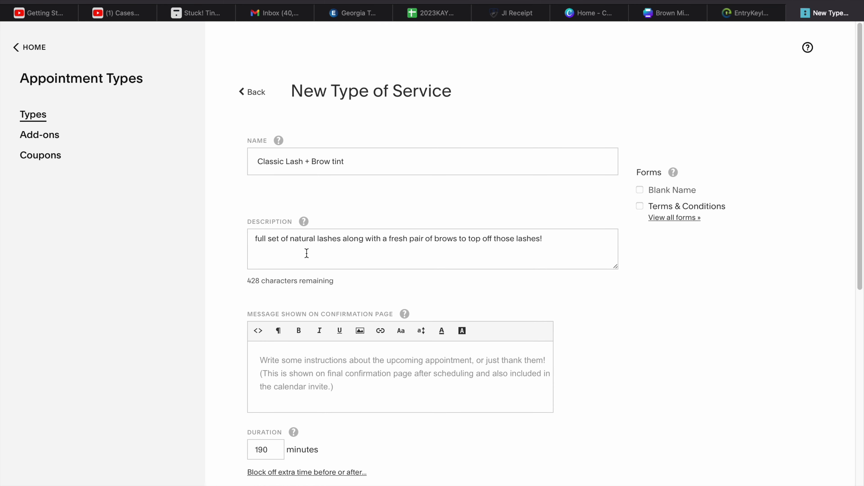
left_click(299, 360)
type("Thank You For Booking!")
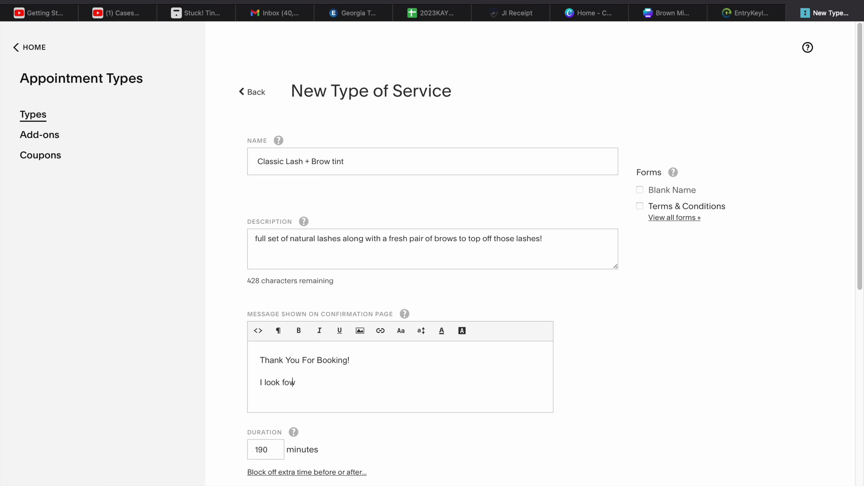
type("d to meeting you!")
key("Return")
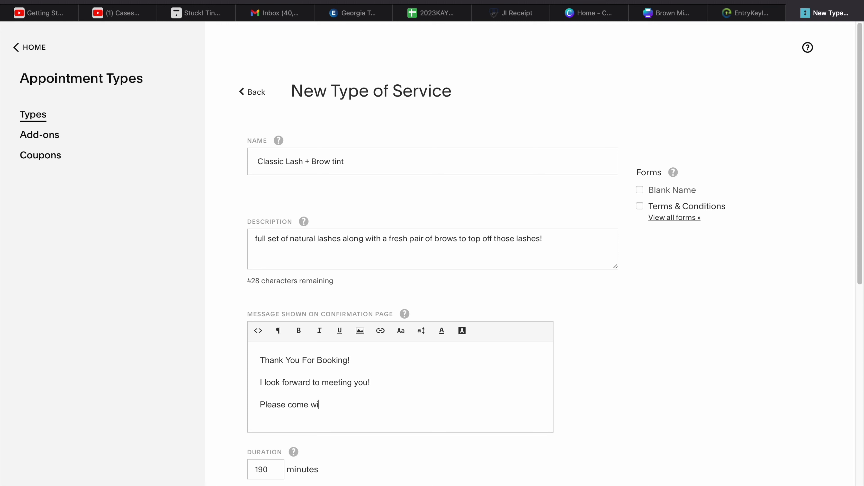
type("Please come with clean lashes.")
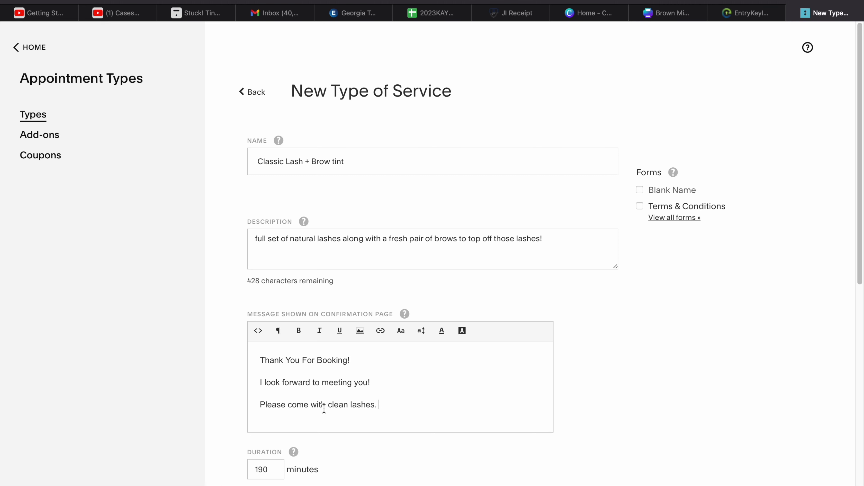
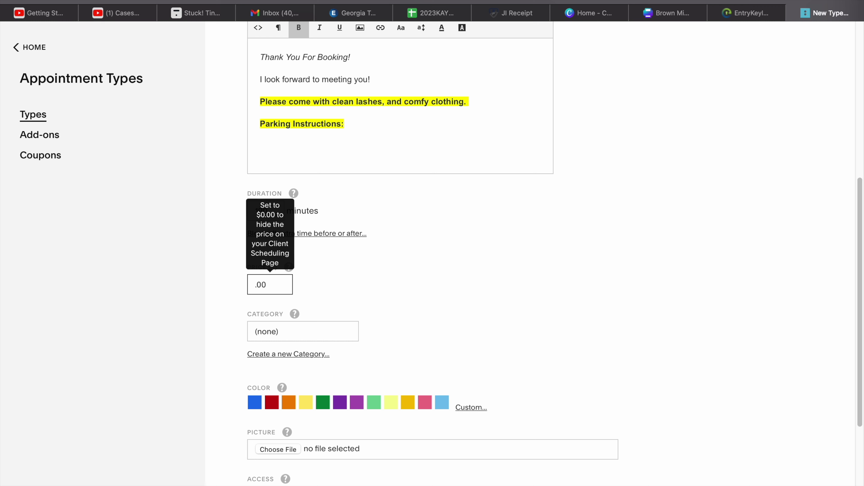
Step: Set the service's price to $120.00 and assign it to the Full Sets category
type("120")
left_click(345, 332)
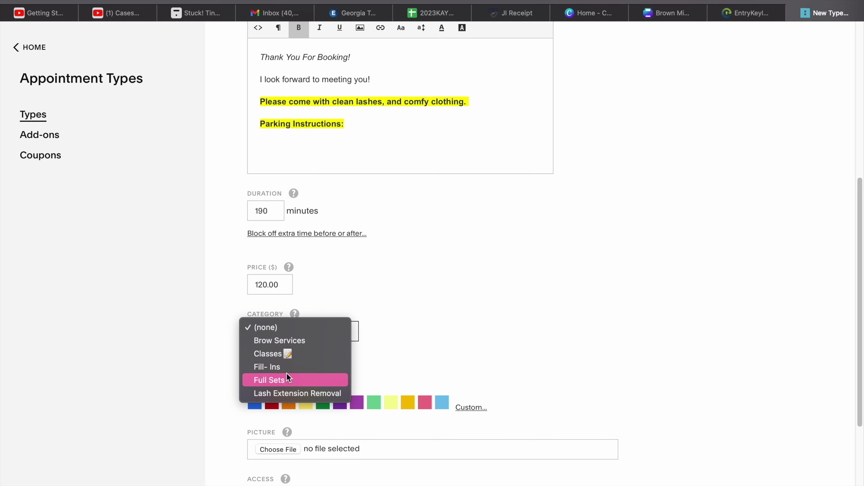
left_click(295, 384)
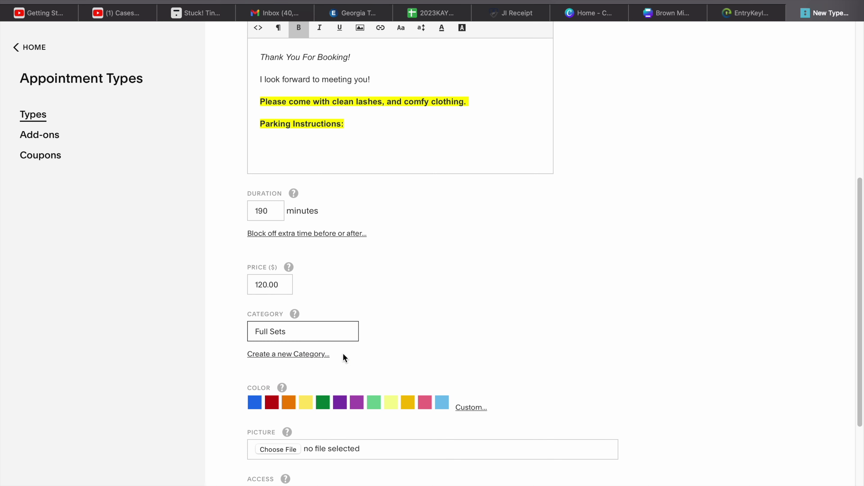
Step: Create and save a new category named COMBO'S for the service
scroll(403, 359, "down", 2)
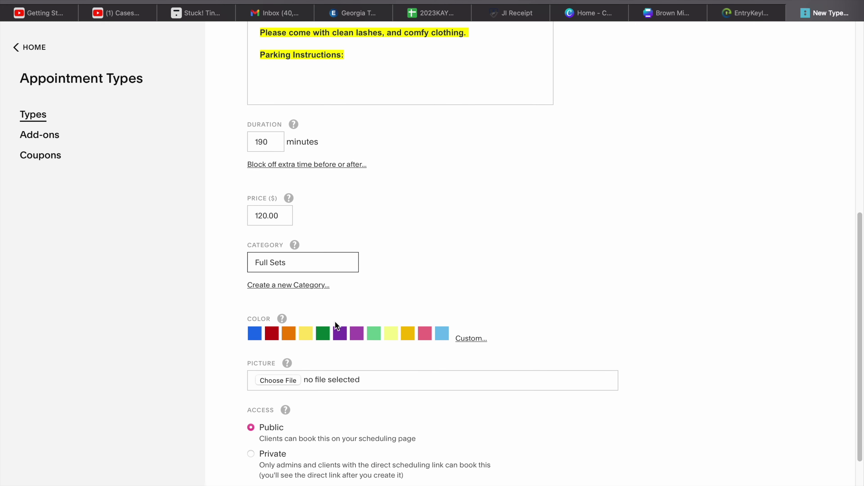
left_click(305, 292)
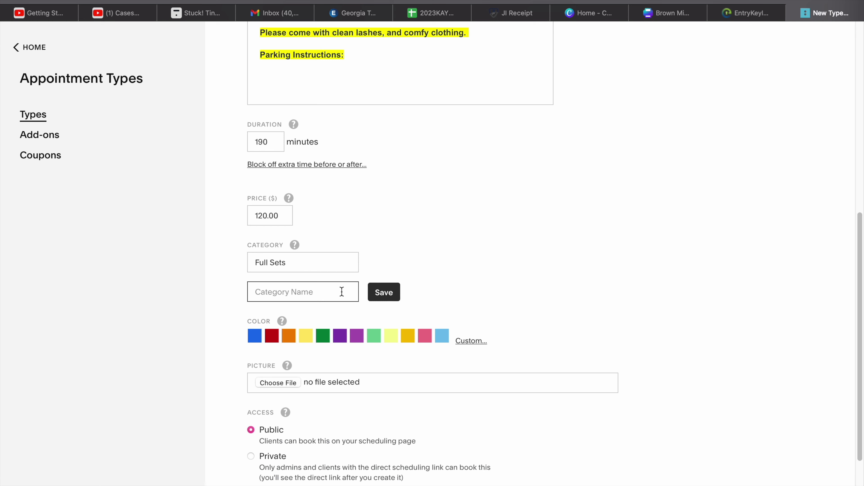
type("COMBO'S")
left_click(395, 292)
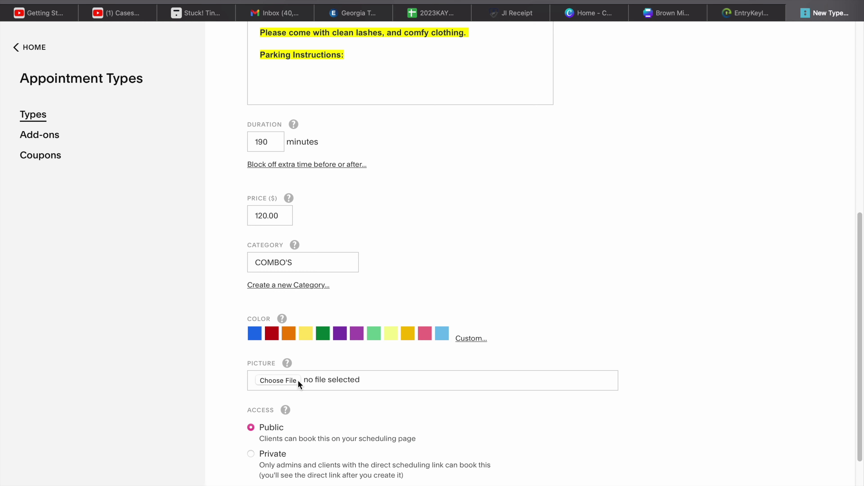
Step: Upload "Brown Beige Simple Modern Daily Vlog YouTube Thumbnail-7.png" from the Downloads folder as the service's picture
left_click(270, 381)
scroll(546, 325, "down", 6)
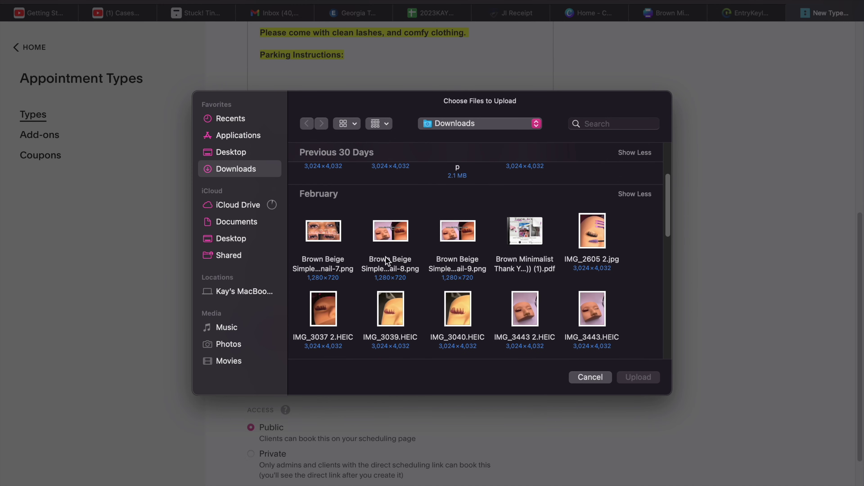
left_click(330, 232)
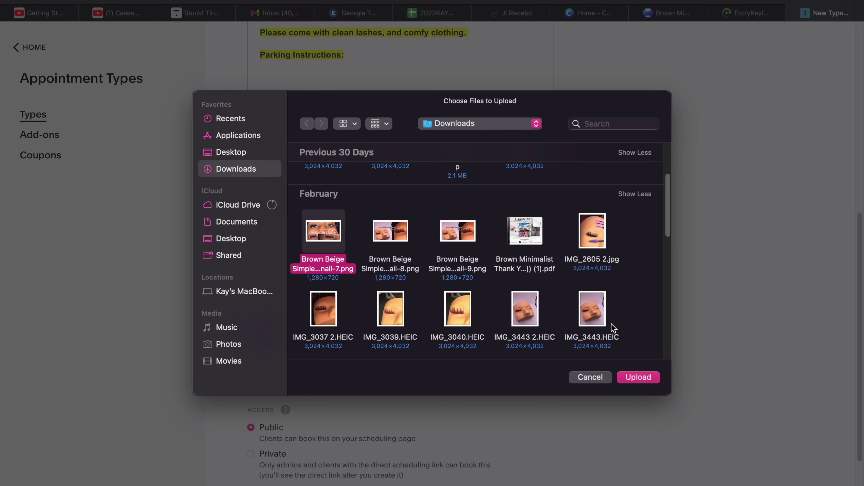
left_click(639, 378)
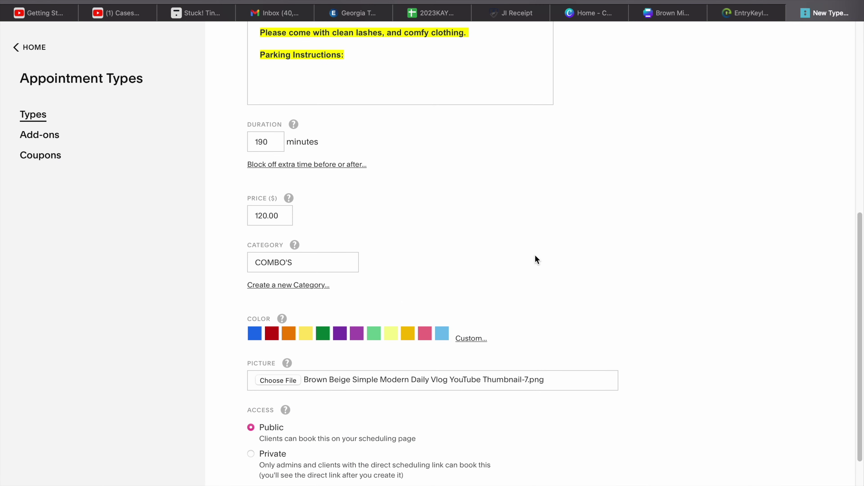
Step: Make the service's access private and create the appointment type
scroll(534, 259, "down", 3)
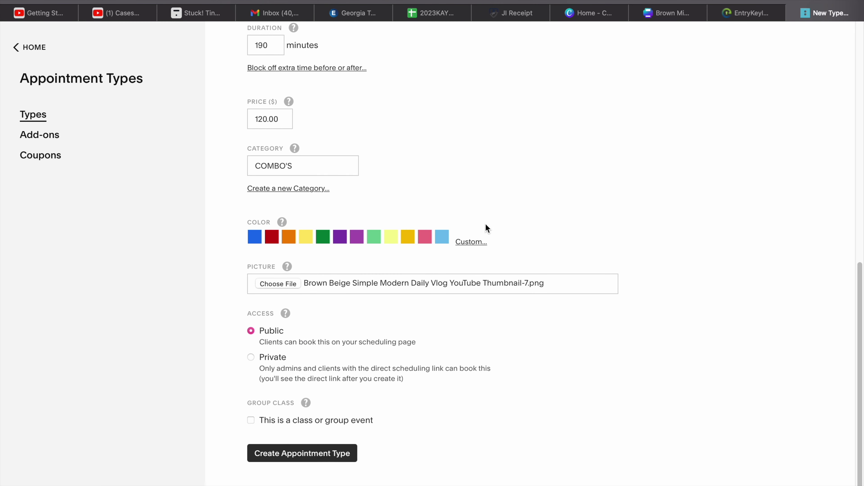
mouse_move(285, 313)
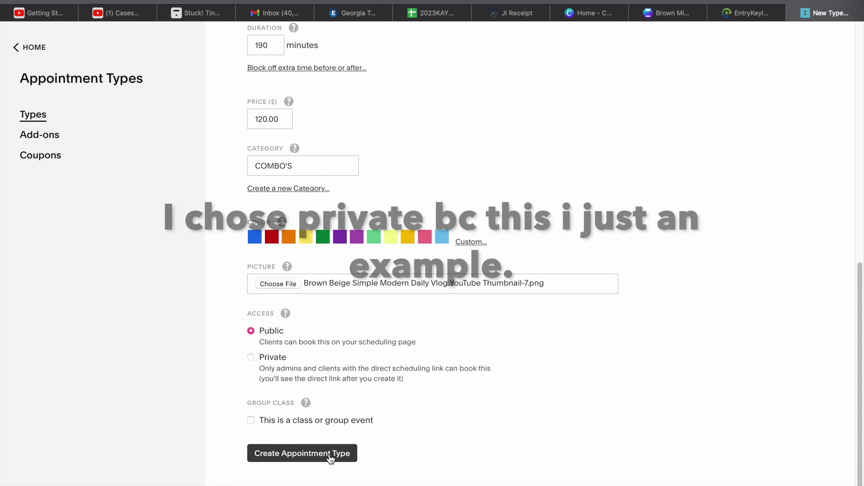
left_click(252, 358)
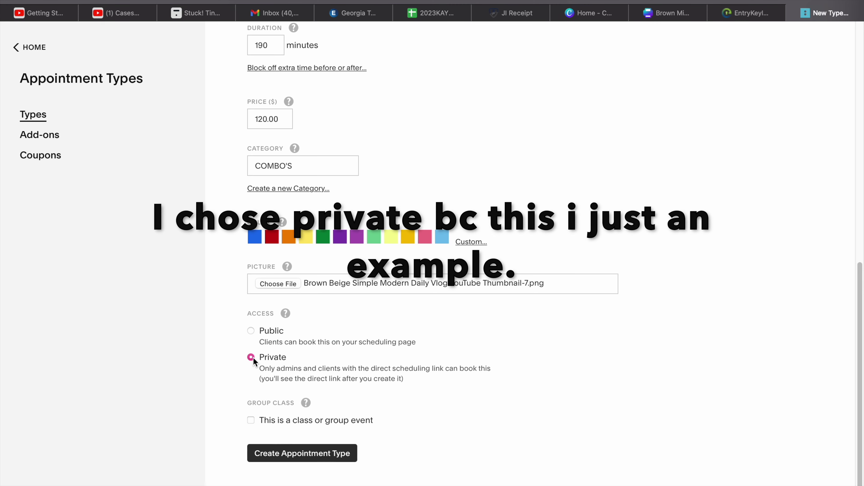
left_click(276, 457)
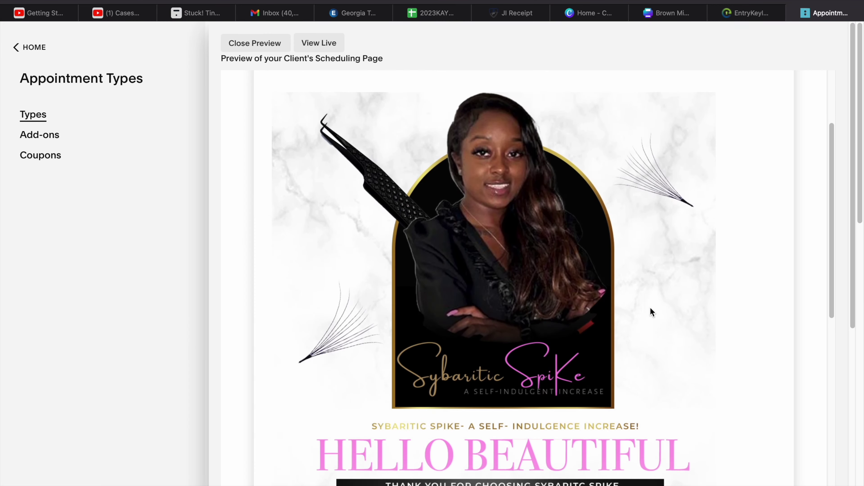
Step: Review the client scheduling page preview, from the welcome banner through the booking policies to the service categories
scroll(651, 308, "down", 10)
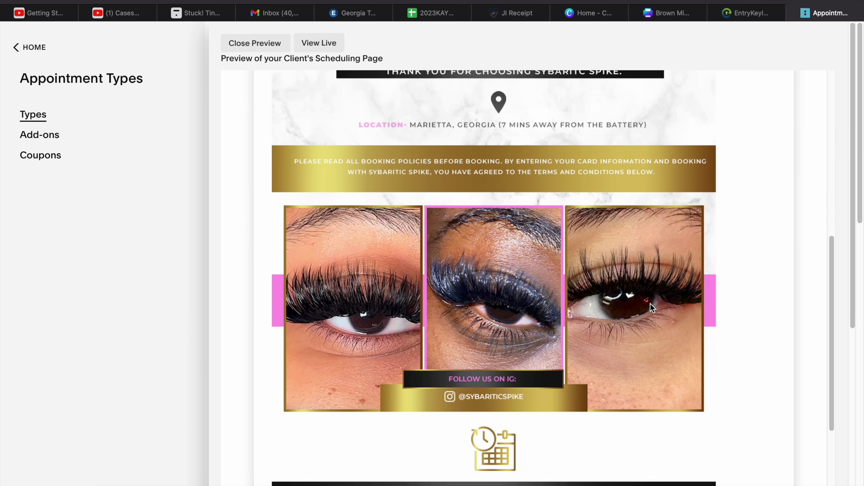
scroll(650, 308, "down", 12)
scroll(651, 308, "down", 9)
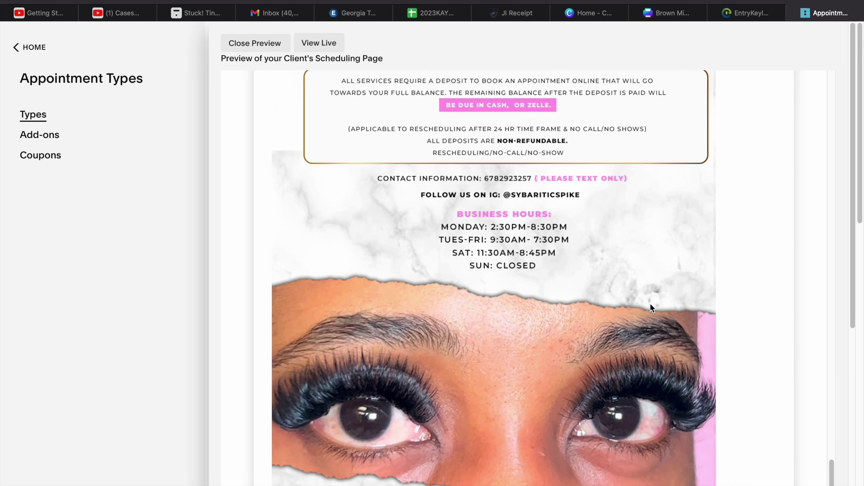
scroll(650, 304, "down", 12)
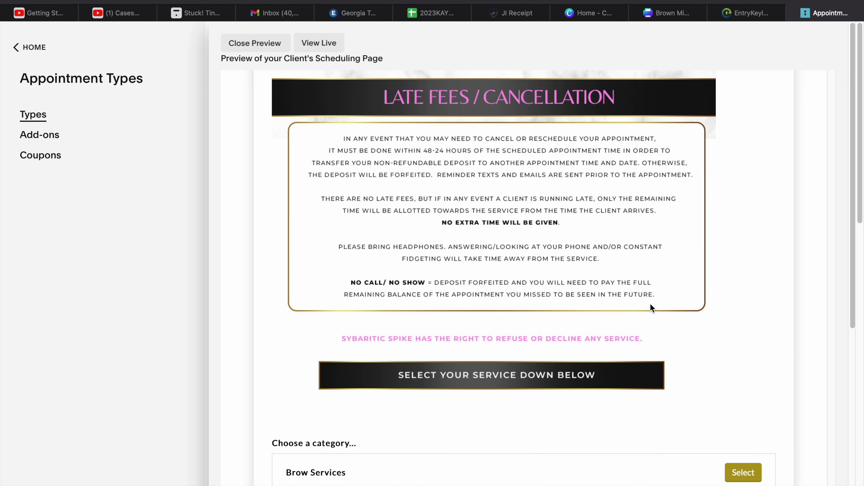
Step: Examine the service category list at the end of the client page preview and go back to the page header
scroll(650, 308, "down", 8)
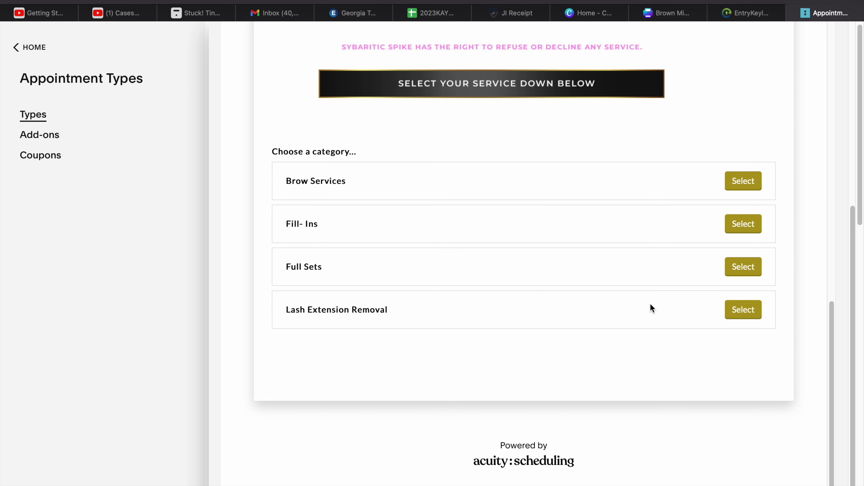
scroll(645, 316, "up", 8)
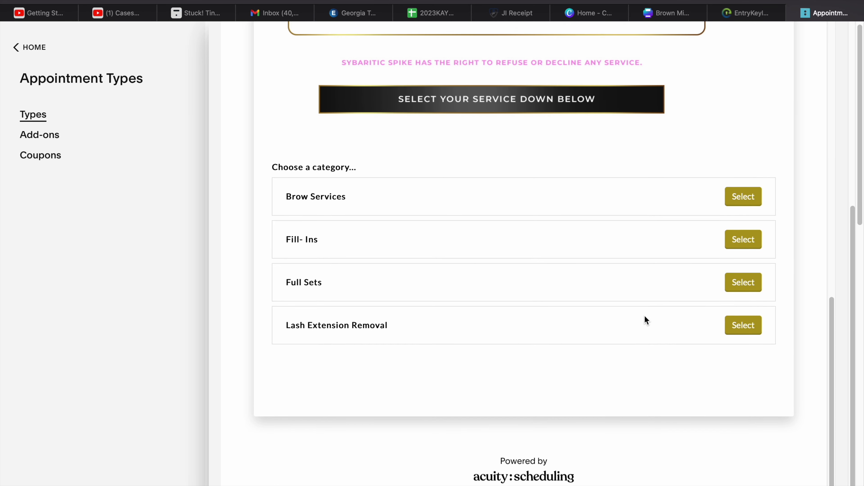
scroll(645, 316, "up", 15)
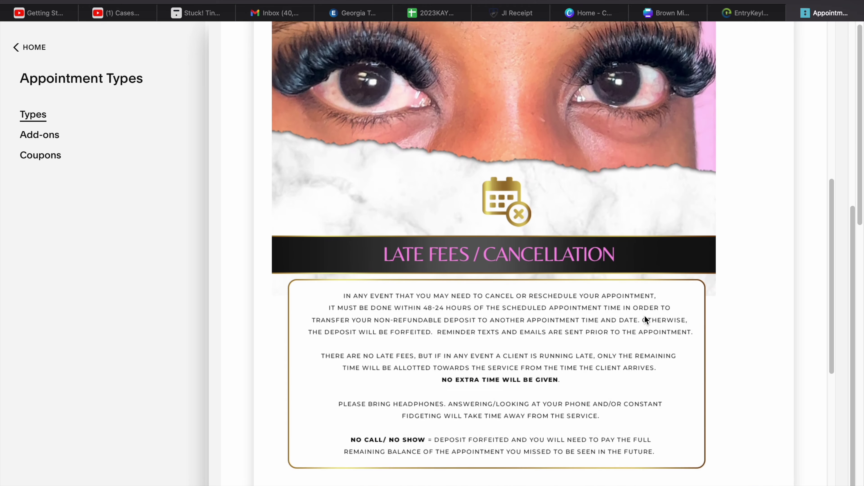
scroll(644, 316, "up", 20)
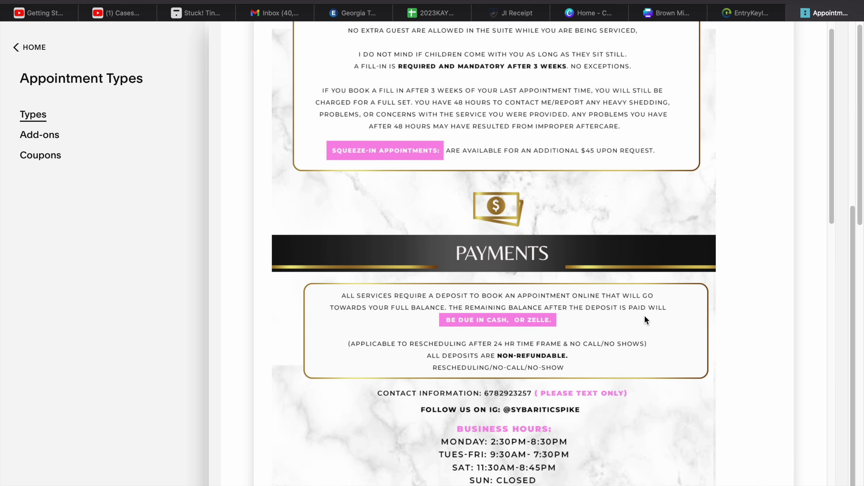
scroll(644, 316, "up", 7)
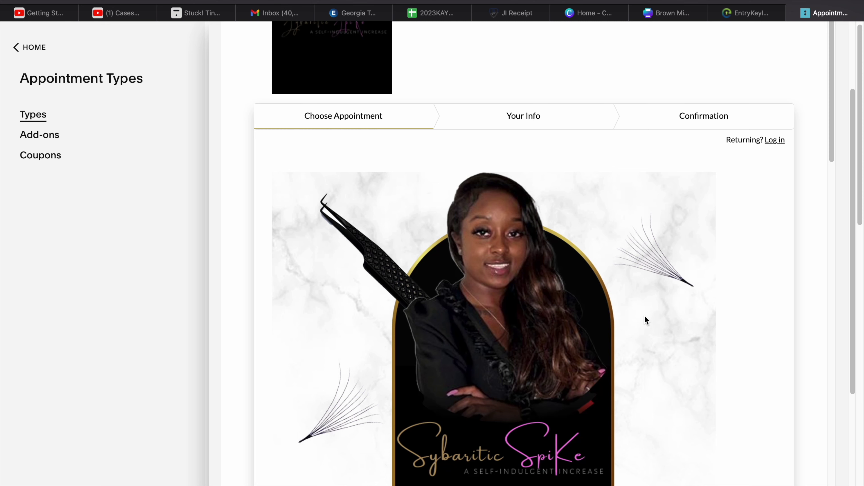
Step: Review the welcome banner, location line, policy notice and lash photos in the client scheduling page preview
scroll(645, 317, "down", 4)
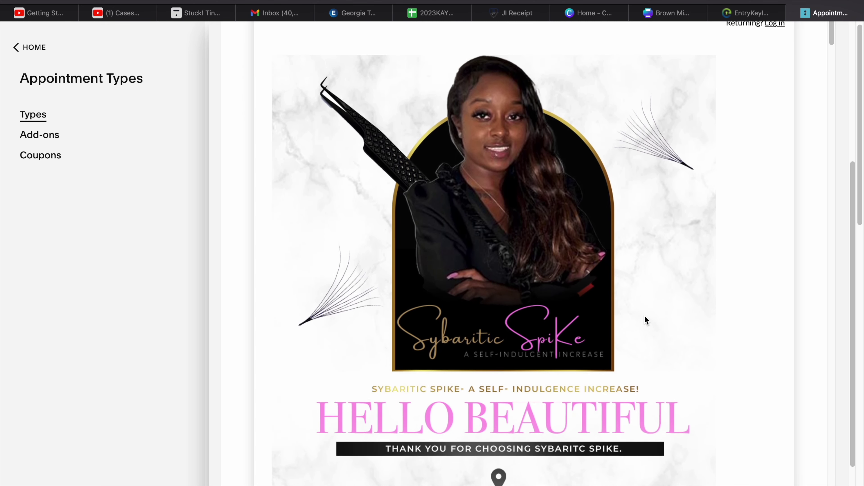
scroll(644, 315, "down", 2)
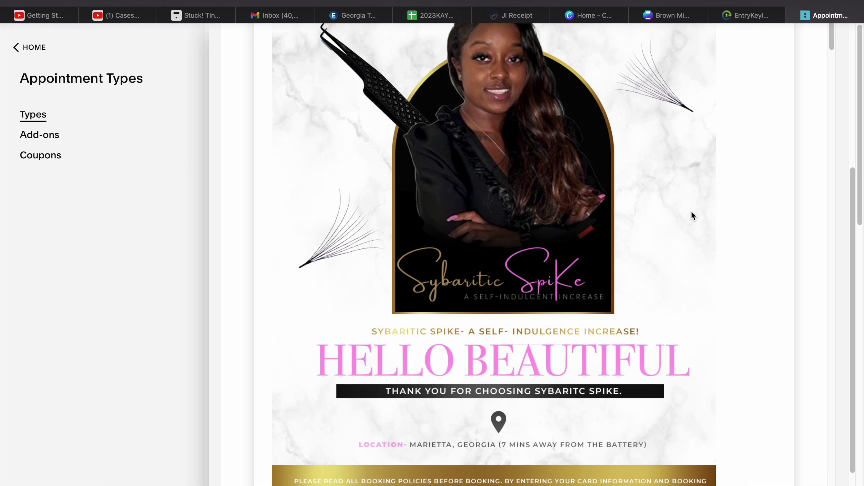
scroll(692, 215, "down", 2)
scroll(693, 214, "down", 1)
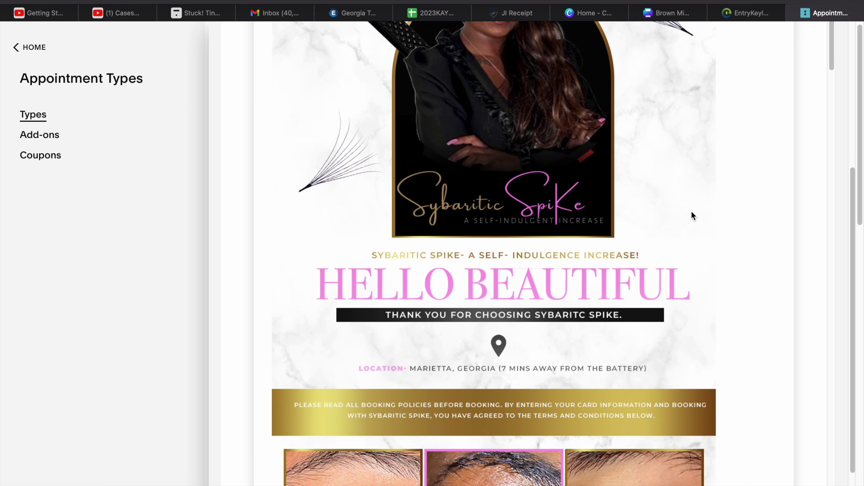
scroll(715, 314, "down", 3)
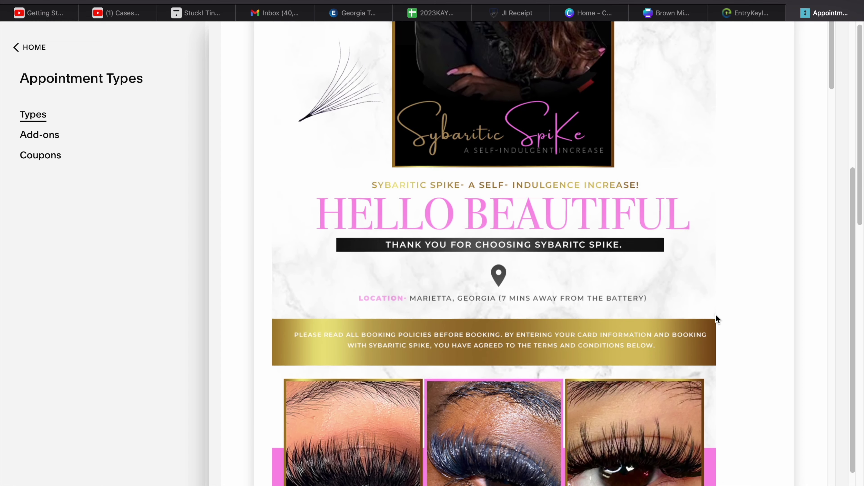
scroll(723, 278, "down", 1)
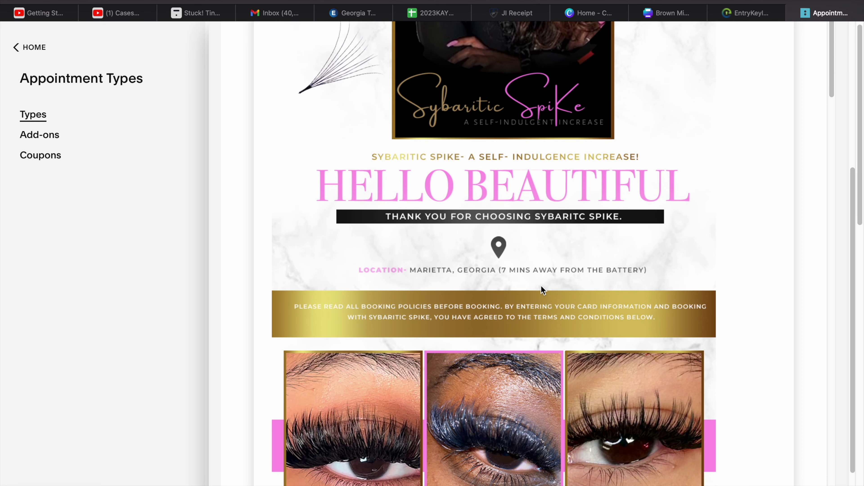
scroll(768, 250, "down", 2)
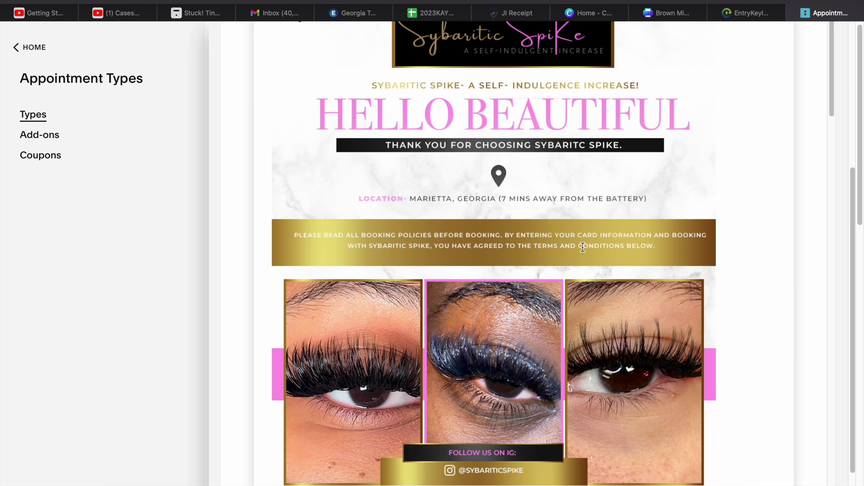
scroll(744, 278, "down", 2)
scroll(744, 279, "down", 3)
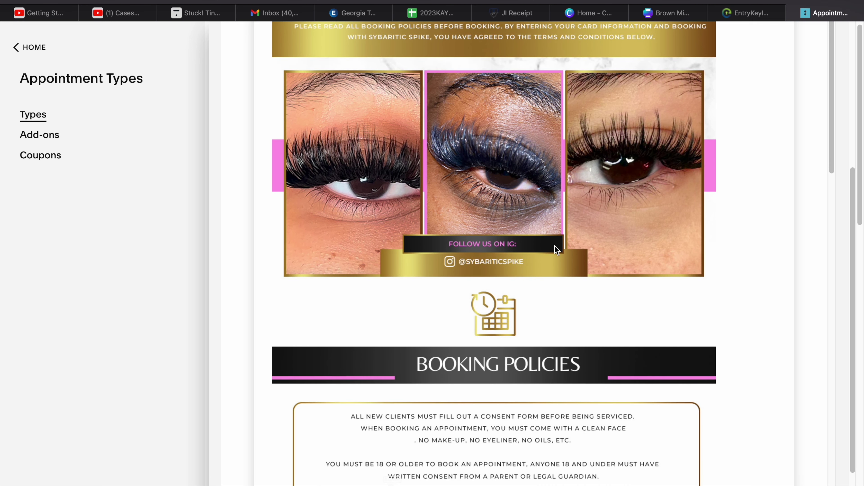
Step: Review the preview's booking policies, payment terms, business hours, late fee and cancellation rules, and the right-to-refuse notice
scroll(692, 284, "down", 5)
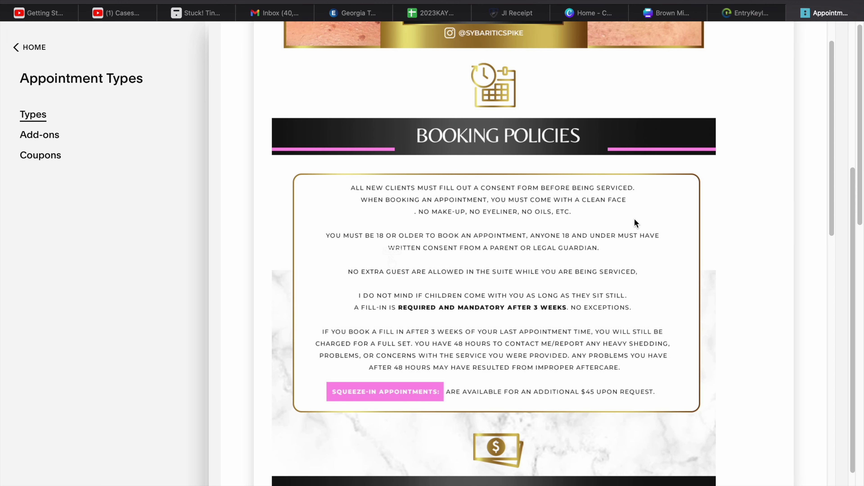
scroll(719, 300, "down", 5)
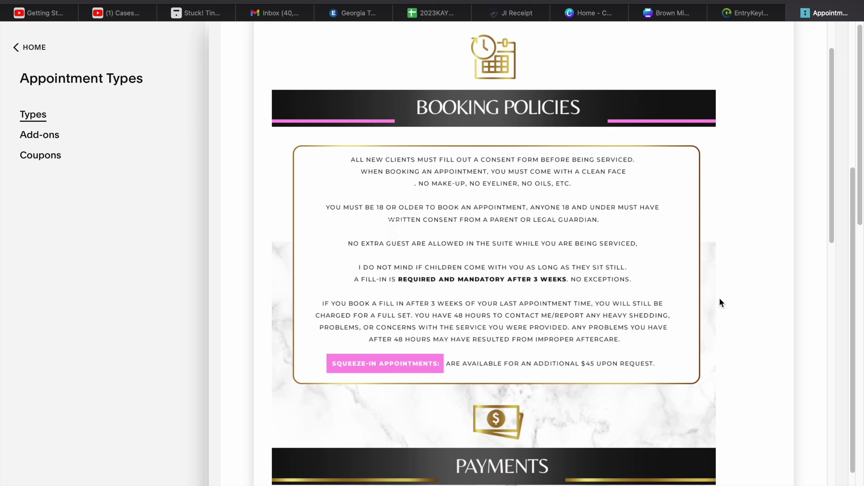
scroll(719, 298, "down", 5)
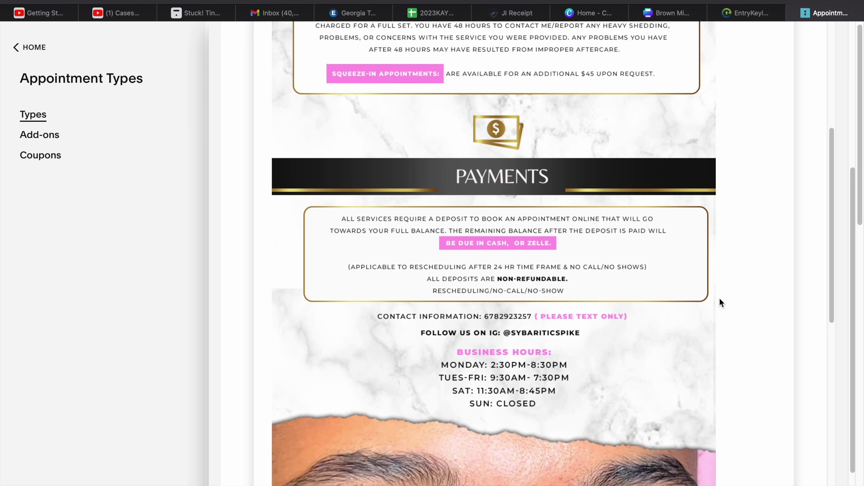
scroll(718, 303, "down", 1)
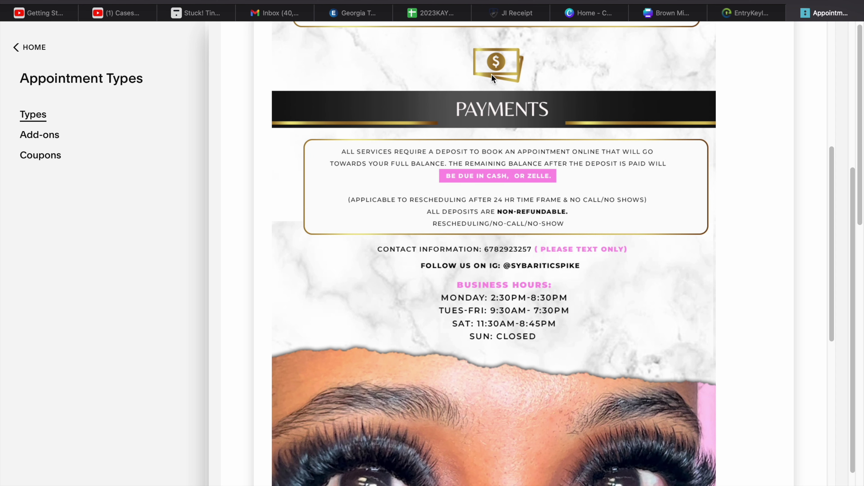
scroll(731, 279, "down", 4)
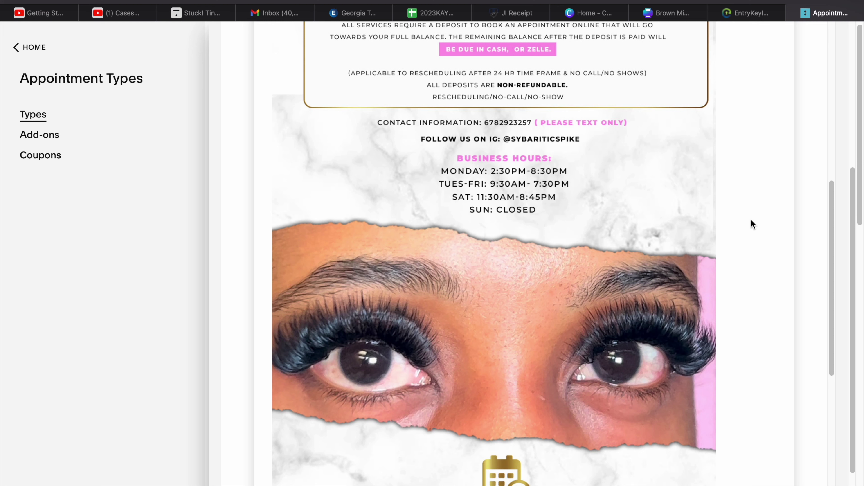
scroll(748, 263, "up", 4)
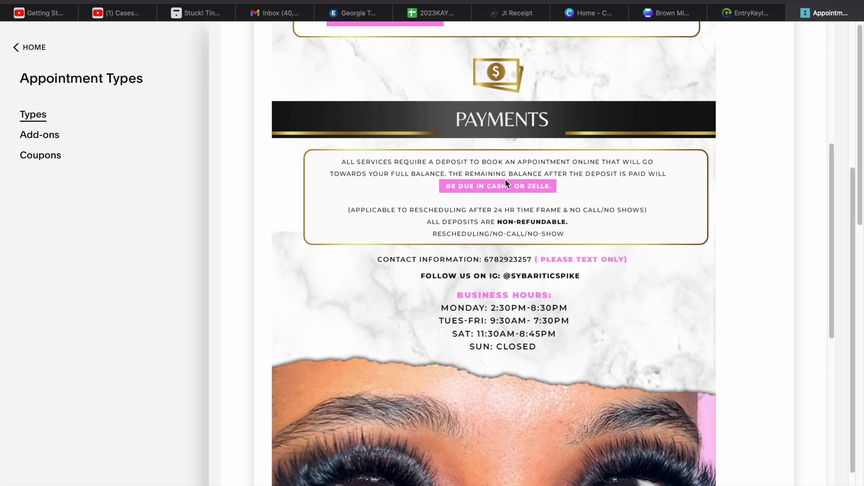
scroll(603, 322, "down", 15)
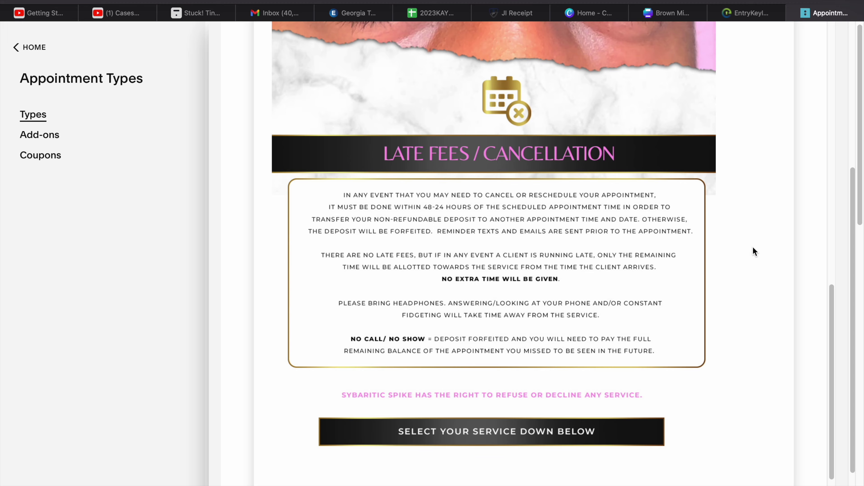
scroll(754, 251, "down", 7)
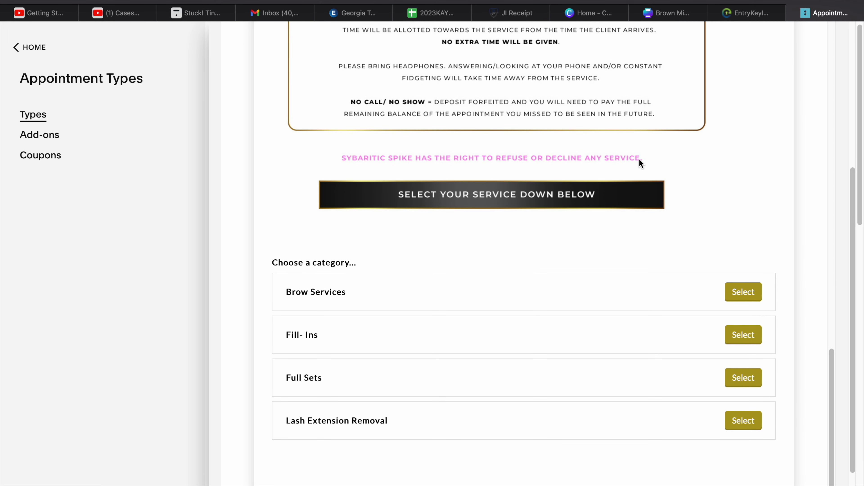
left_click_drag(640, 159, 558, 158)
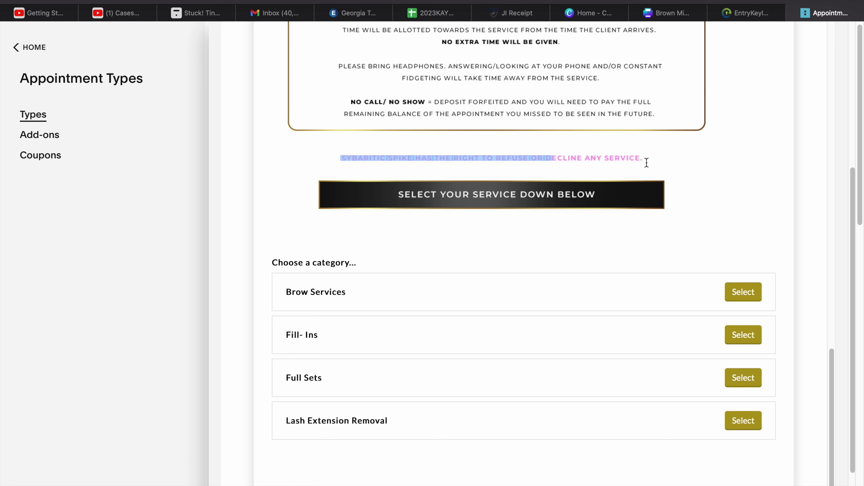
left_click(682, 166)
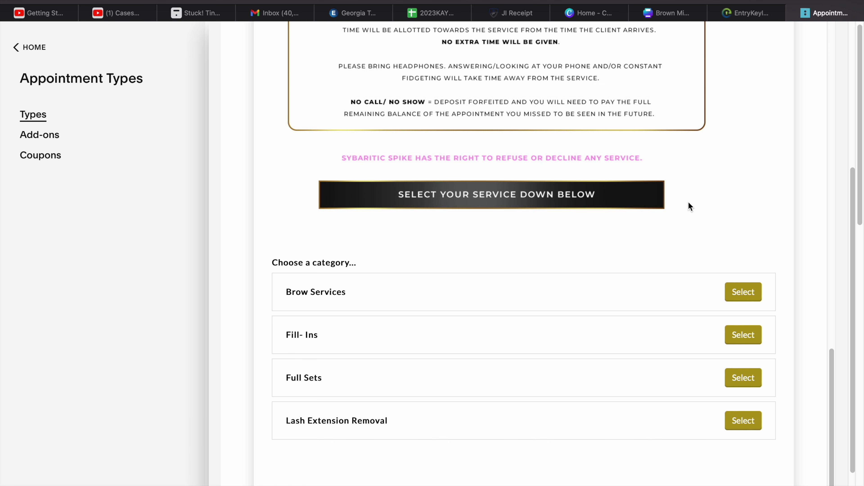
Step: In the preview's Fill- Ins category, choose the 2-3 week Honey Hybrid lash fill-in and examine its add-on options
scroll(689, 203, "down", 2)
left_click(743, 308)
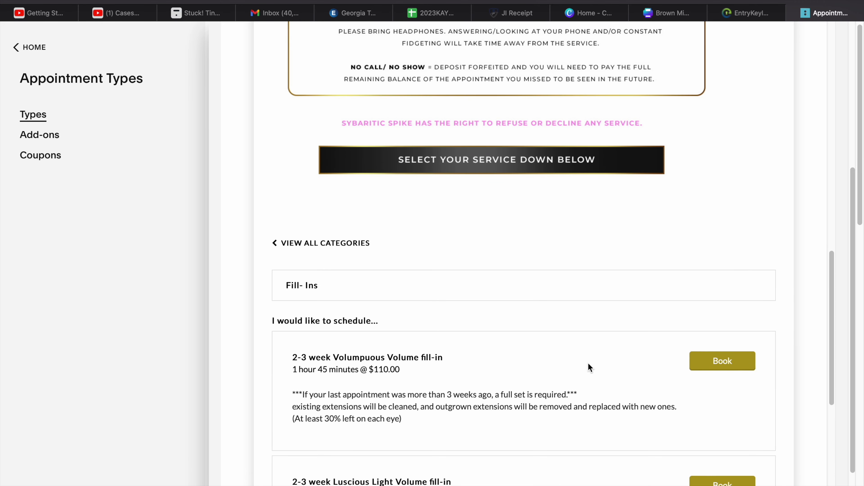
scroll(588, 363, "down", 8)
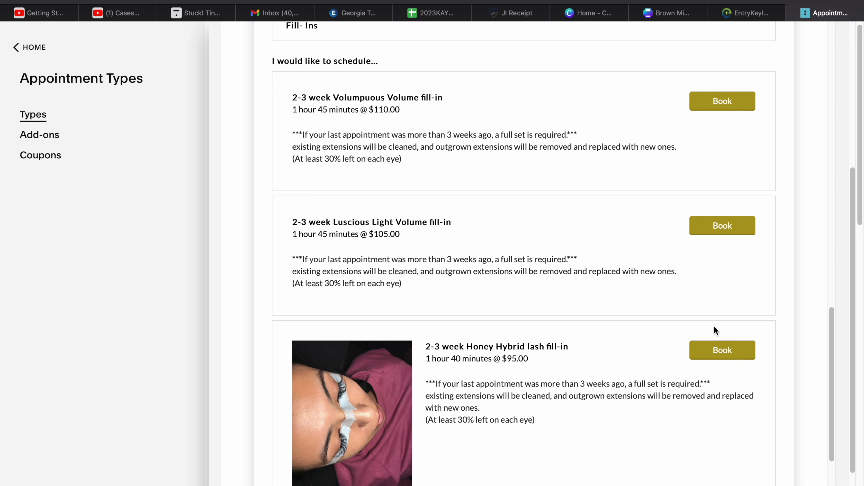
left_click(717, 354)
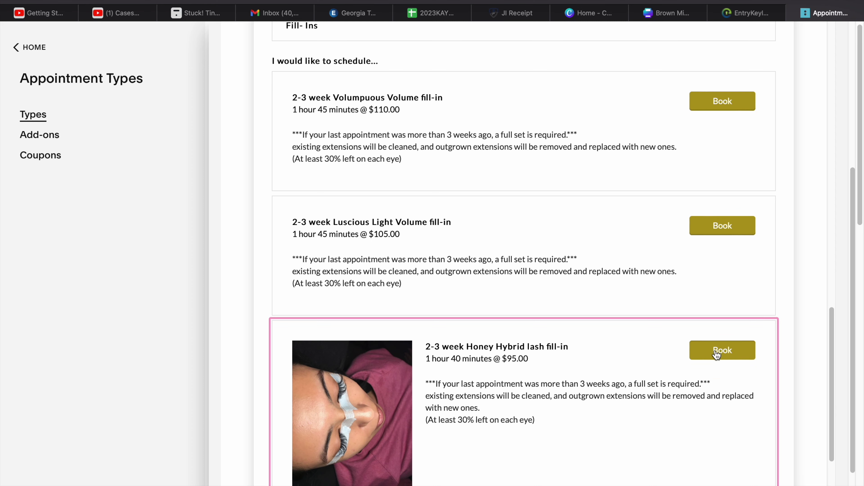
scroll(680, 357, "down", 4)
scroll(668, 364, "down", 1)
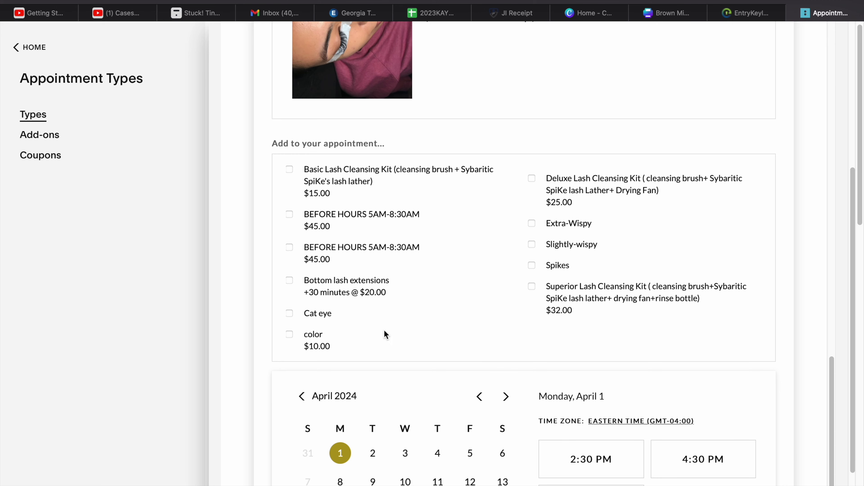
scroll(451, 300, "up", 13)
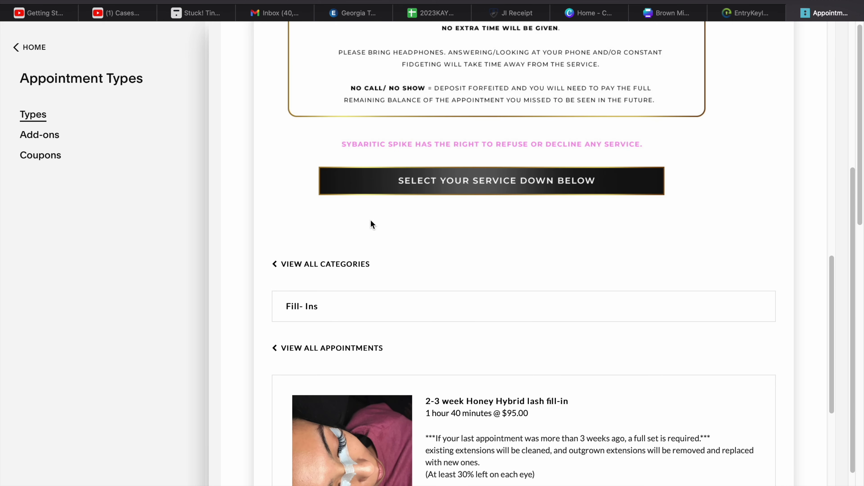
scroll(274, 221, "up", 15)
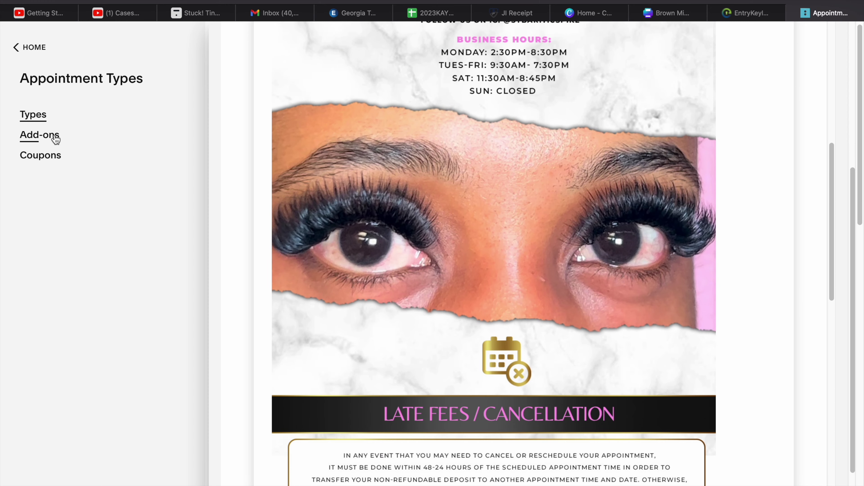
Step: Delete the first of the two duplicate BEFORE HOURS 5AM-8:30AM entries from the add-ons list
left_click(56, 136)
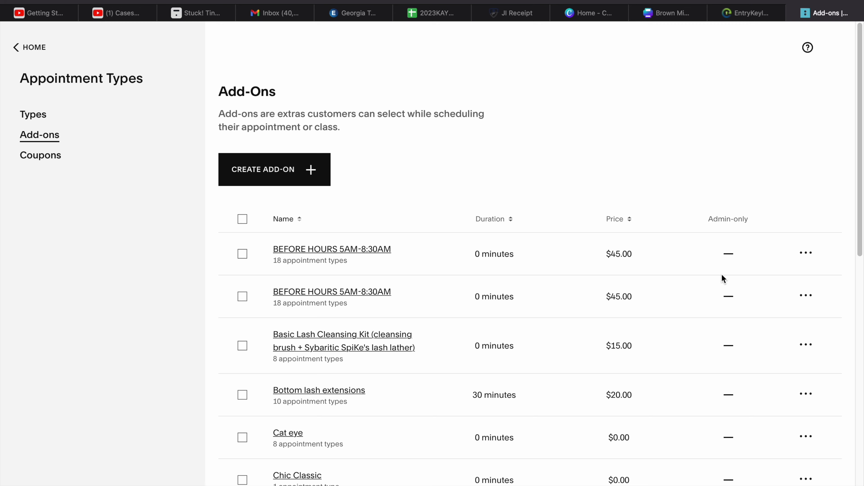
left_click(805, 252)
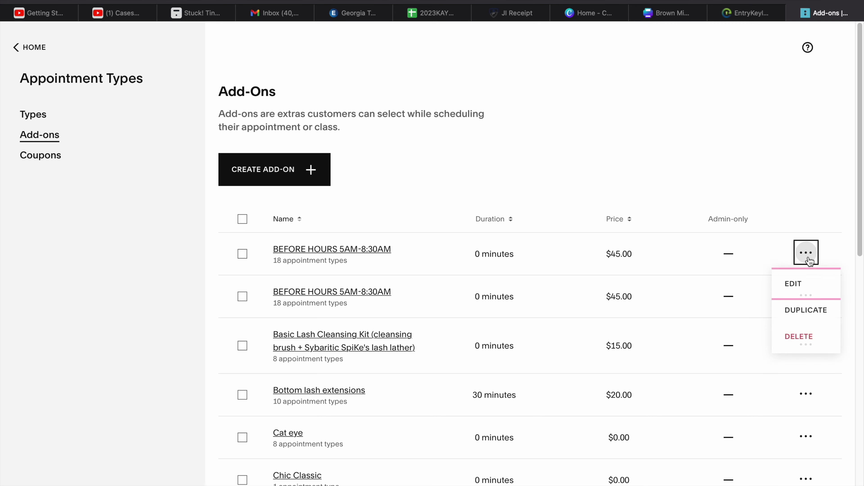
left_click(804, 340)
left_click(524, 298)
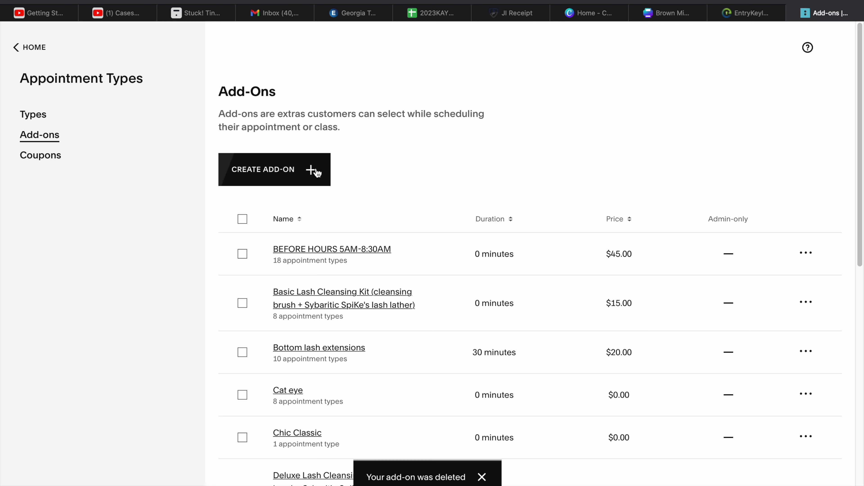
Step: Start a new add-on named Usher Radio with an additional price of $0 and an additional duration of 0 minutes
left_click(301, 167)
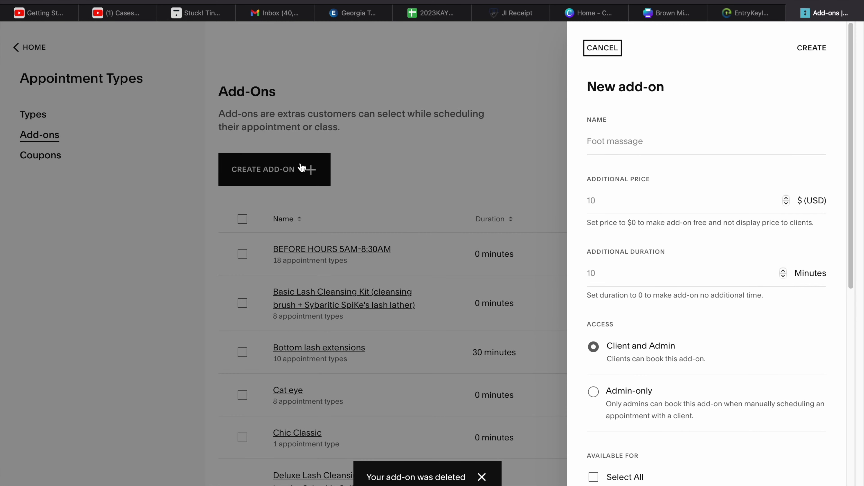
left_click(624, 142)
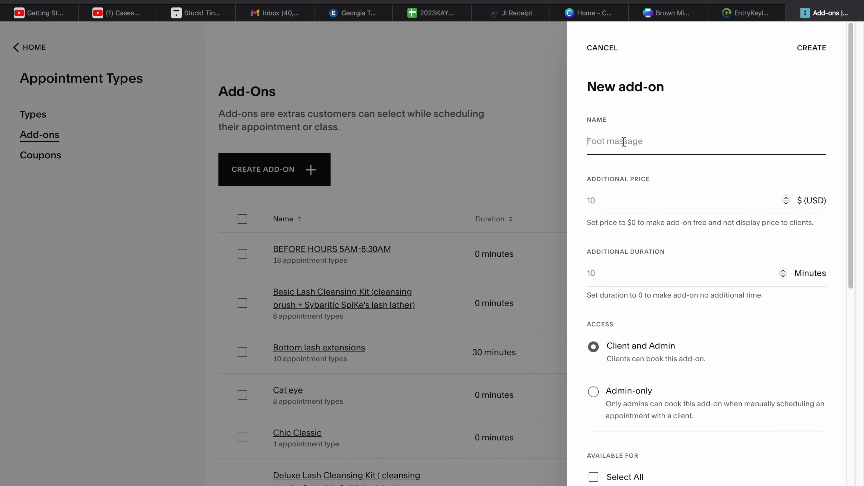
type("Usher Radio")
left_click(665, 203)
type("0")
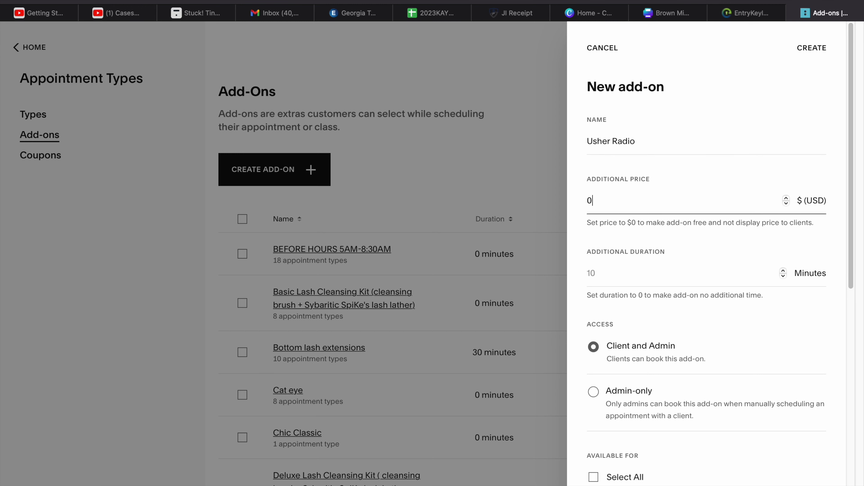
left_click(650, 268)
type("0")
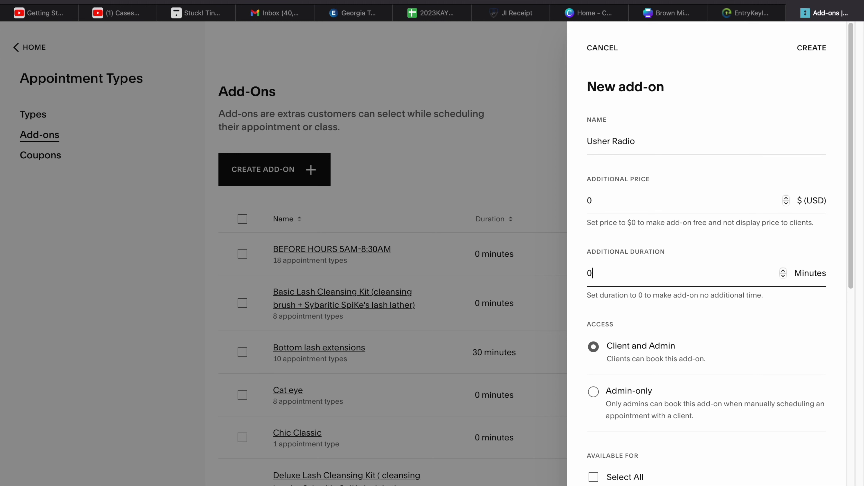
Step: Make the Usher Radio add-on available for all five Fill- Ins services and create it
scroll(718, 304, "down", 6)
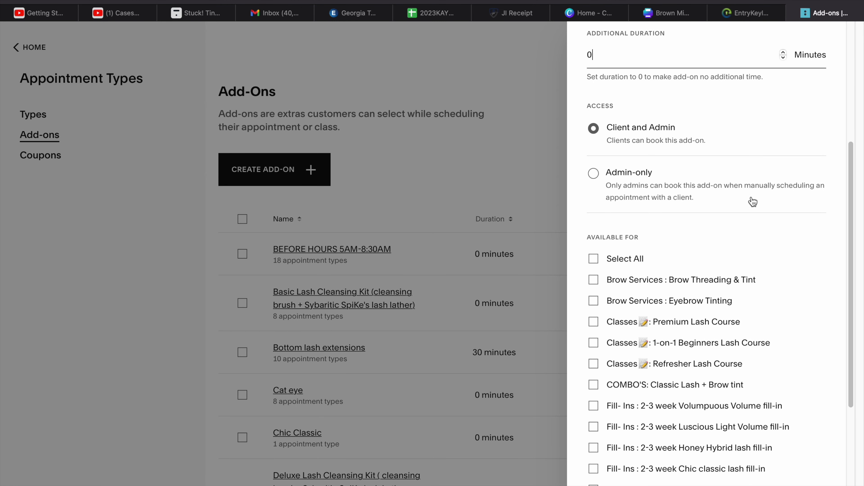
scroll(713, 237, "down", 5)
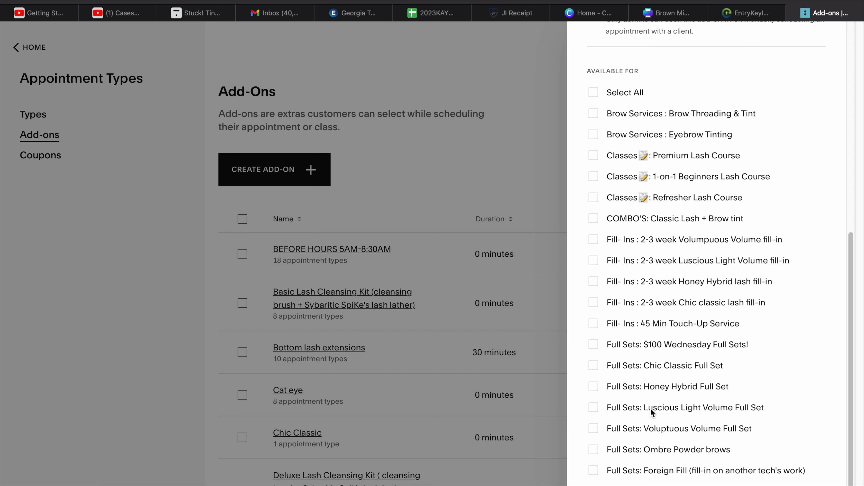
left_click(596, 242)
left_click(597, 265)
left_click(594, 282)
left_click(592, 306)
left_click(594, 325)
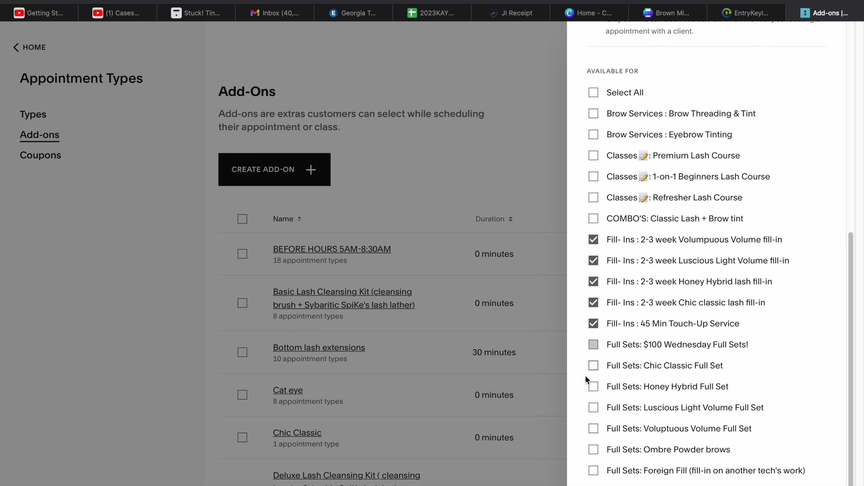
scroll(613, 338, "down", 1)
scroll(617, 338, "up", 12)
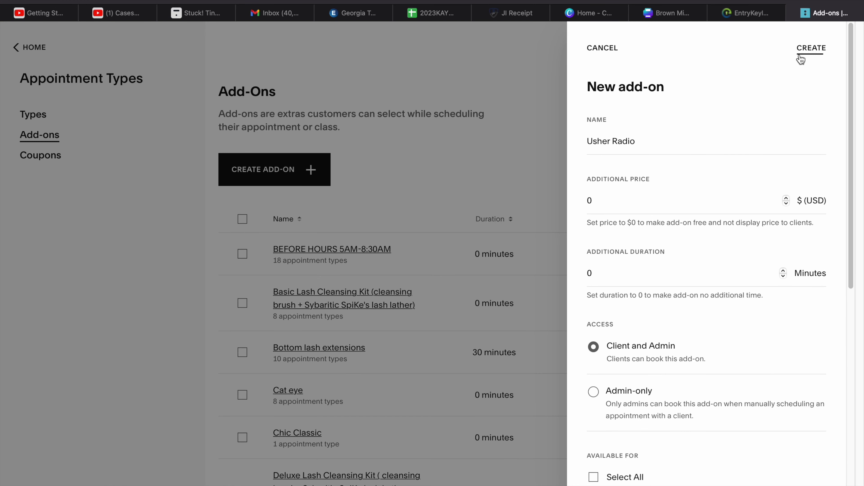
left_click(812, 50)
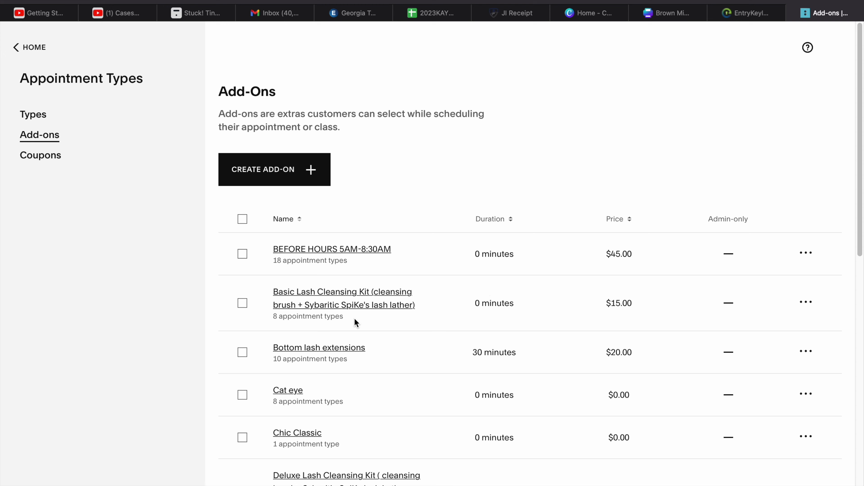
Step: Restrict the BEFORE HOURS 5AM-8:30AM add-on to Admin-only access and save it
left_click(359, 251)
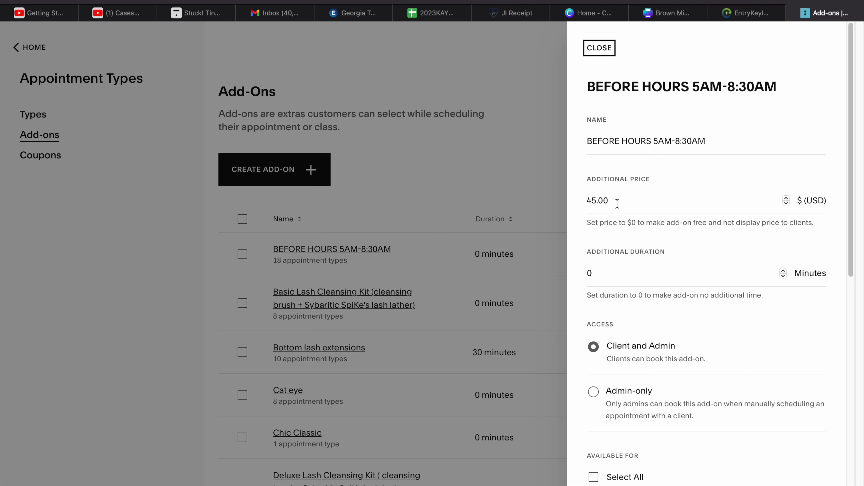
scroll(703, 238, "down", 4)
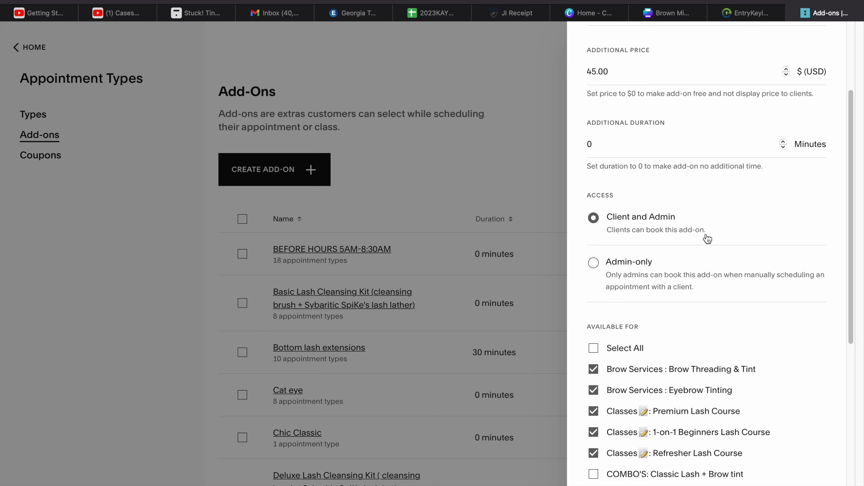
scroll(706, 238, "down", 3)
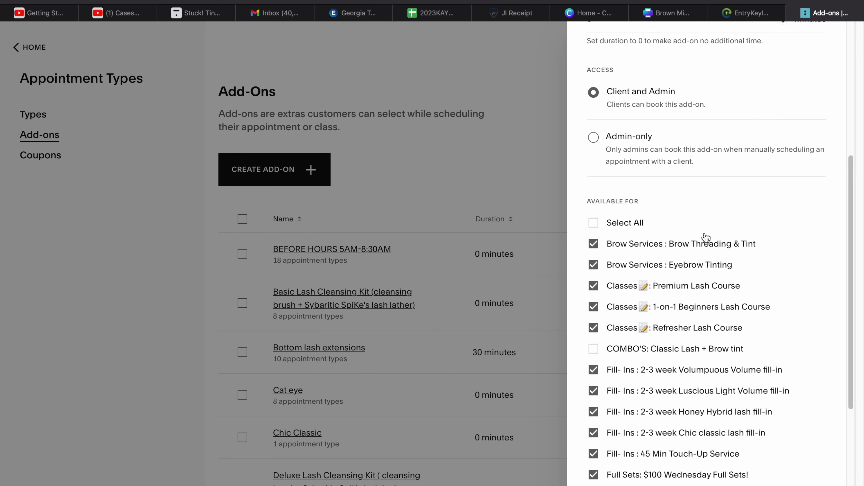
scroll(704, 231, "down", 2)
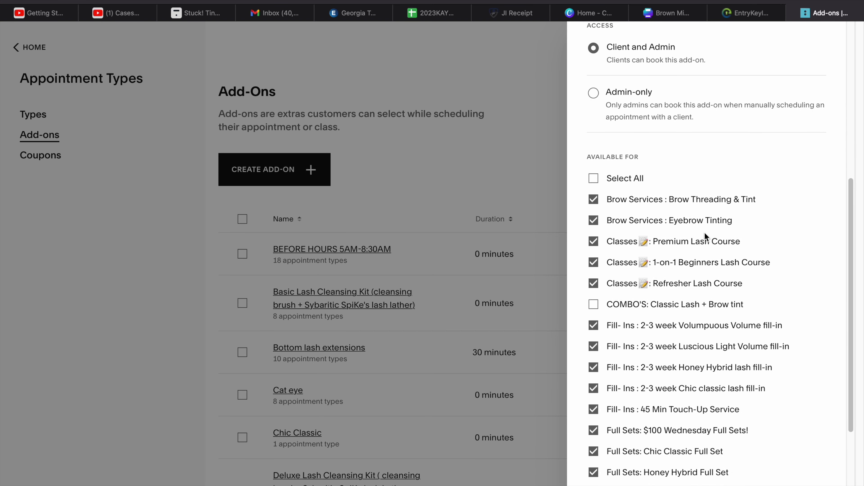
scroll(704, 232, "down", 3)
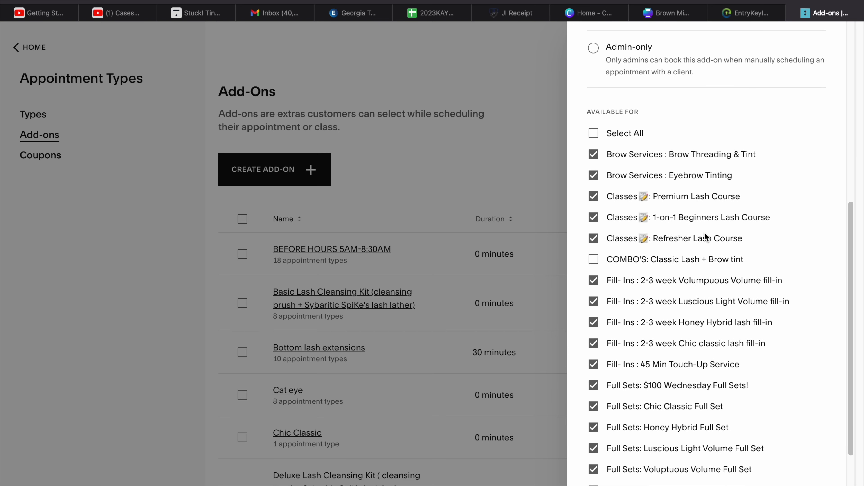
scroll(705, 234, "down", 2)
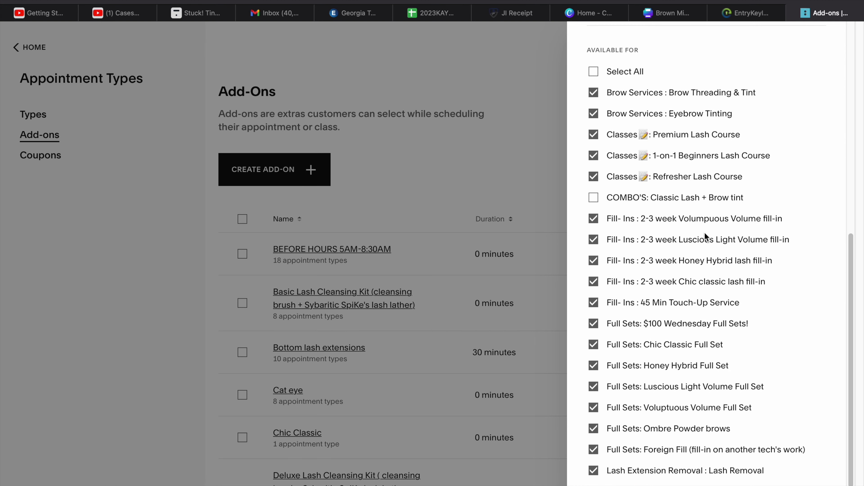
scroll(742, 175, "up", 6)
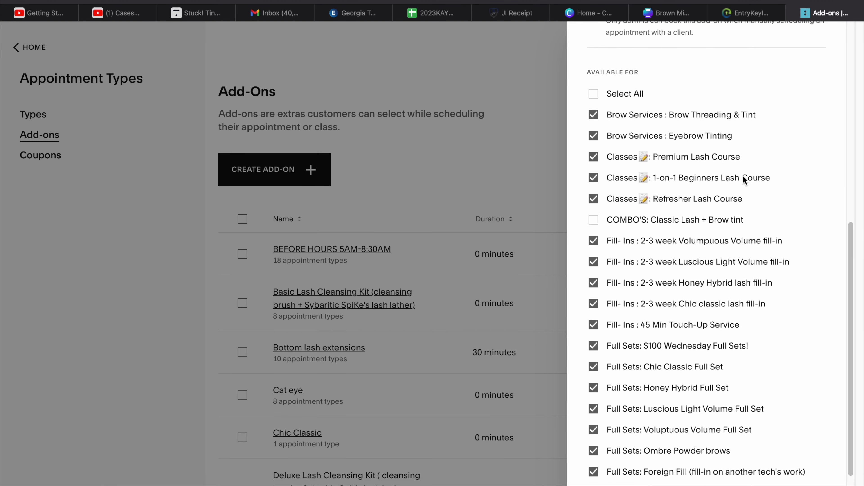
left_click(594, 179)
scroll(803, 86, "up", 6)
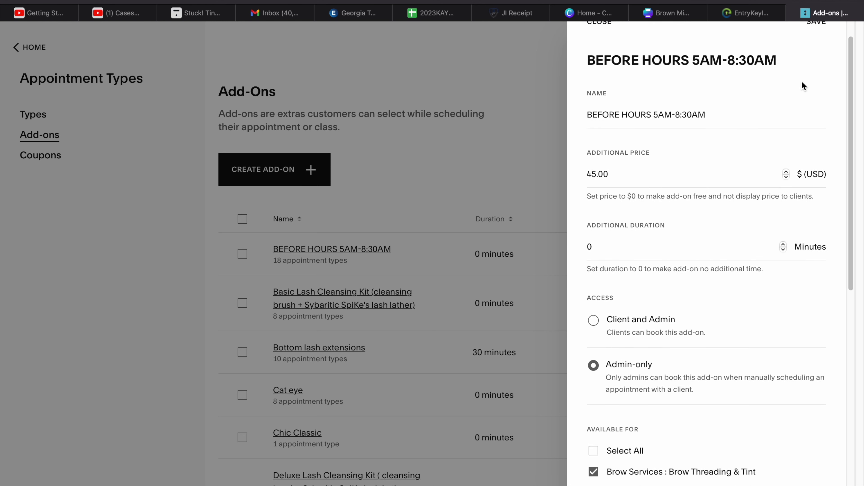
left_click(816, 51)
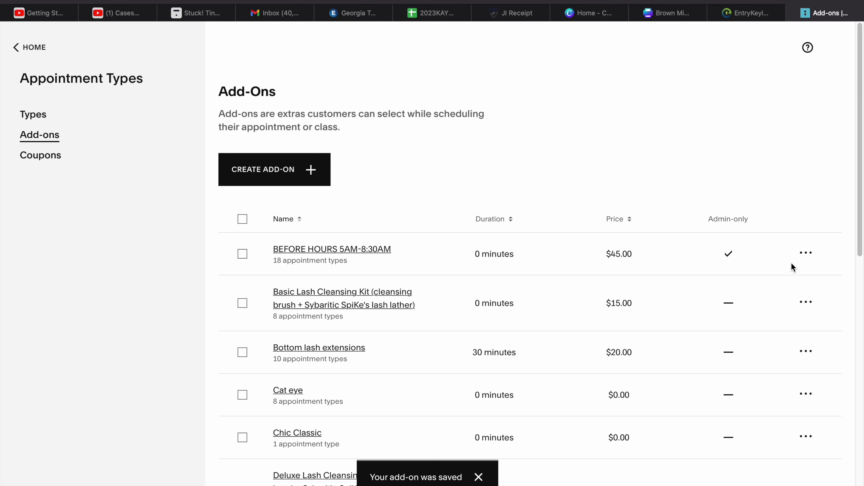
left_click(809, 261)
left_click(783, 205)
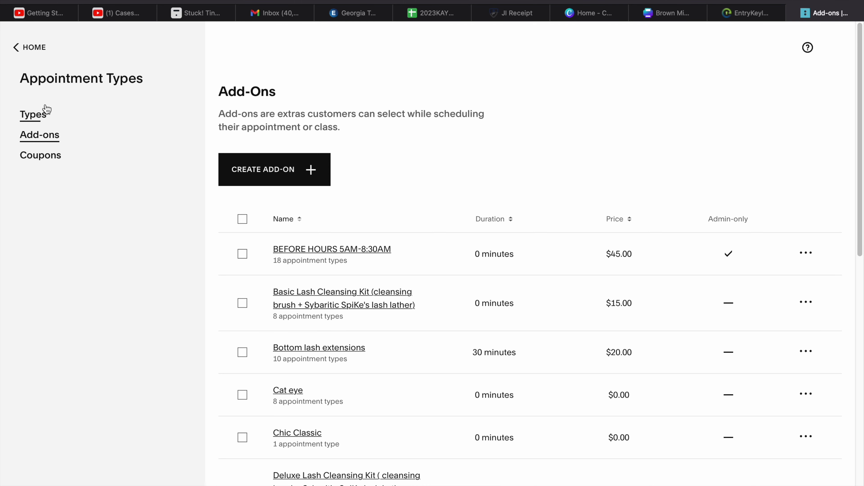
Step: Preview the client scheduling page and examine the add-on options for the 2-3 week Volumpuous Volume fill-in in the Fill- Ins category
left_click(43, 117)
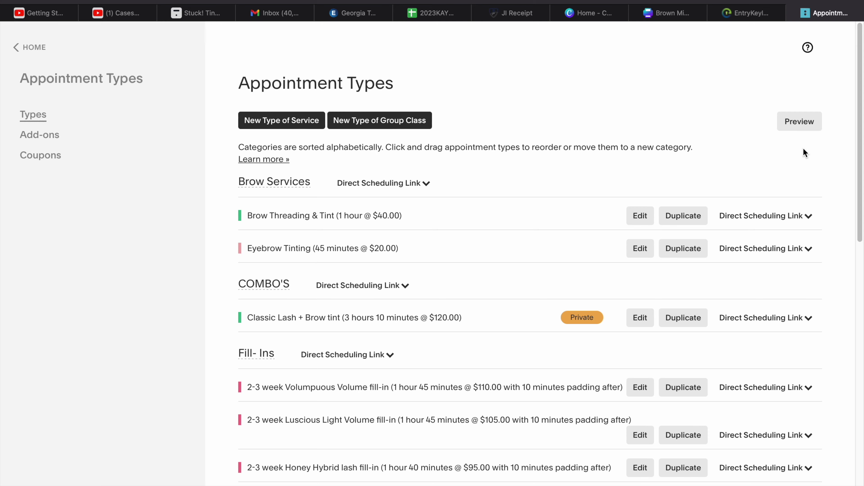
left_click(798, 128)
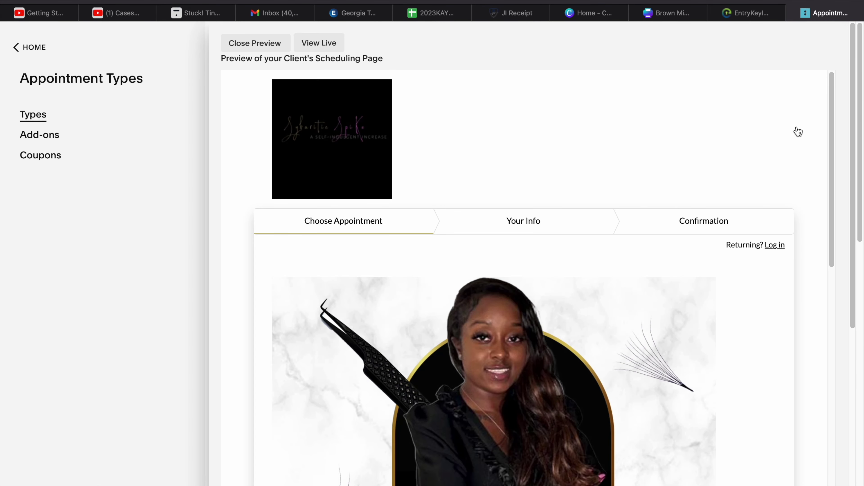
scroll(681, 272, "down", 20)
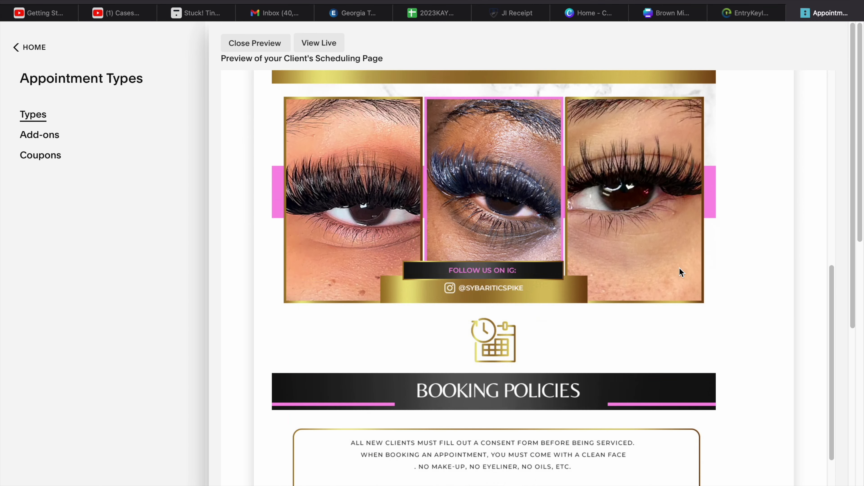
scroll(681, 272, "down", 2)
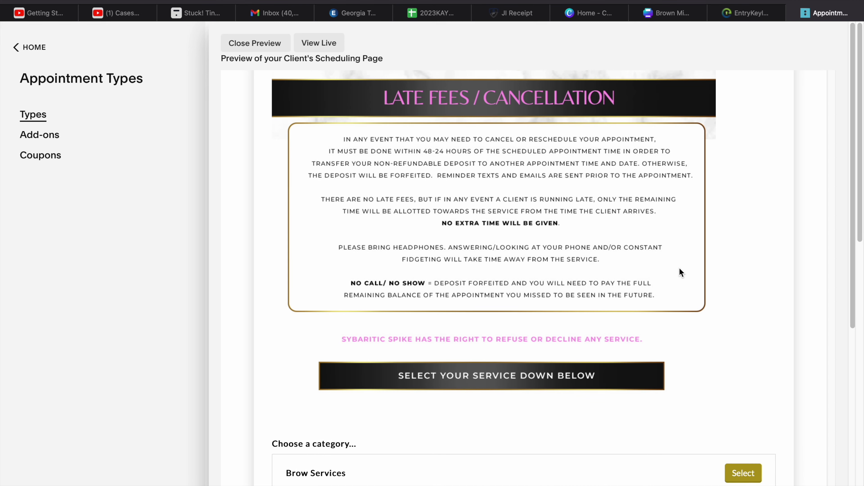
scroll(739, 320, "down", 10)
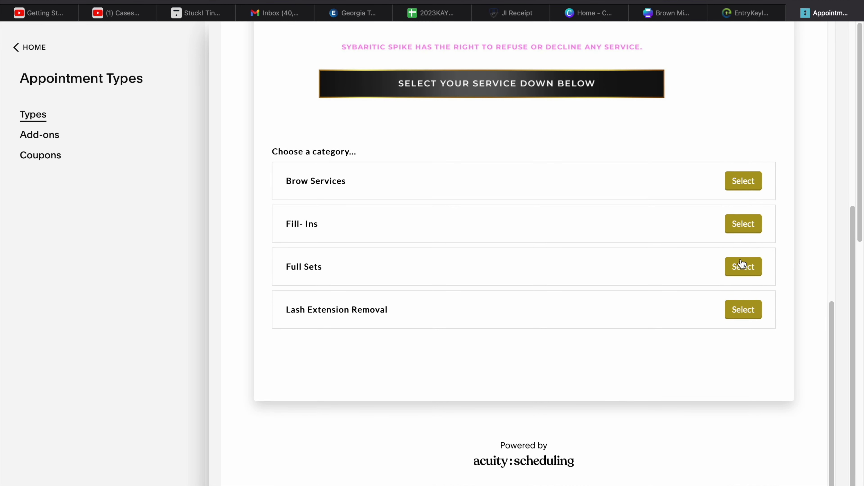
left_click(737, 227)
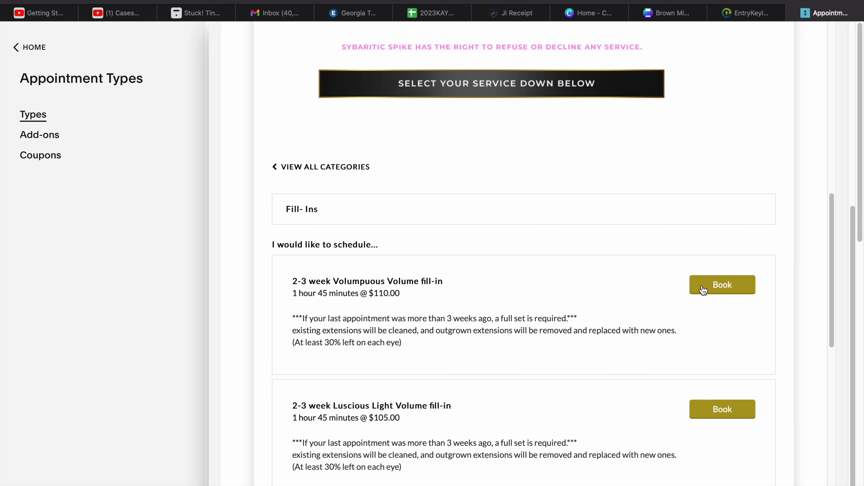
left_click(717, 287)
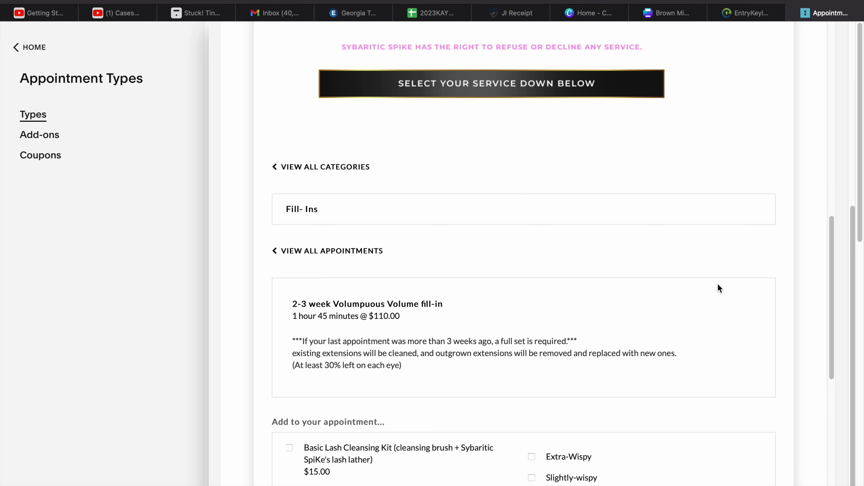
scroll(654, 329, "down", 7)
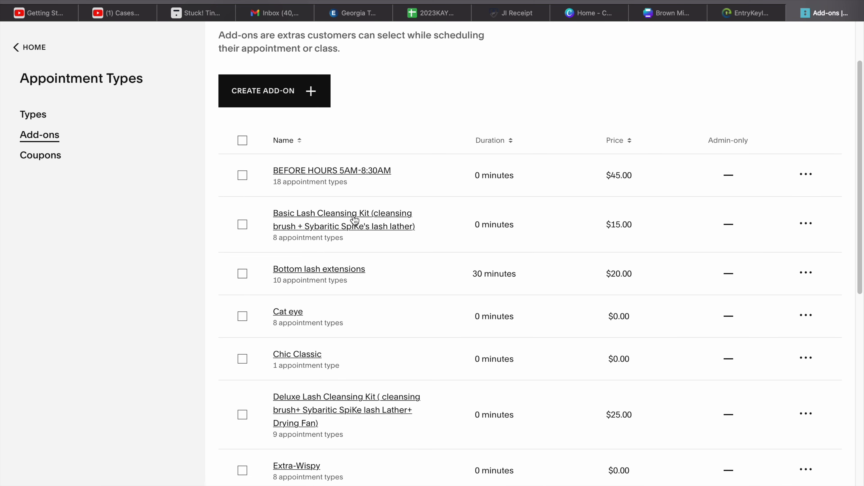
Step: Make the Basic Lash Cleansing Kit add-on also available for the Honey Hybrid Full Set and save it
left_click(354, 218)
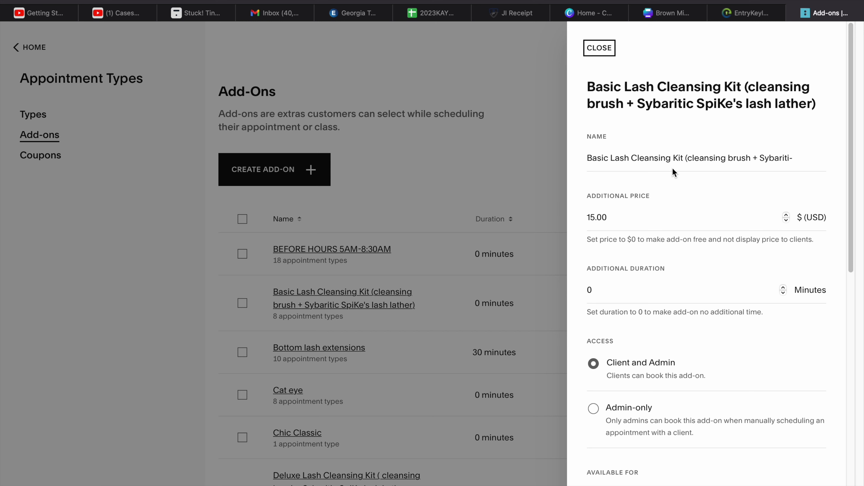
left_click(775, 159)
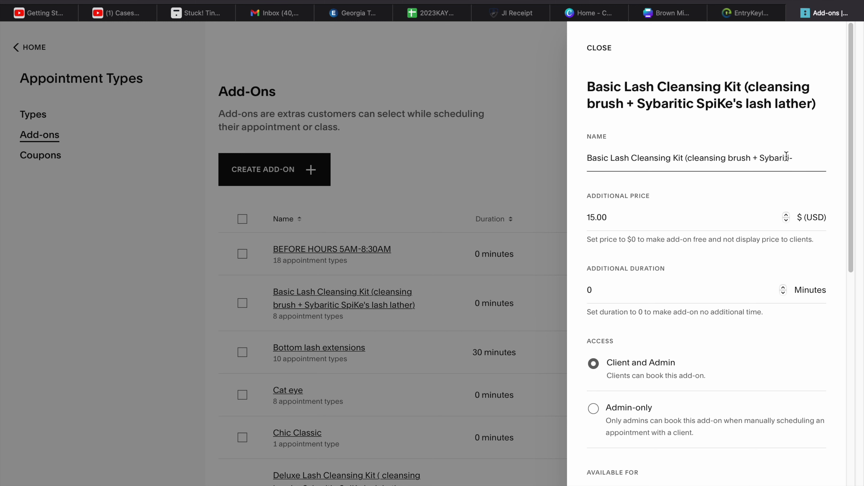
key("super+BackSpace")
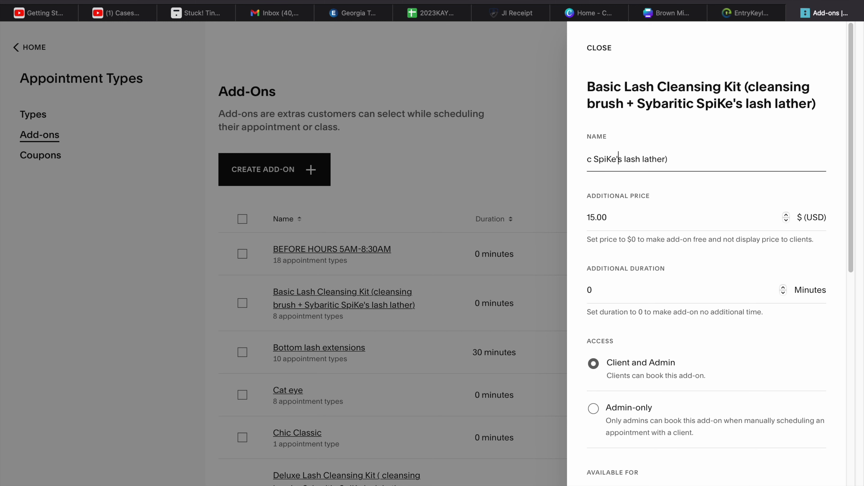
key("super+z")
scroll(680, 301, "down", 8)
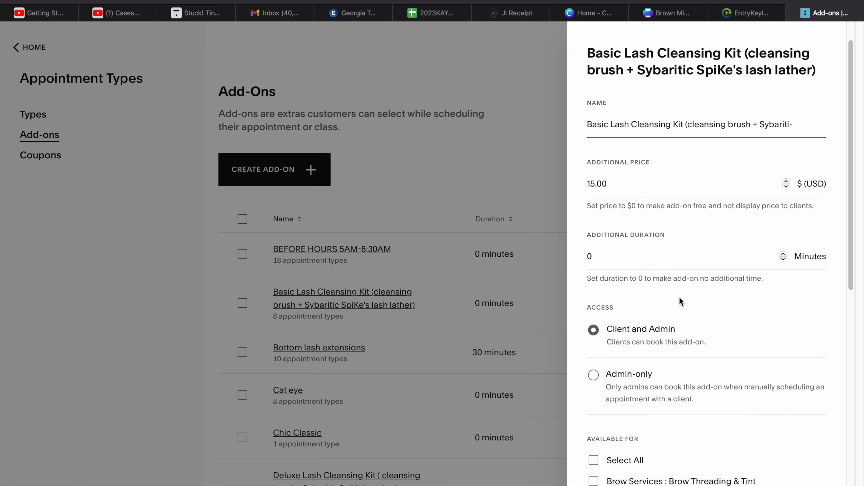
scroll(680, 301, "down", 4)
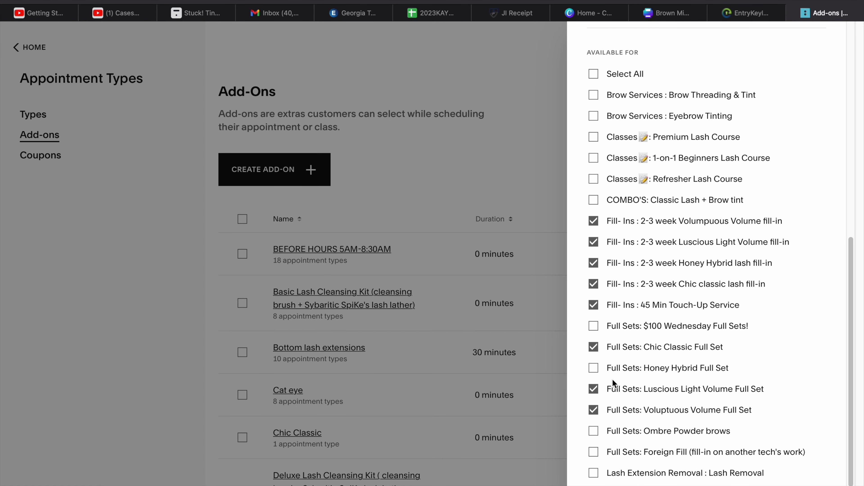
left_click(593, 367)
scroll(722, 358, "down", 2)
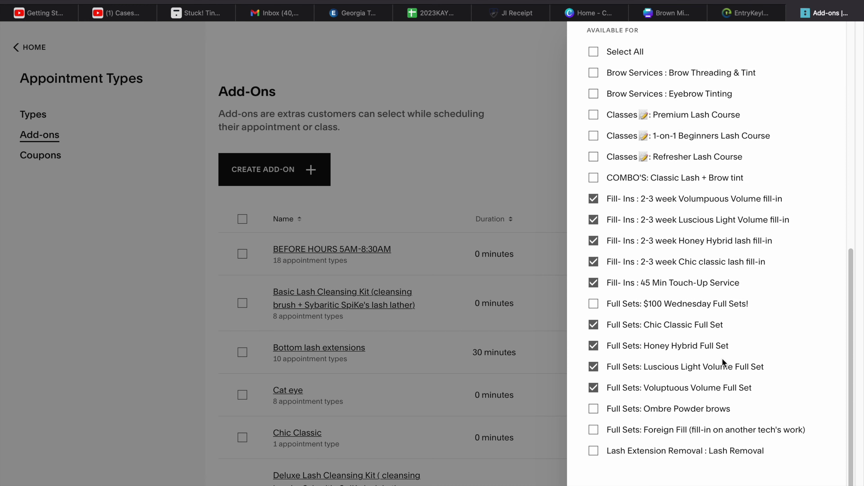
scroll(722, 358, "up", 13)
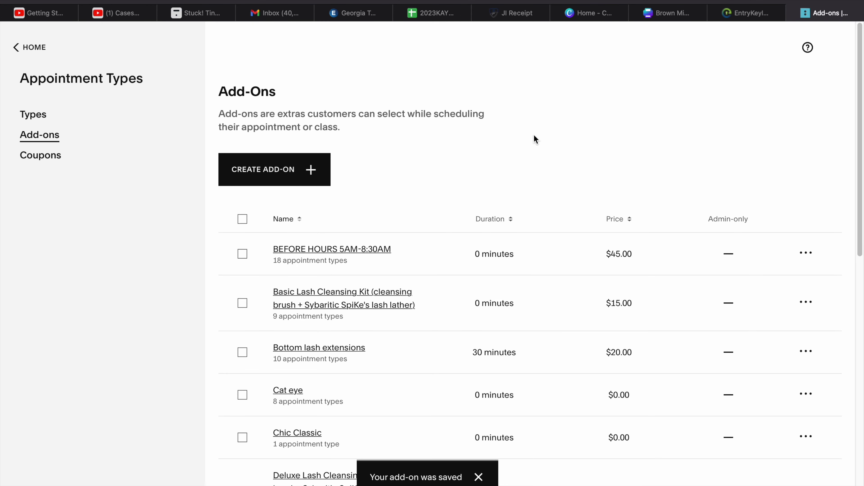
Step: Start a new add-on named After-care Kits with an additional price of $15 and an additional duration of 0 minutes
left_click(280, 167)
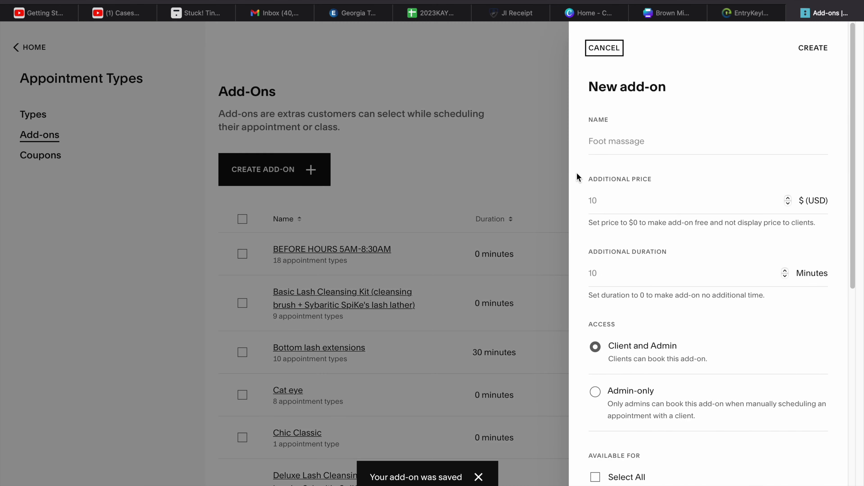
left_click(619, 139)
type("After-care Kits")
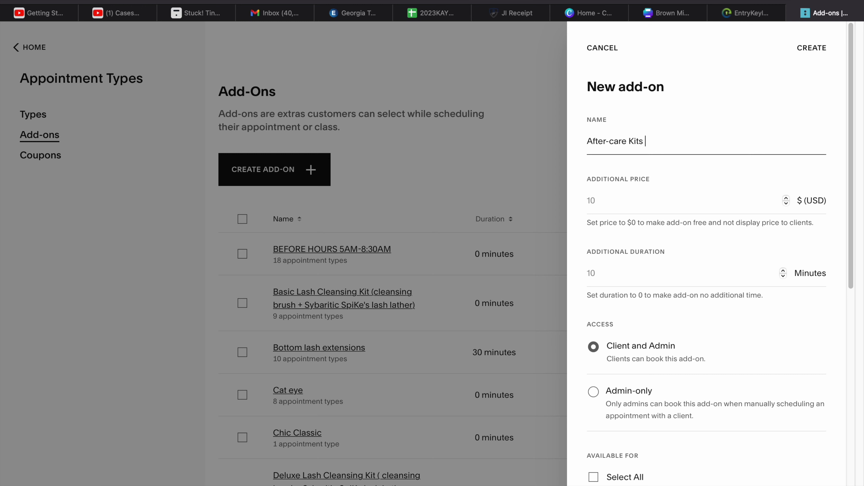
left_click(672, 195)
type("15")
left_click(666, 271)
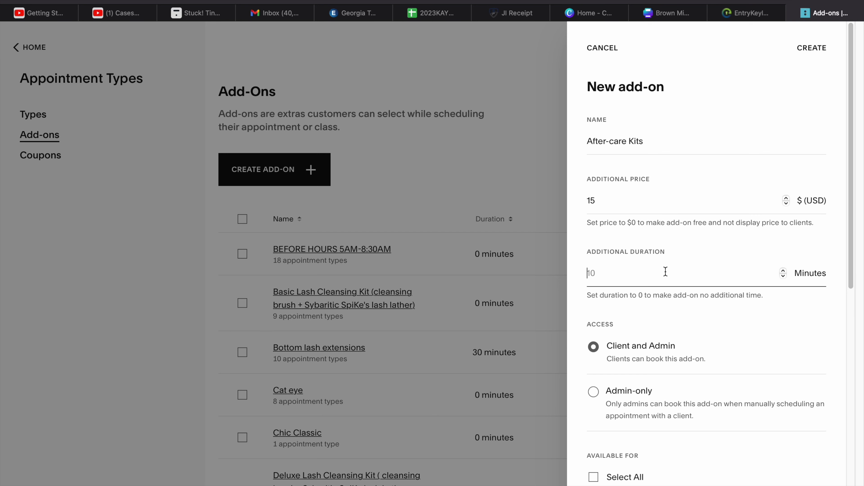
type("0")
Step: Make the After-care Kits add-on available for all appointment types and create it
scroll(650, 363, "down", 10)
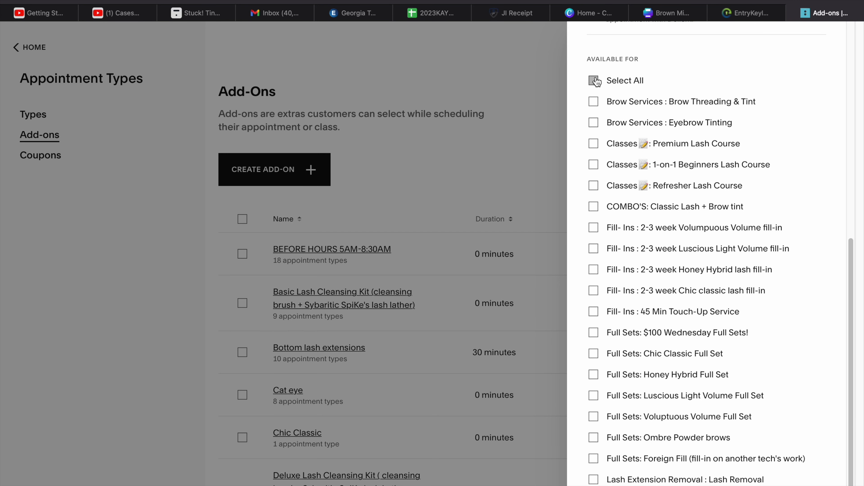
left_click(593, 80)
scroll(741, 161, "down", 1)
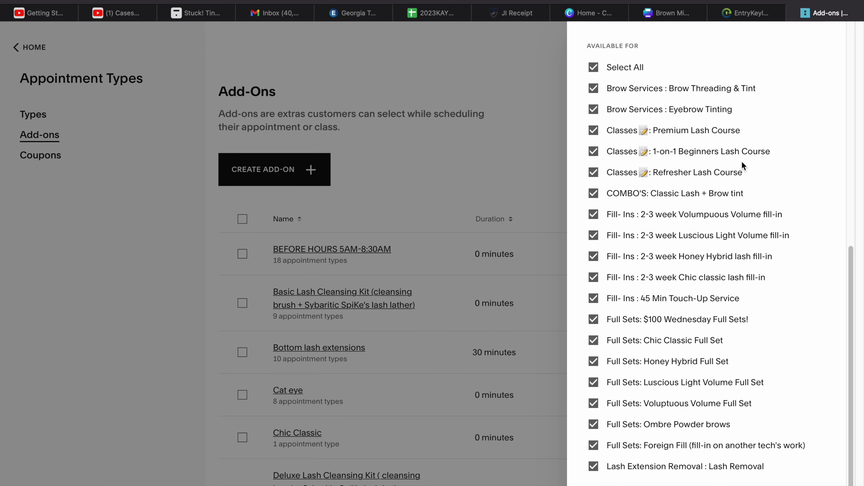
scroll(742, 161, "up", 10)
left_click(821, 50)
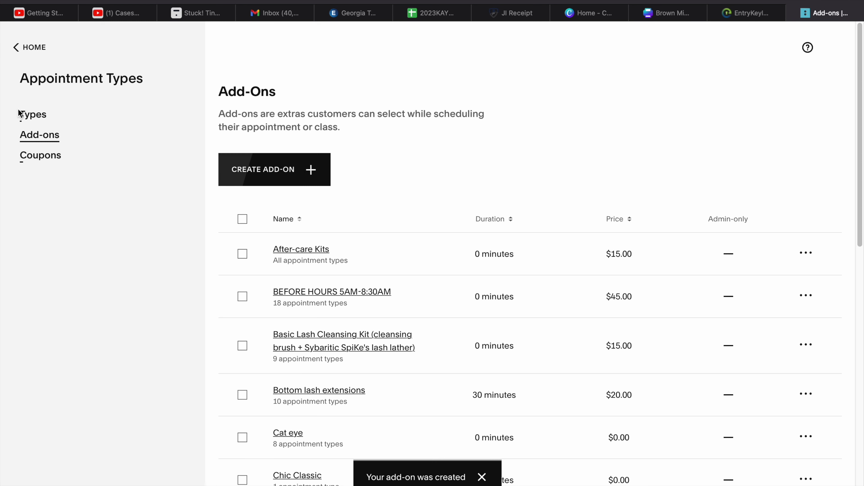
Step: Preview the client scheduling page and choose the 2-3 week Honey Hybrid lash fill-in from the Fill- Ins category to view its add-ons
left_click(36, 118)
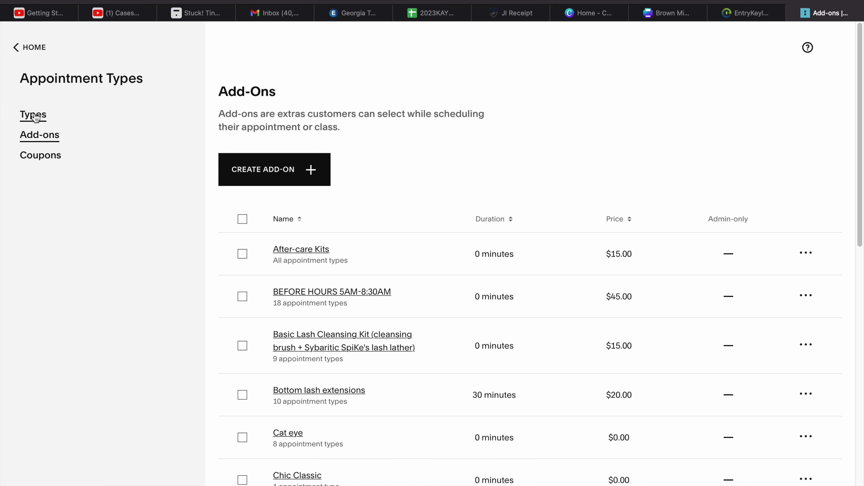
left_click(781, 126)
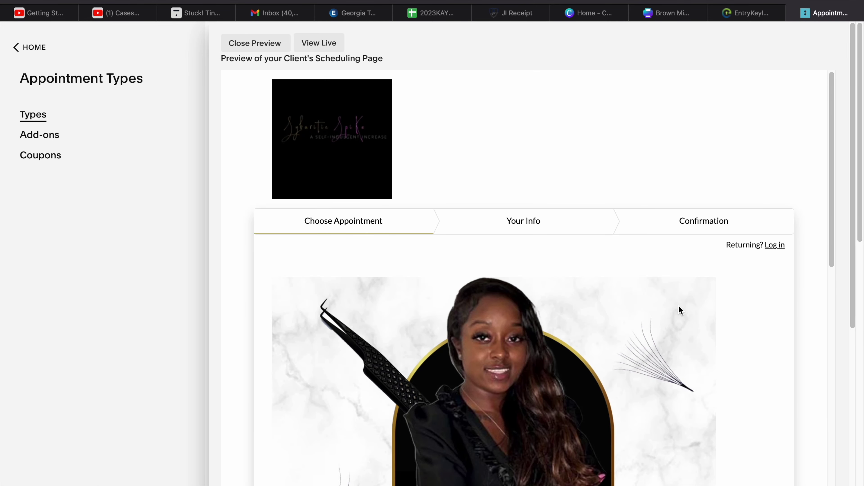
scroll(679, 307, "down", 5)
scroll(679, 306, "down", 15)
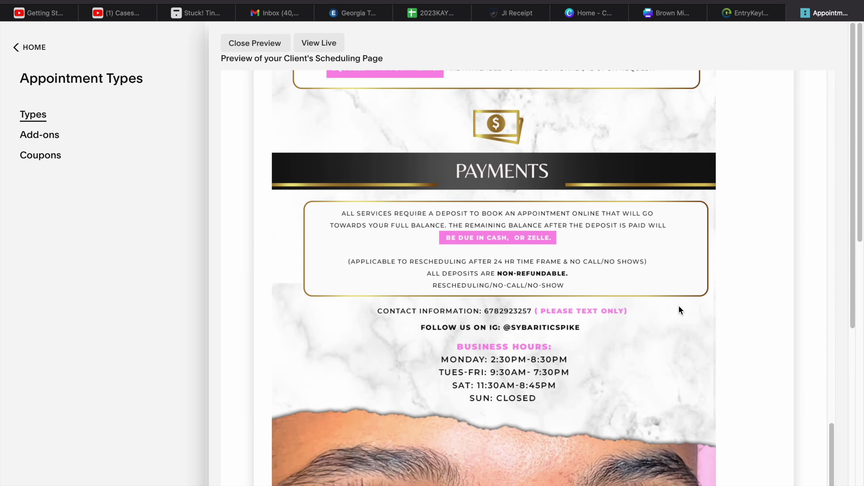
scroll(680, 310, "down", 8)
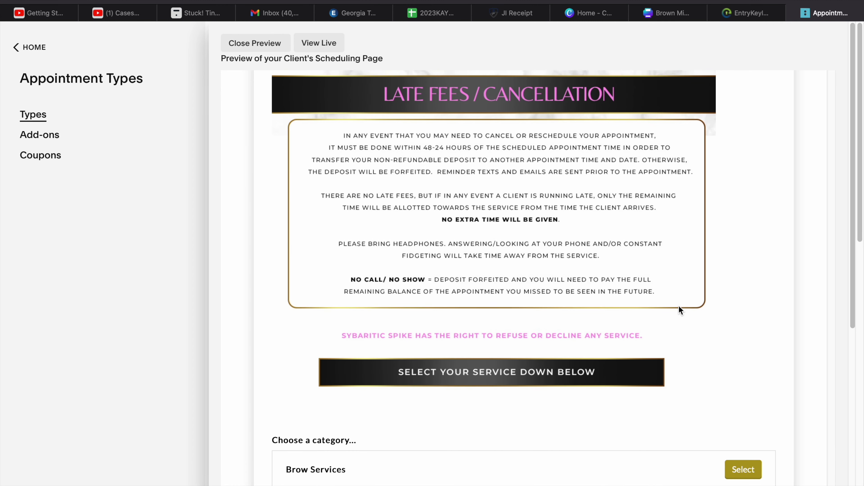
scroll(679, 306, "down", 8)
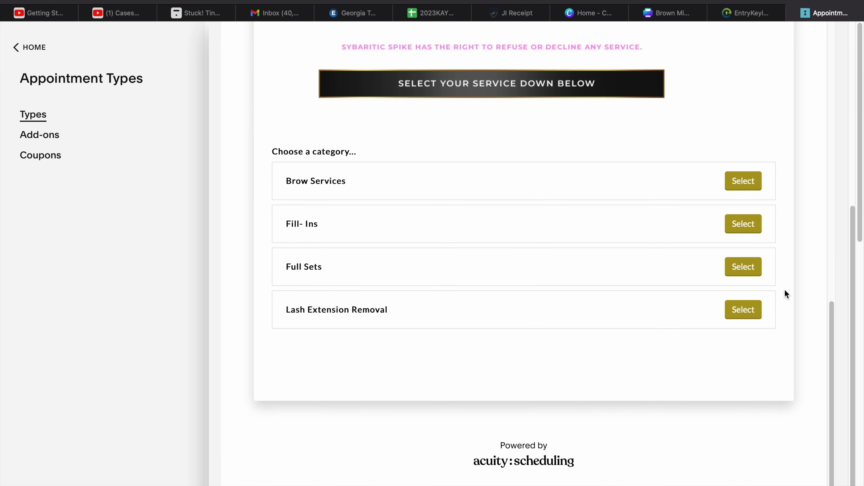
left_click(751, 226)
scroll(628, 289, "down", 6)
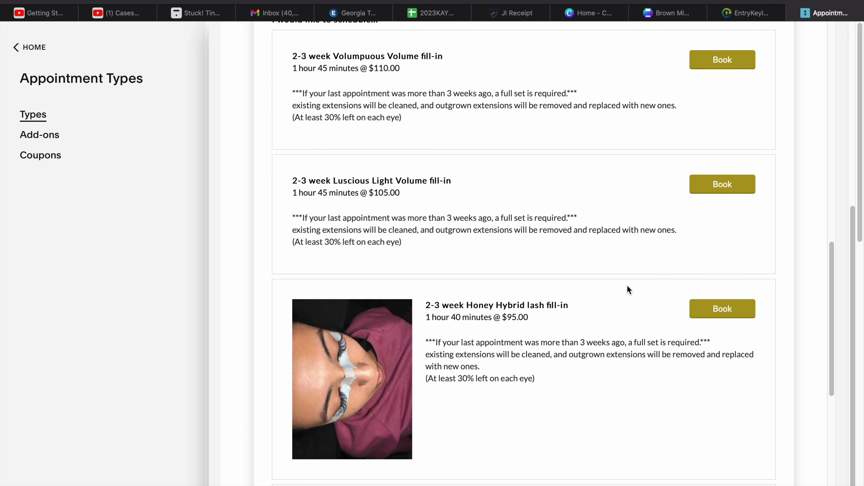
left_click(716, 314)
scroll(652, 348, "down", 2)
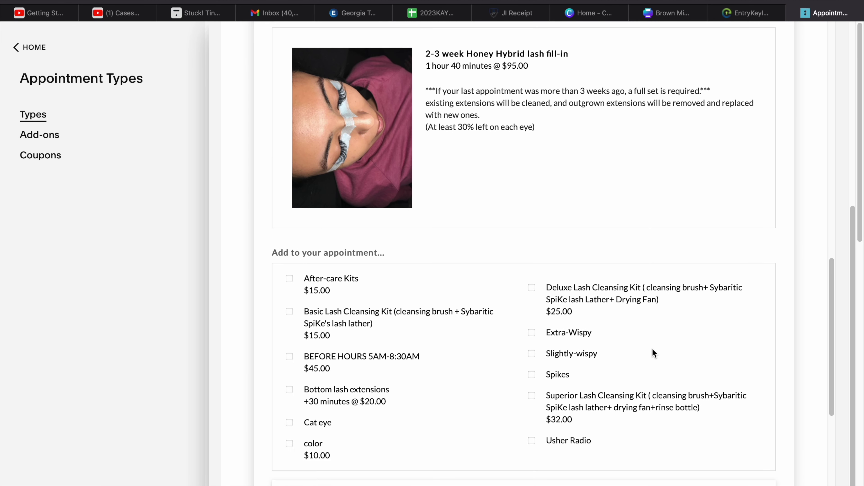
Step: Select the After-care Kits, BEFORE HOURS 5AM-8:30AM, Bottom lash extensions, color and Usher Radio add-ons in the preview and check the offered booking times
left_click(290, 245)
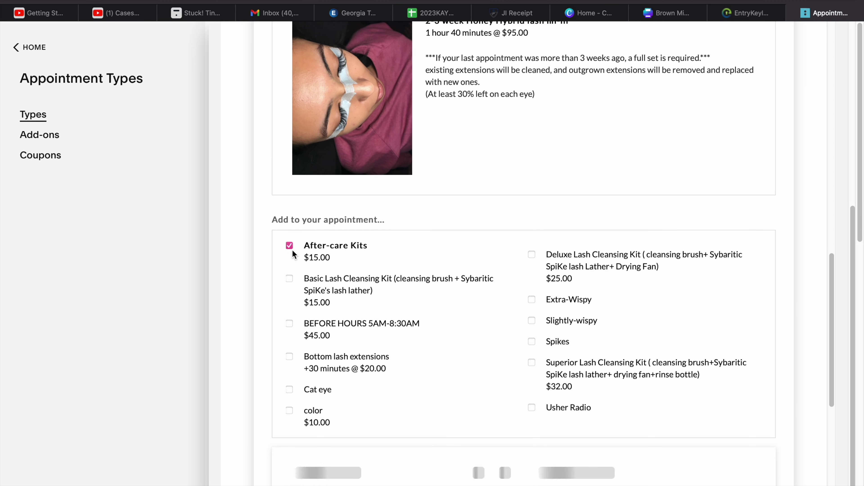
left_click(290, 324)
left_click(289, 358)
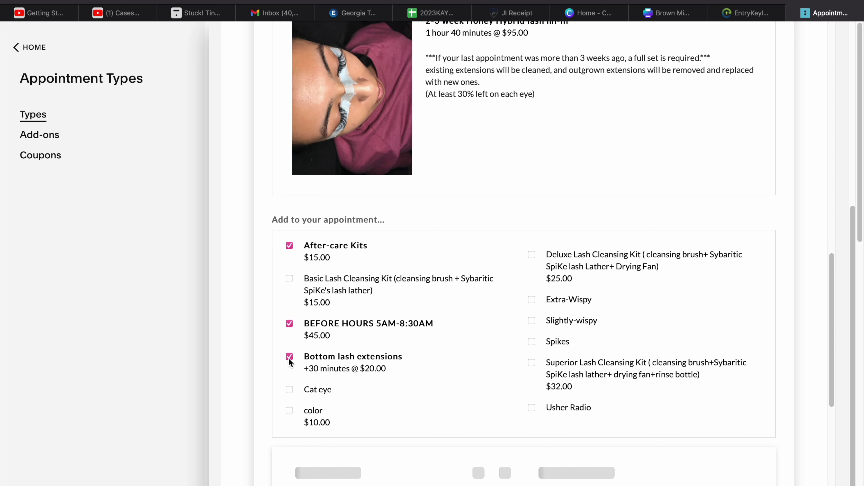
left_click(290, 411)
left_click(532, 407)
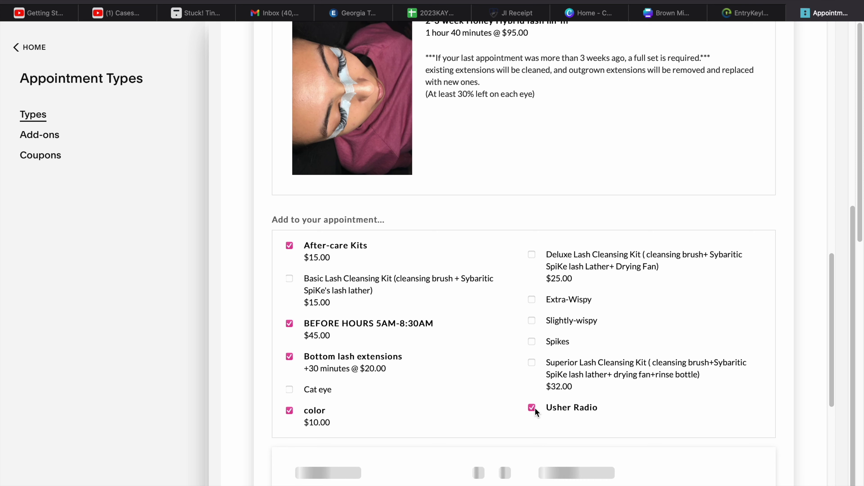
scroll(649, 393, "down", 7)
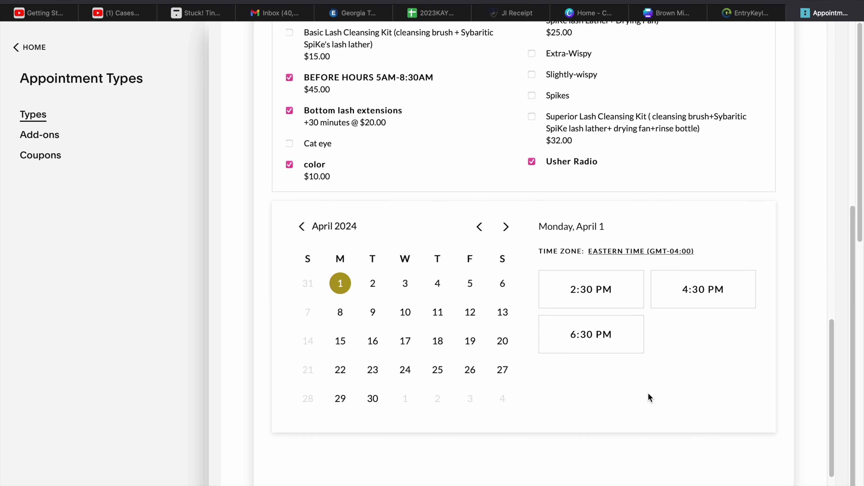
scroll(648, 392, "down", 1)
left_click(626, 262)
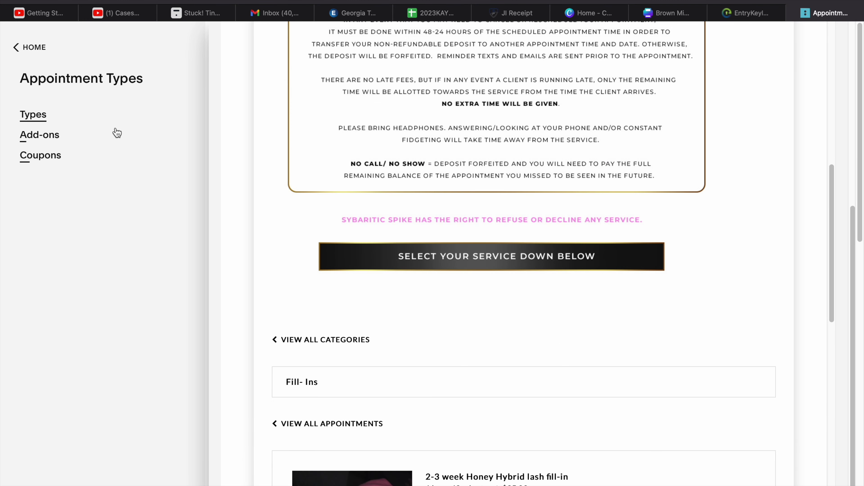
Step: Delete the Classic Lash + Brow tint appointment type from the COMBO'S category
left_click(46, 48)
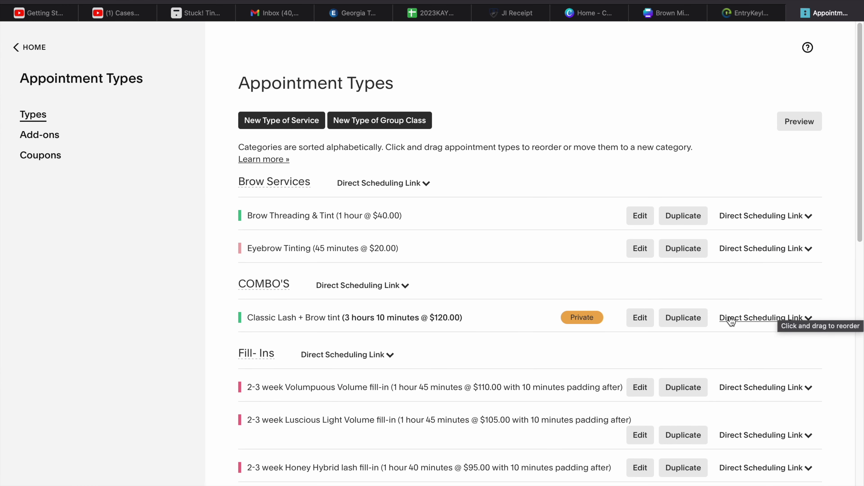
left_click(642, 318)
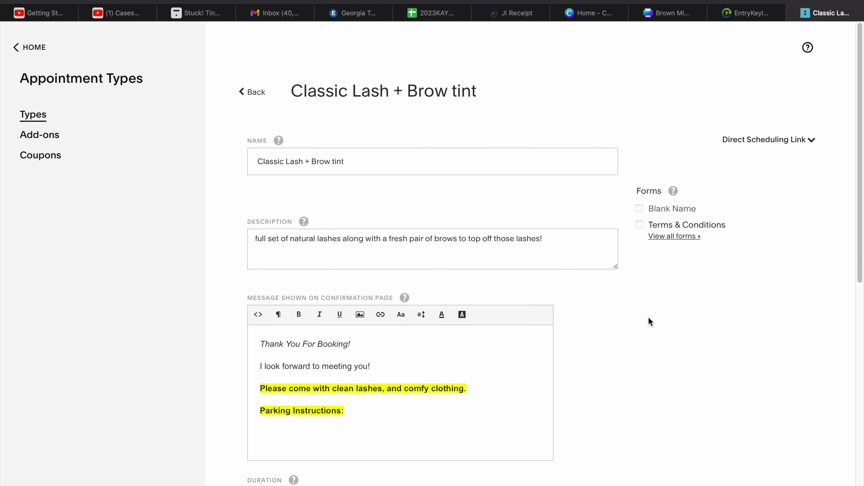
scroll(658, 292, "down", 15)
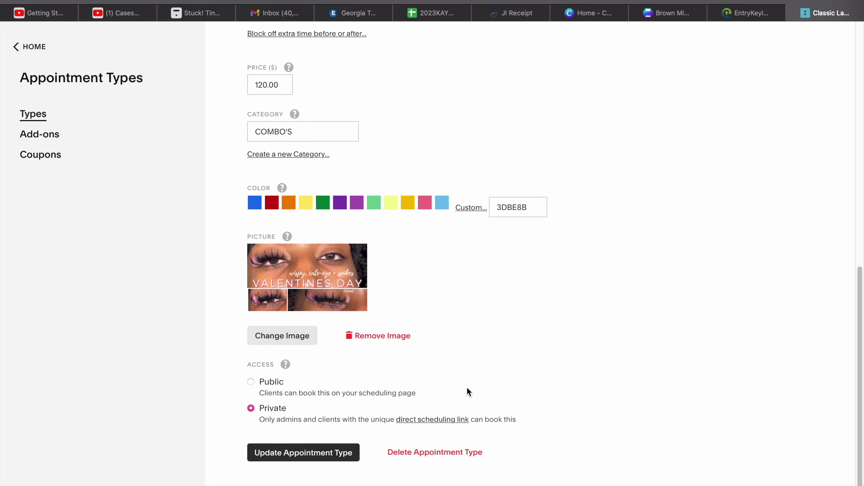
left_click(410, 457)
left_click(365, 413)
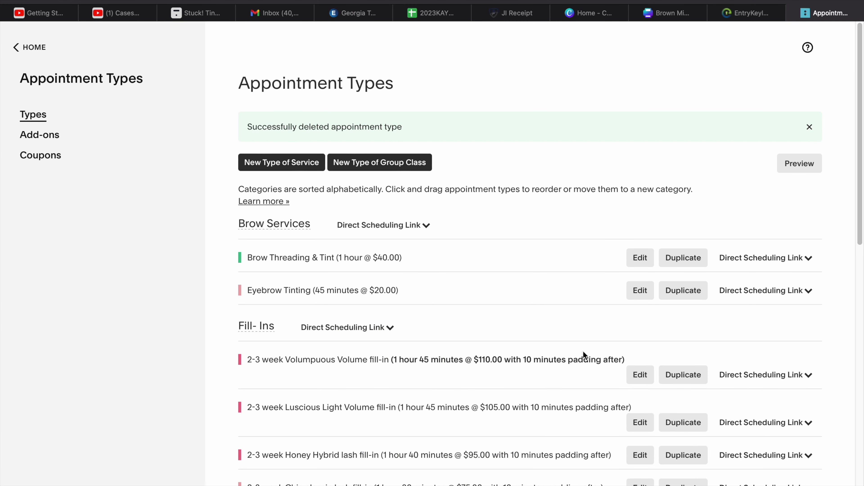
Step: Open the Customize Appearance settings and look over the appearance options, from the template to the font and colors
scroll(583, 351, "down", 3)
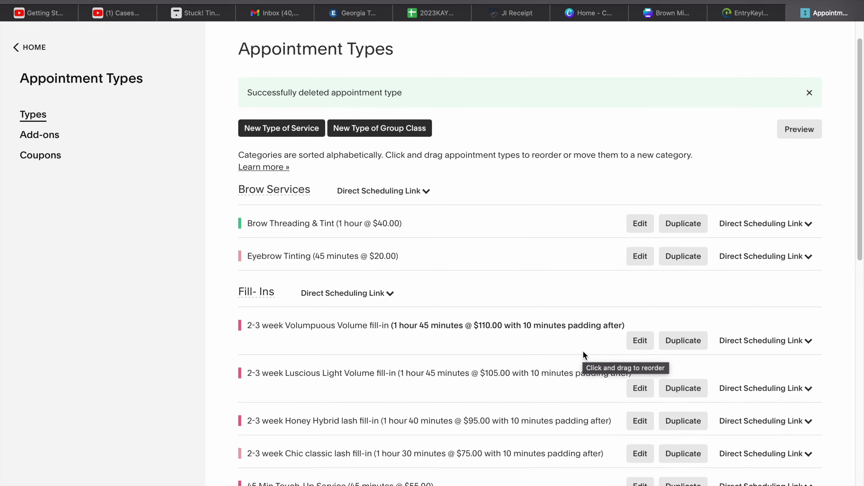
key("super+bracketleft")
scroll(112, 397, "down", 4)
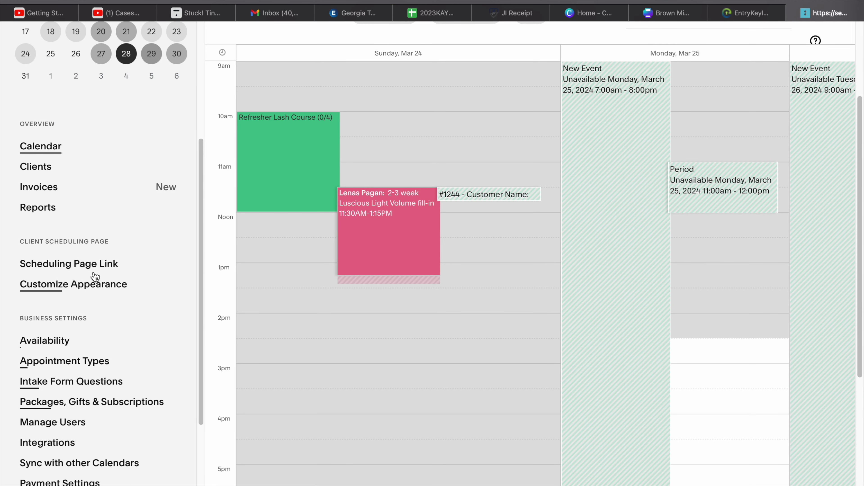
left_click(108, 281)
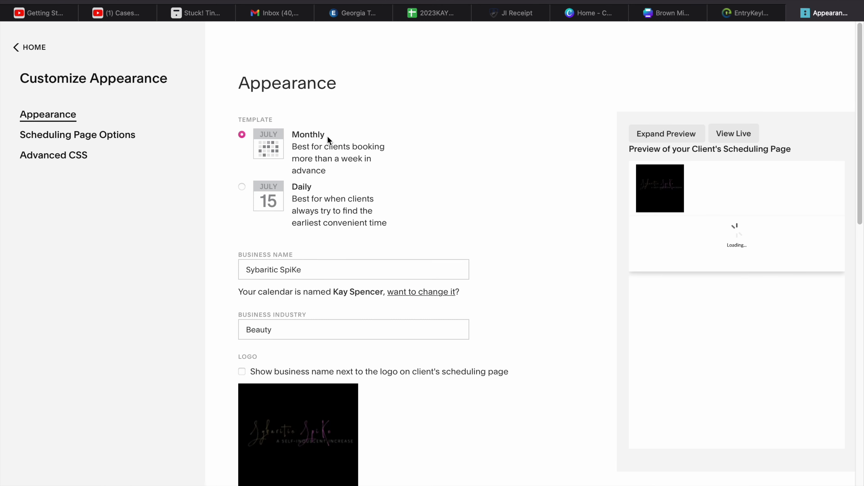
scroll(463, 200, "down", 15)
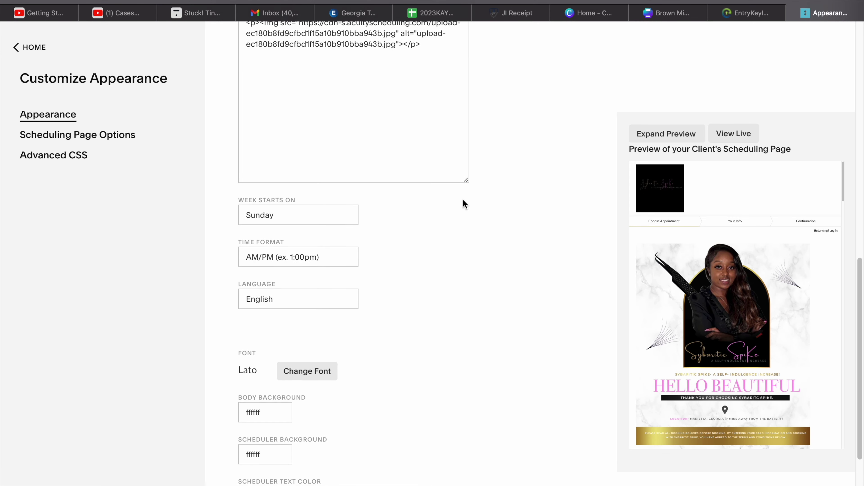
Step: Open the Scheduling Page Options and examine the settings for phone number, login, duration, prices, categories and spots left
left_click(133, 138)
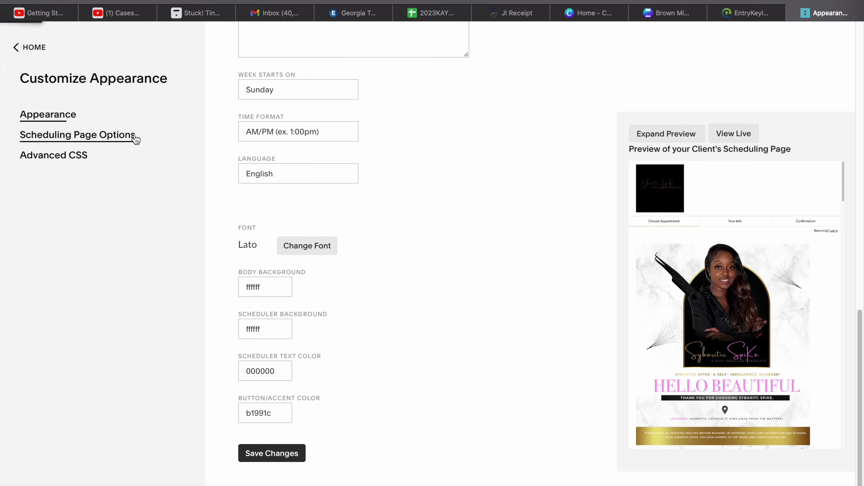
scroll(415, 202, "down", 1)
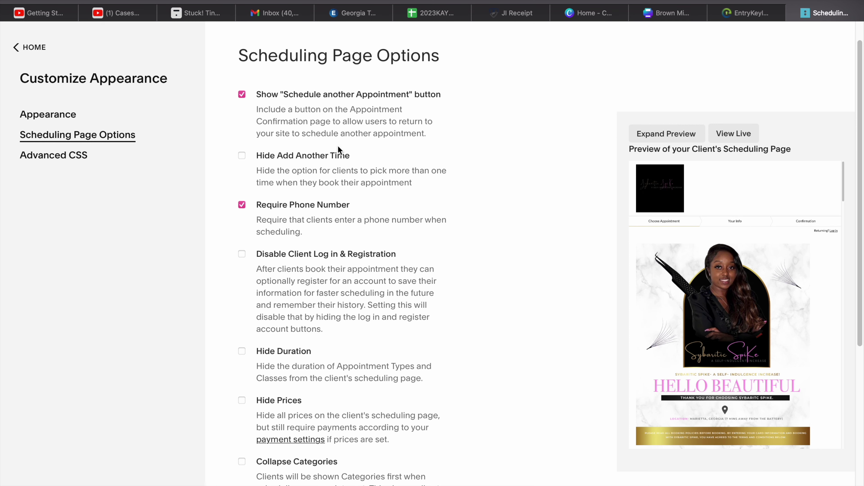
scroll(460, 172, "down", 2)
scroll(435, 162, "down", 1)
scroll(436, 162, "down", 6)
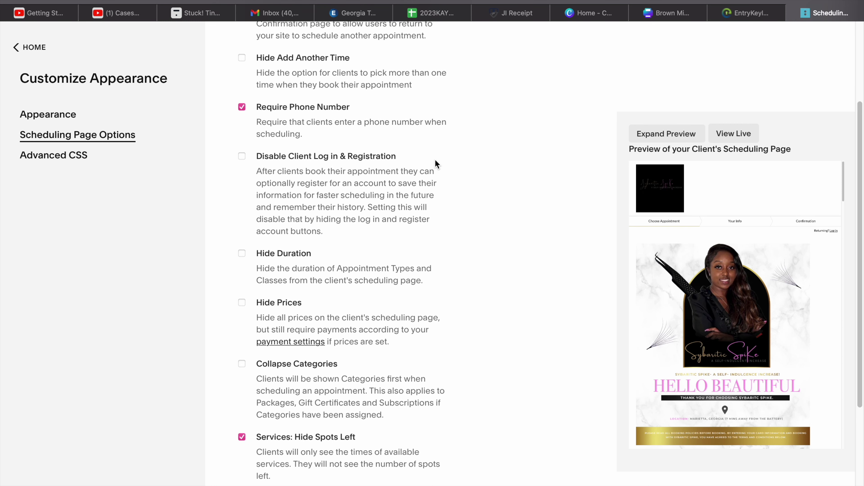
scroll(436, 160, "down", 2)
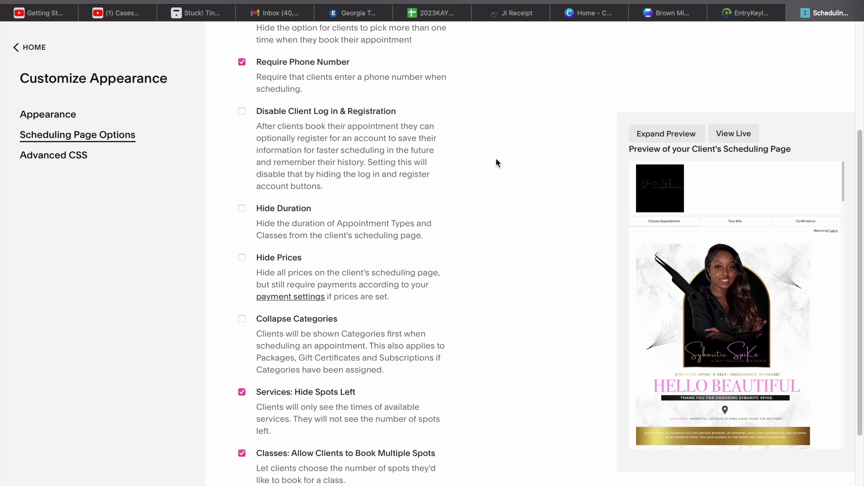
scroll(502, 159, "down", 5)
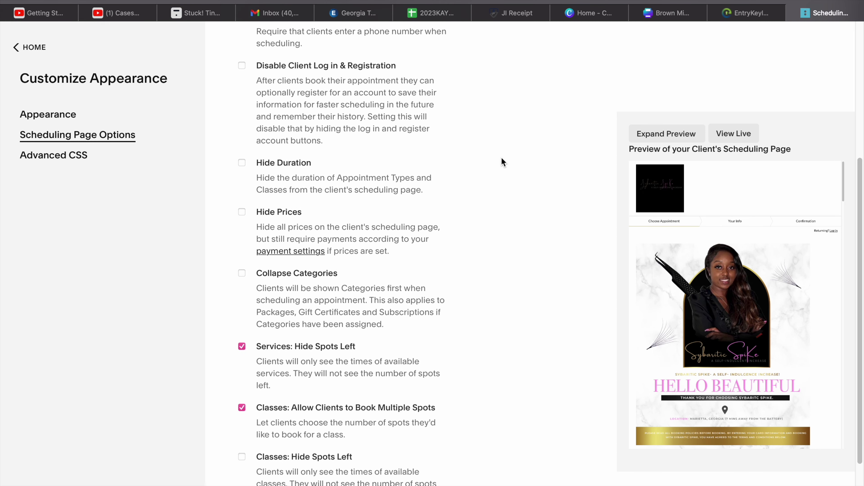
scroll(502, 162, "down", 4)
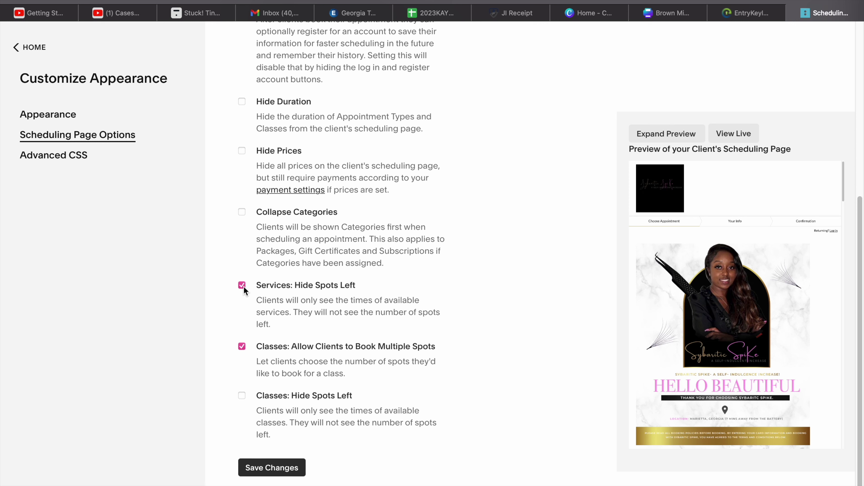
Step: Examine how the service categories and their appointment types are laid out in the preview of the client's scheduling page
scroll(661, 329, "down", 10)
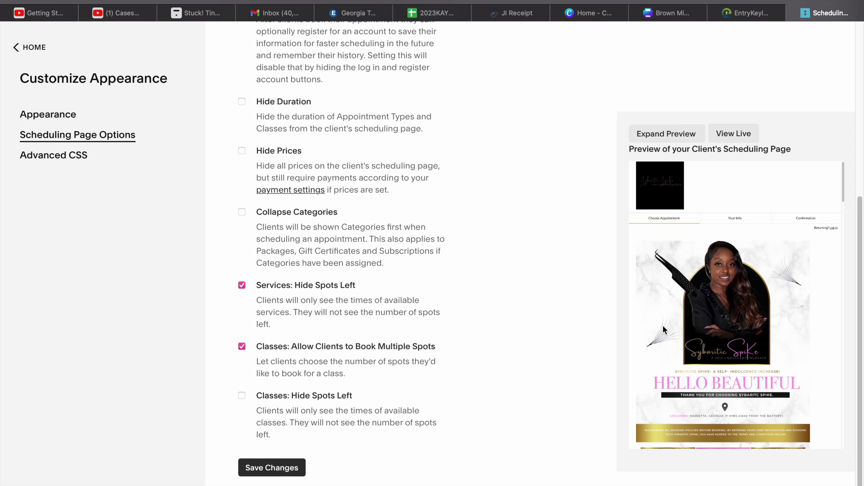
scroll(662, 326, "down", 15)
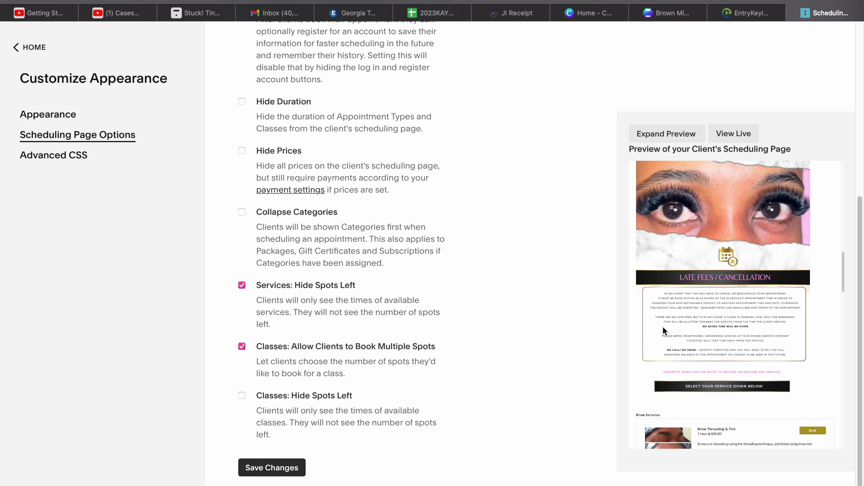
scroll(663, 326, "up", 2)
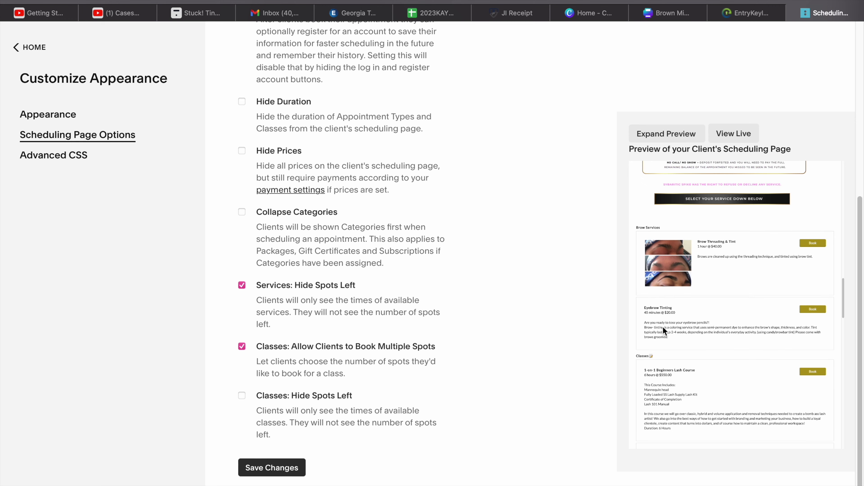
scroll(713, 305, "down", 3)
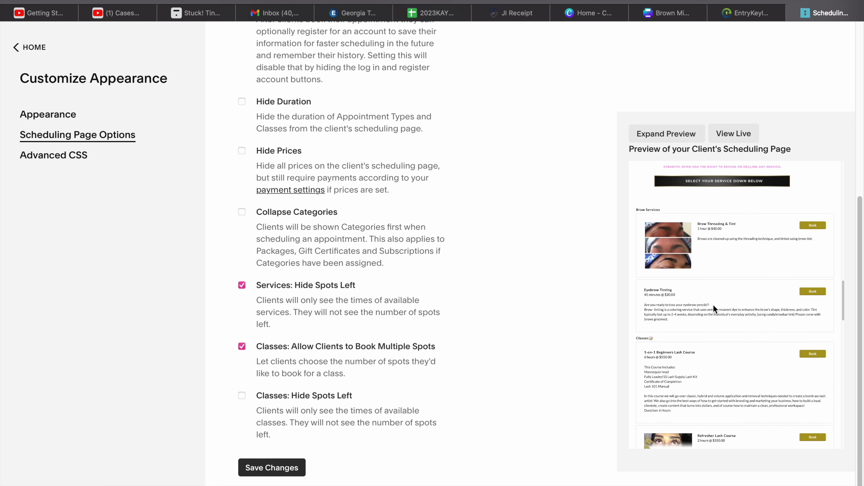
scroll(713, 304, "up", 2)
scroll(713, 305, "down", 3)
scroll(713, 305, "down", 4)
scroll(713, 305, "down", 6)
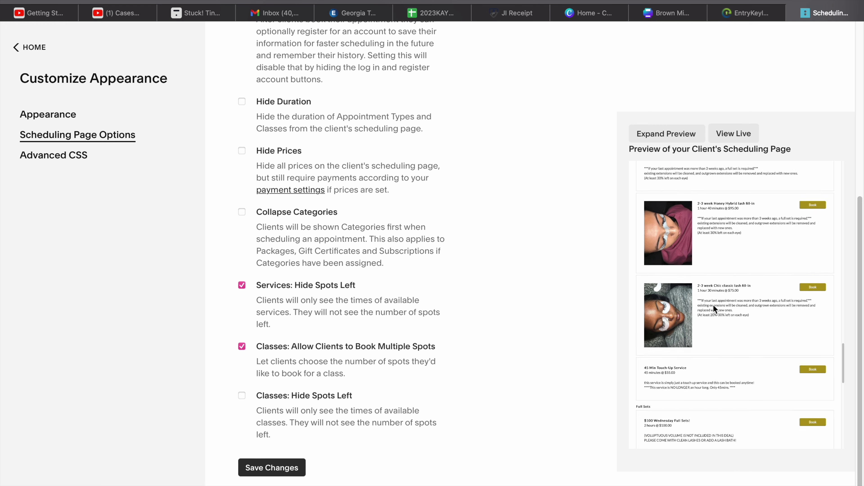
scroll(713, 305, "down", 10)
scroll(713, 305, "down", 3)
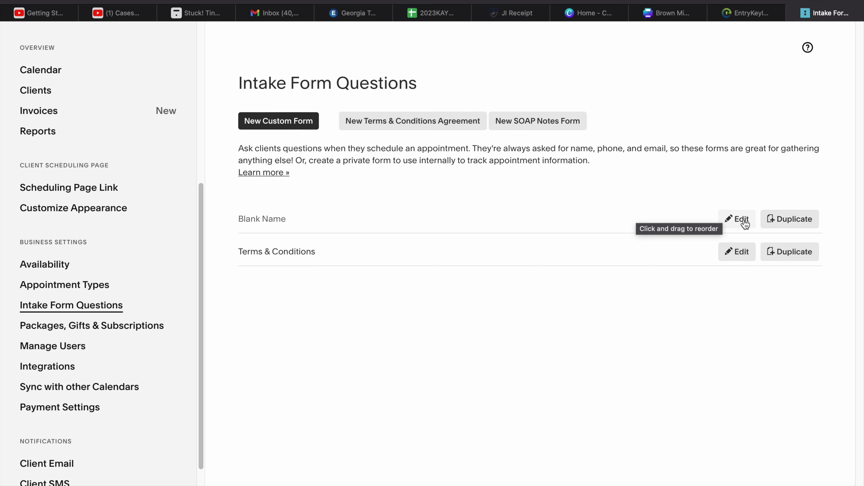
Step: Open the Blank Name intake form for editing and look over its existing question and form name
left_click(738, 219)
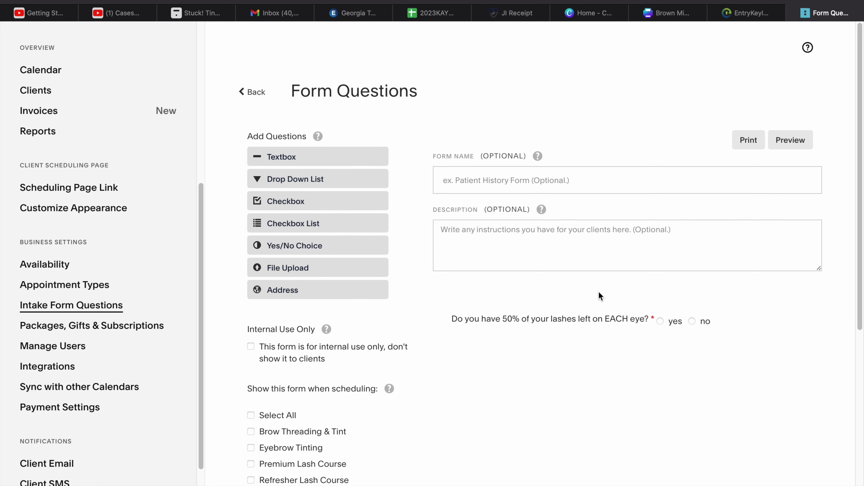
mouse_move(570, 325)
left_click(573, 177)
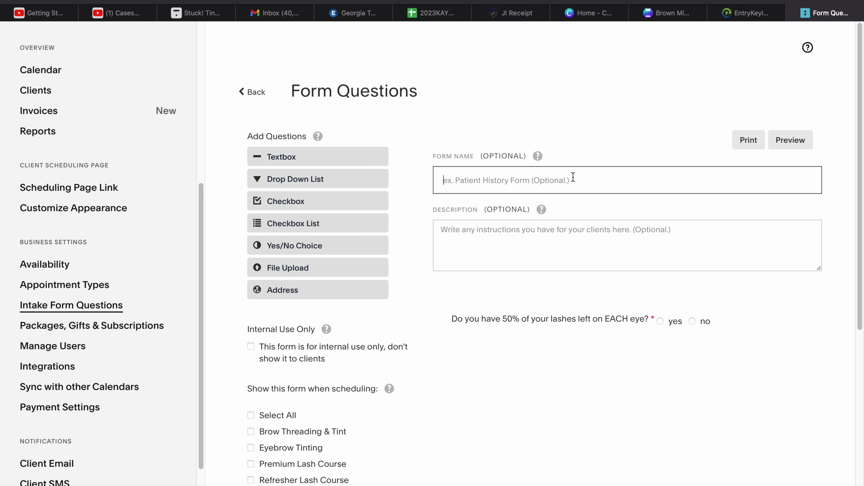
left_click(311, 156)
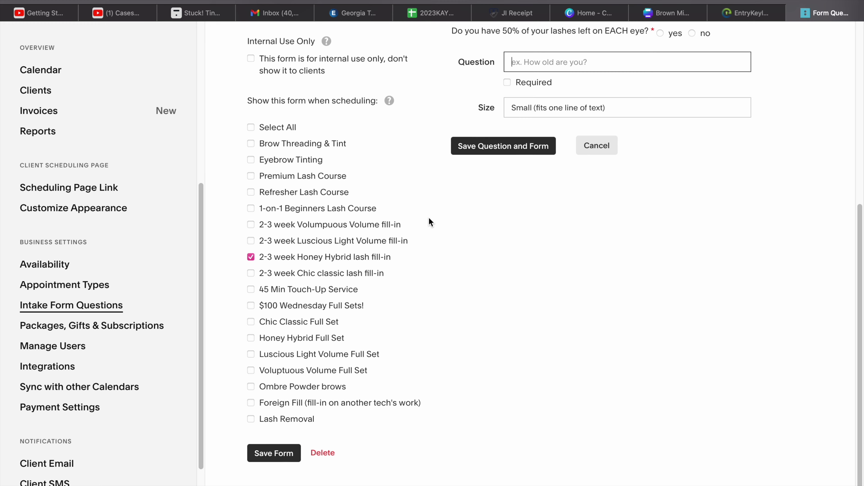
scroll(429, 217, "up", 5)
scroll(429, 221, "up", 1)
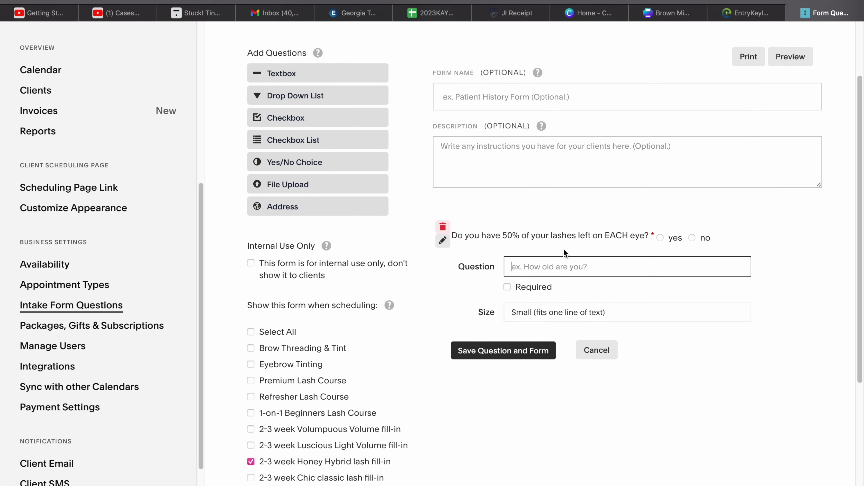
left_click(660, 237)
left_click(627, 264)
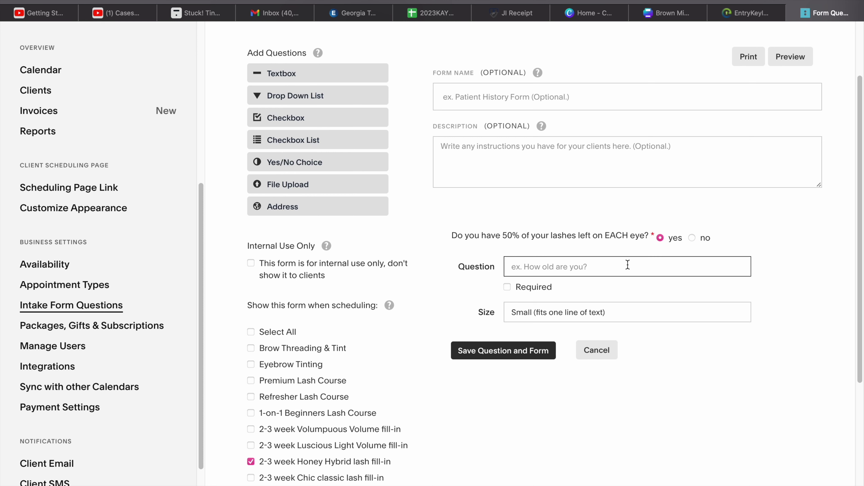
type("How old are you?")
left_click(508, 288)
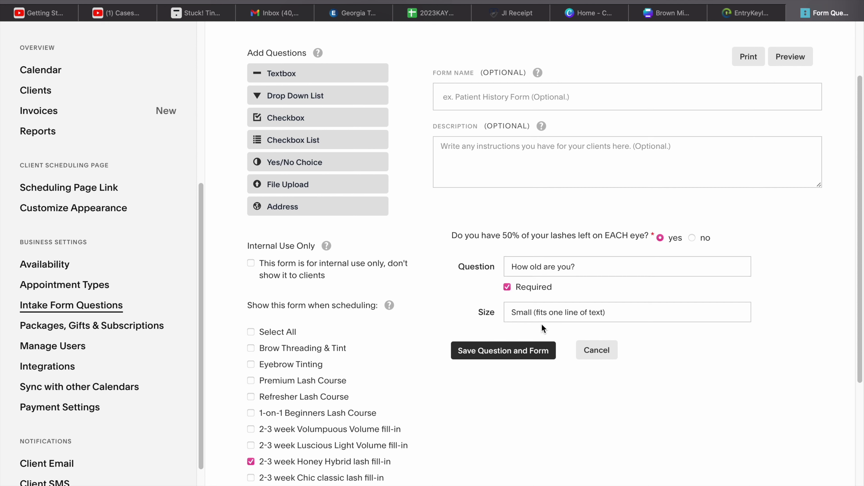
left_click(610, 354)
Step: Add a required file upload question reading "Please Upload a copy of your ID below", save it with the form and preview the form
left_click(290, 186)
scroll(499, 176, "up", 4)
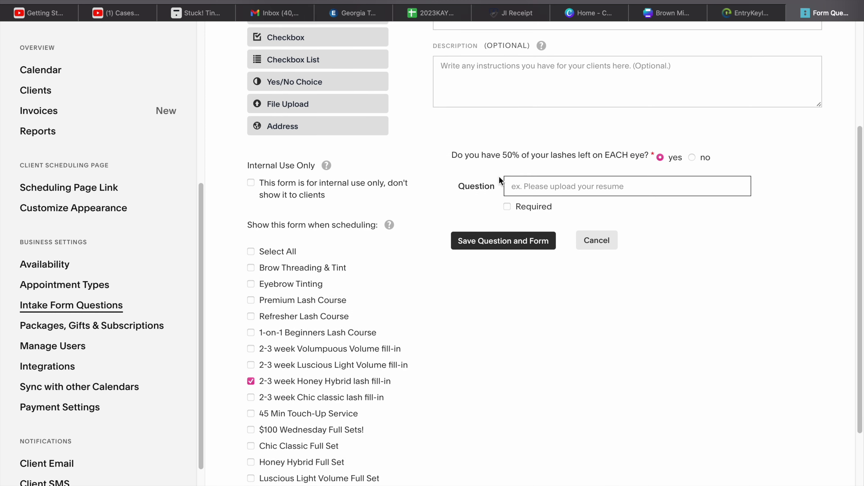
type("PLease")
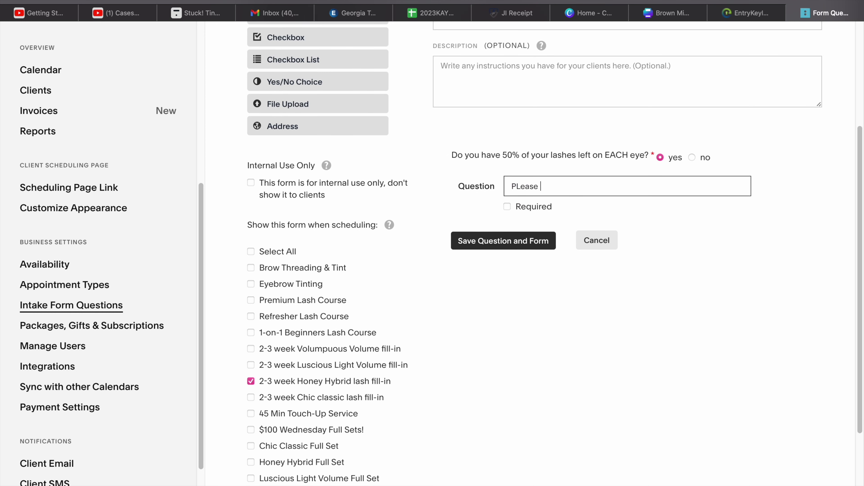
type(" Upload a copy of your ID below")
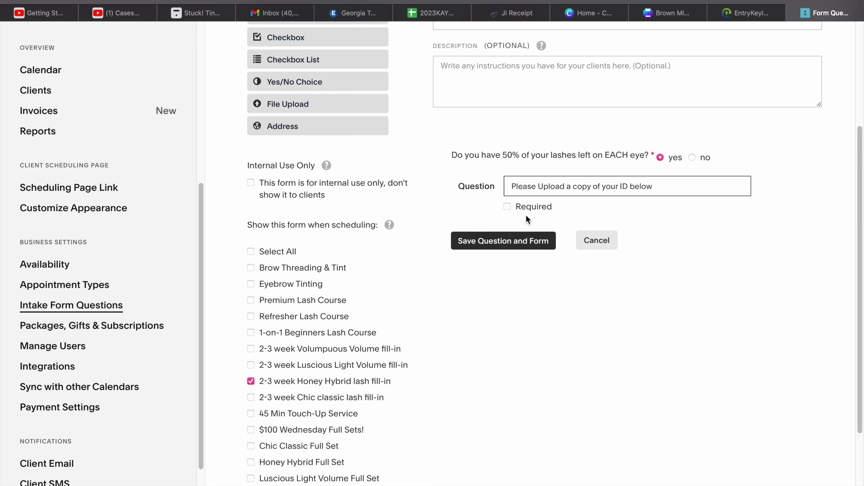
left_click(508, 207)
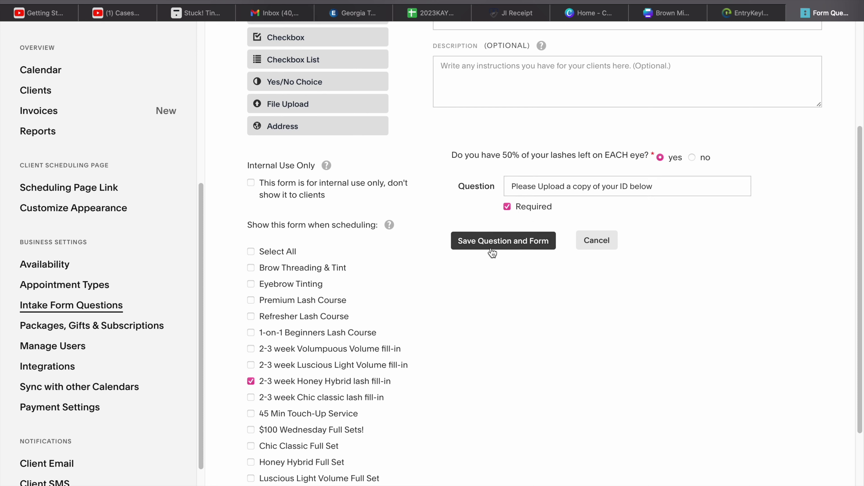
left_click(519, 242)
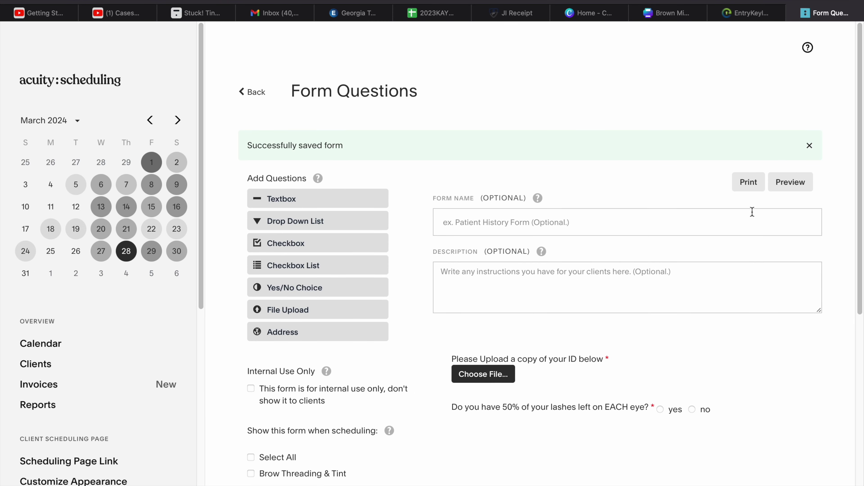
left_click(783, 184)
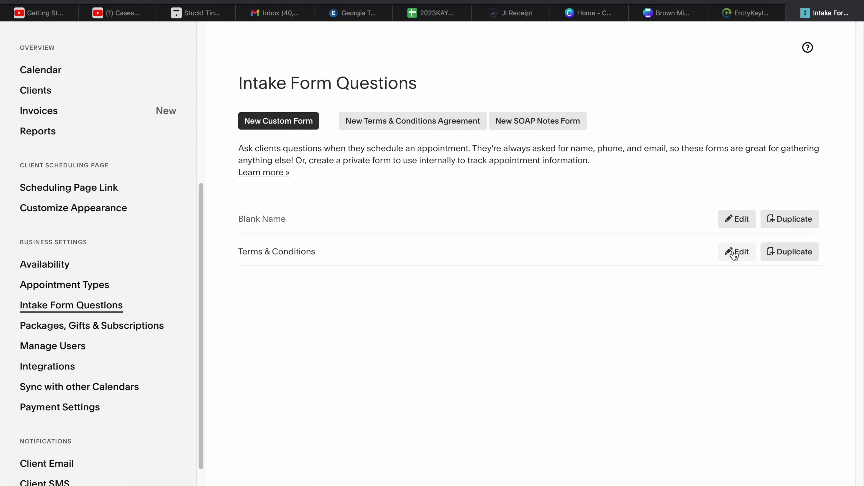
Step: Add a required checkbox question reading "Do you agree with the late policy?" to the Terms & Conditions form and save it
left_click(734, 254)
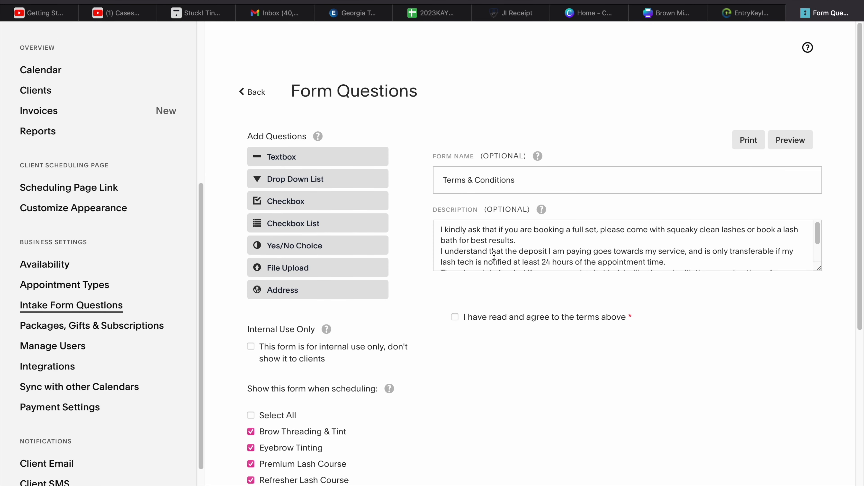
left_click(458, 176)
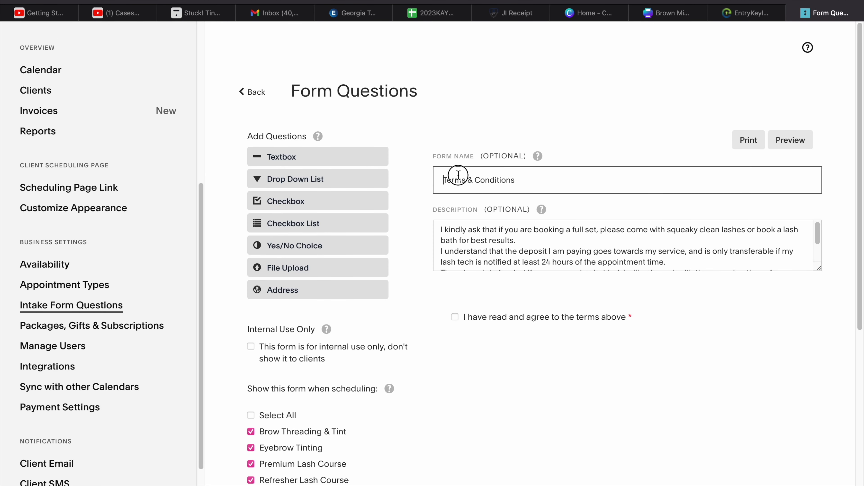
scroll(510, 251, "down", 3)
scroll(510, 252, "up", 3)
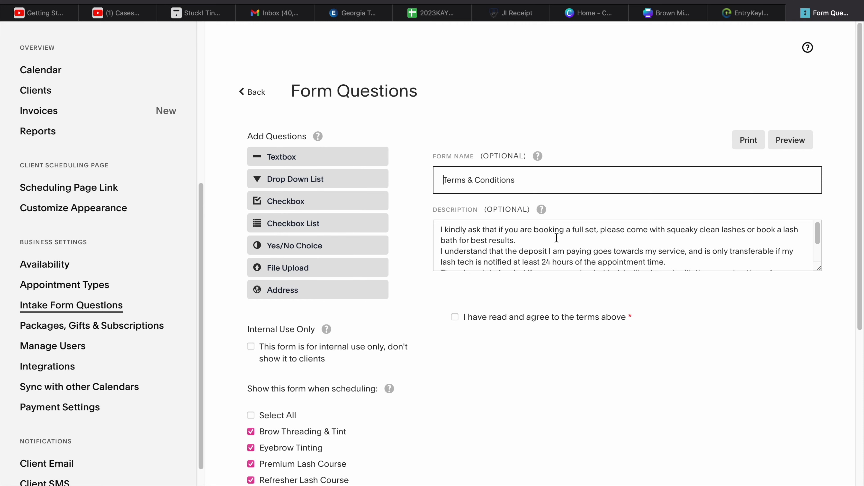
scroll(579, 247, "down", 3)
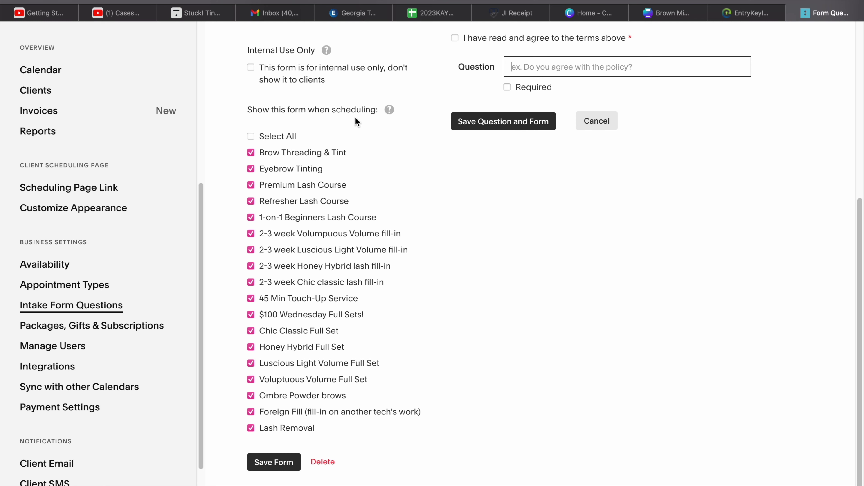
scroll(356, 122, "up", 2)
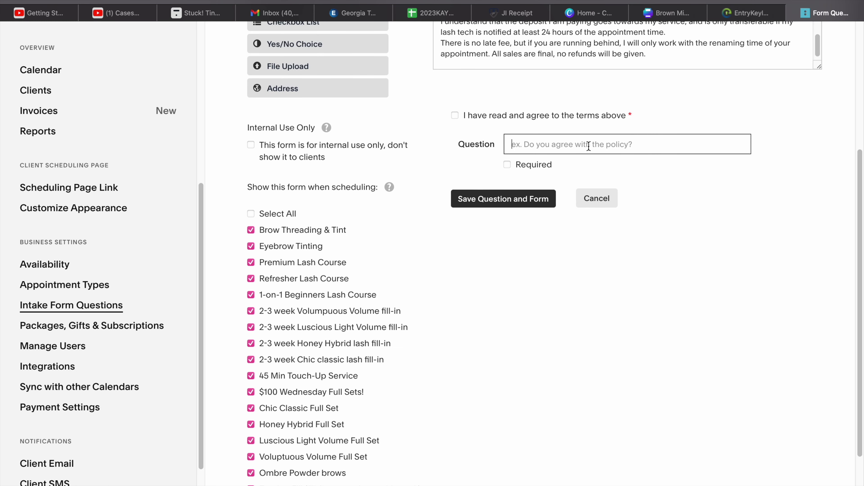
type("Di")
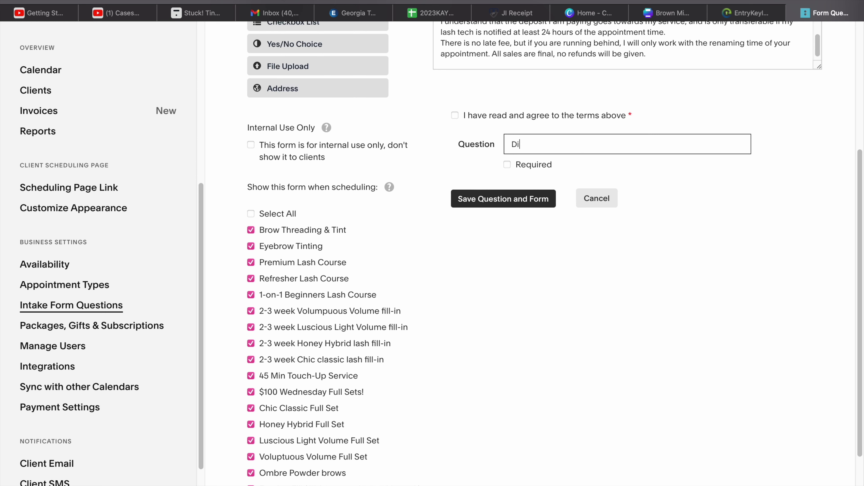
key("BackSpace")
type("o you agree with he late policy?")
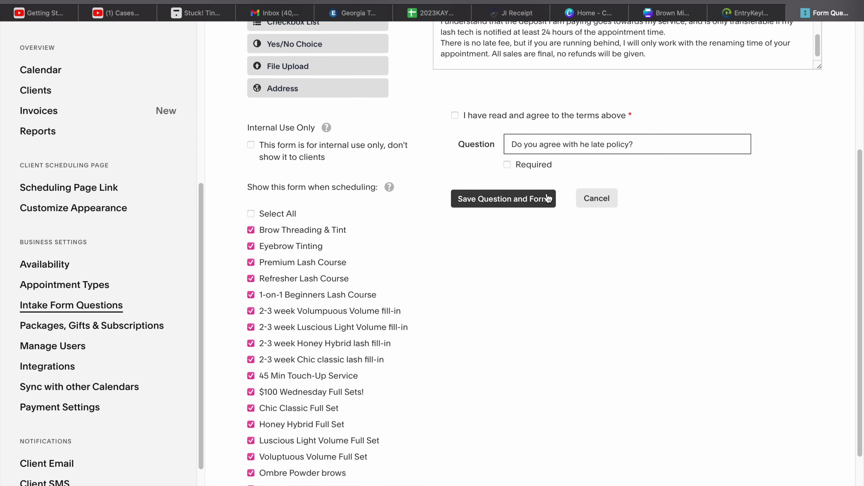
left_click(507, 165)
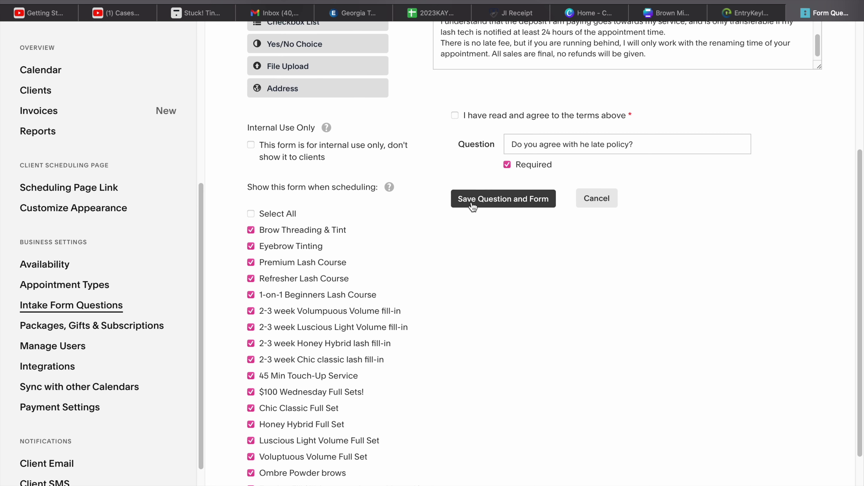
left_click(582, 144)
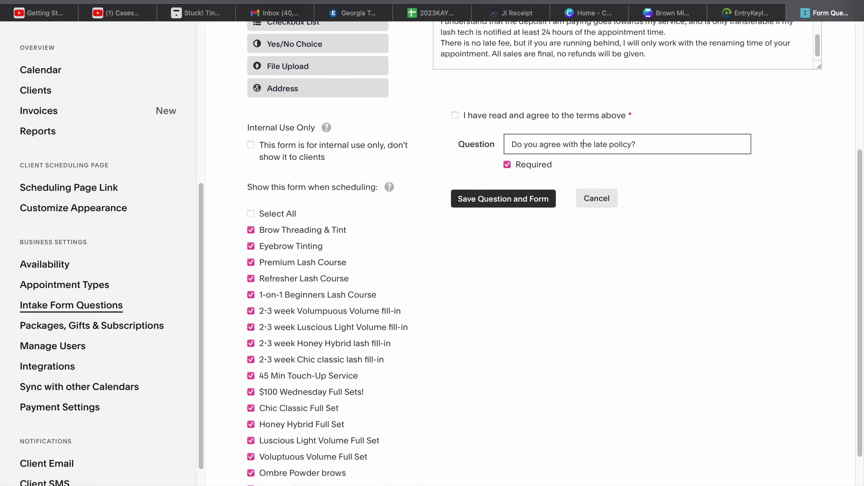
left_click(511, 199)
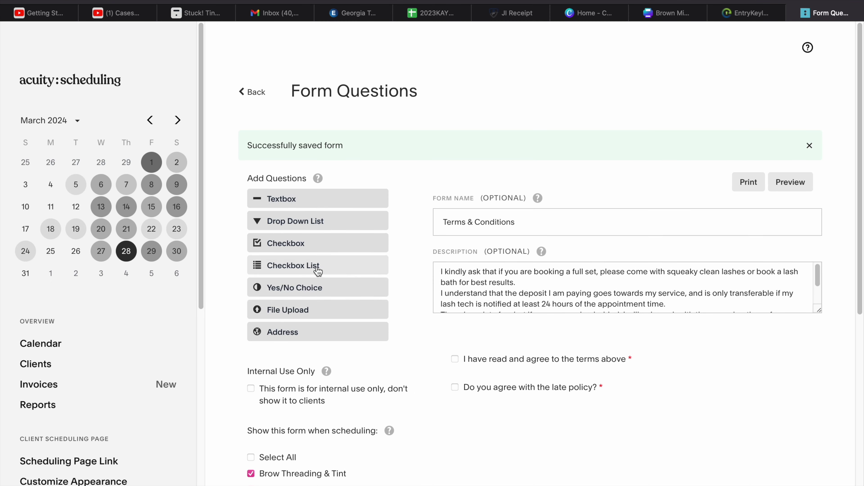
Step: Look at the options for an address question and preview the client's scheduling page down to the service categories
left_click(315, 332)
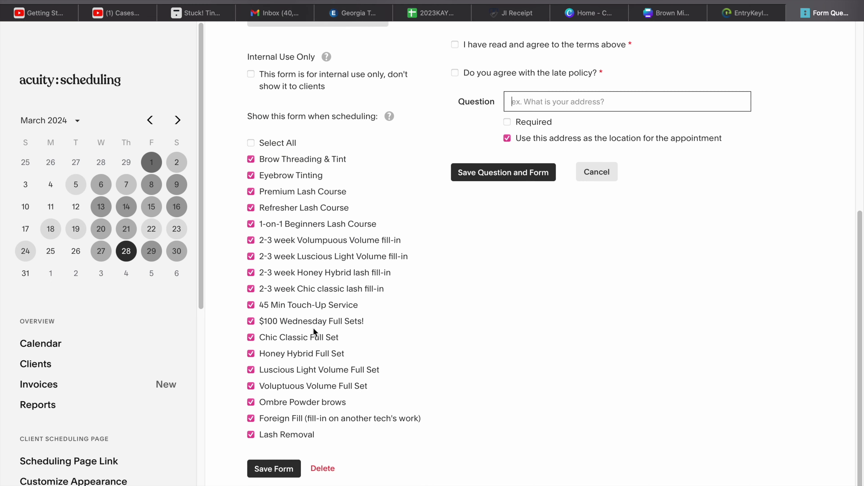
scroll(584, 134, "up", 7)
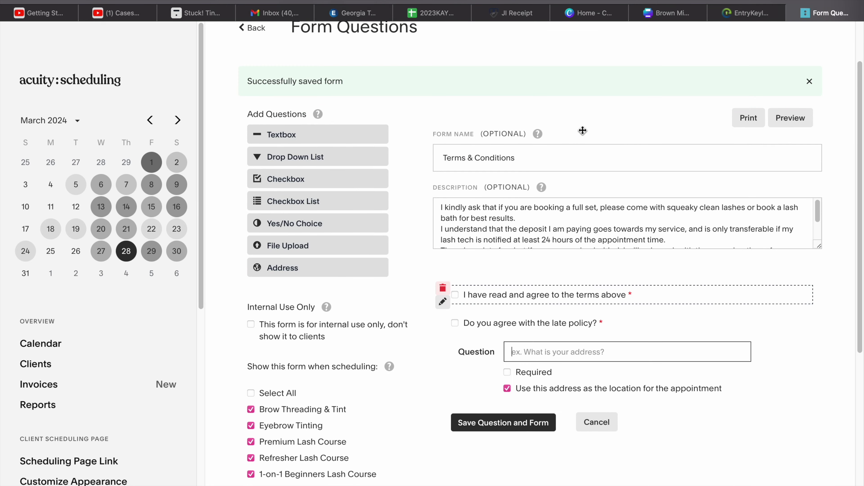
scroll(110, 329, "down", 7)
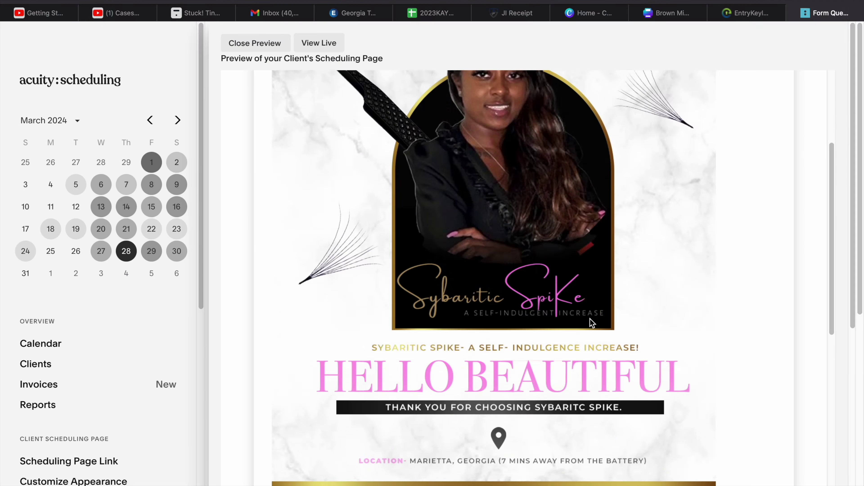
scroll(591, 323, "down", 8)
scroll(589, 318, "down", 20)
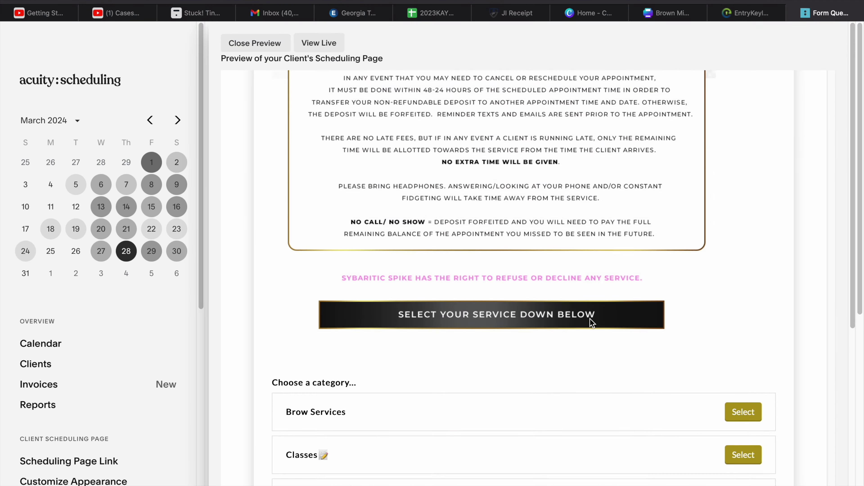
scroll(592, 323, "down", 8)
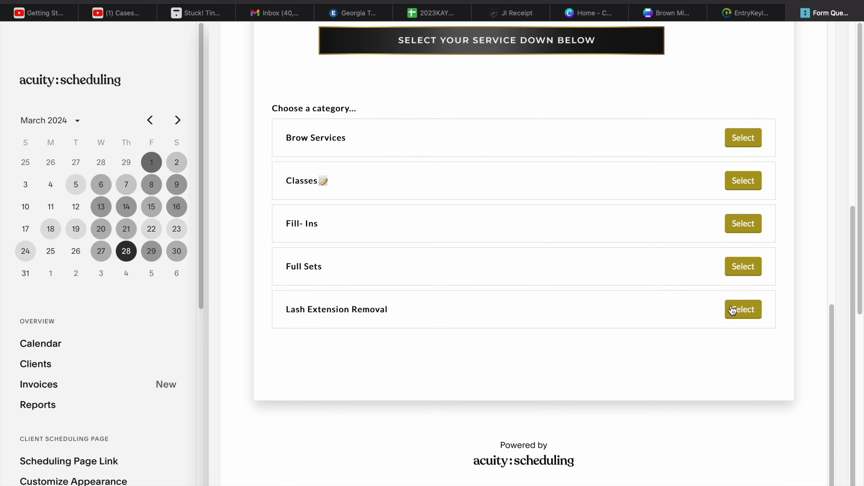
Step: In the preview, choose the Chic Classic Full Set from Full Sets and continue with Monday, April 1 at 2:30 PM
left_click(737, 271)
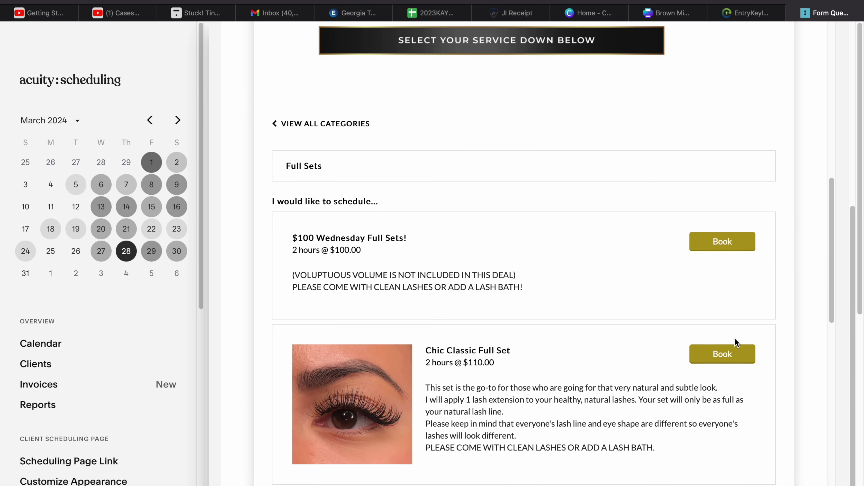
scroll(711, 351, "down", 3)
left_click(729, 252)
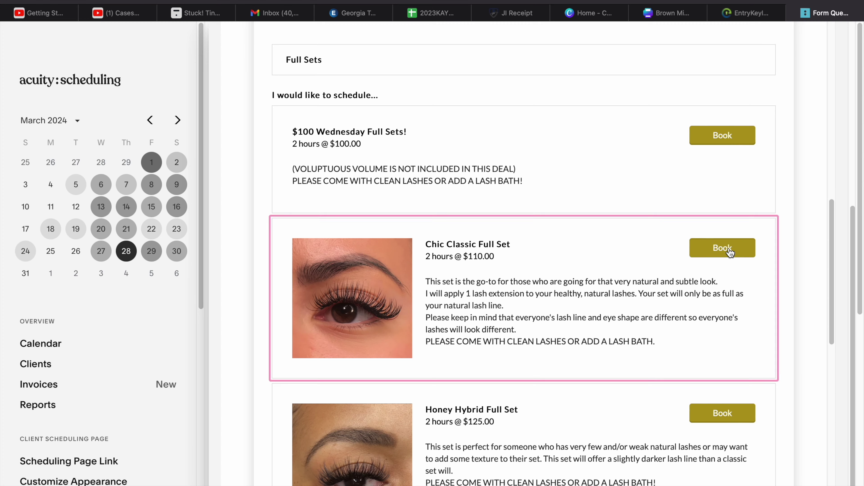
scroll(662, 282, "down", 3)
scroll(658, 281, "down", 9)
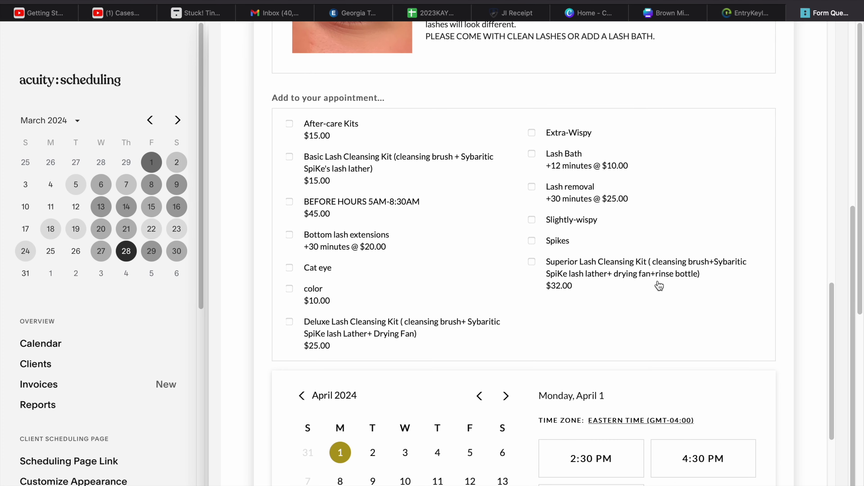
left_click(607, 271)
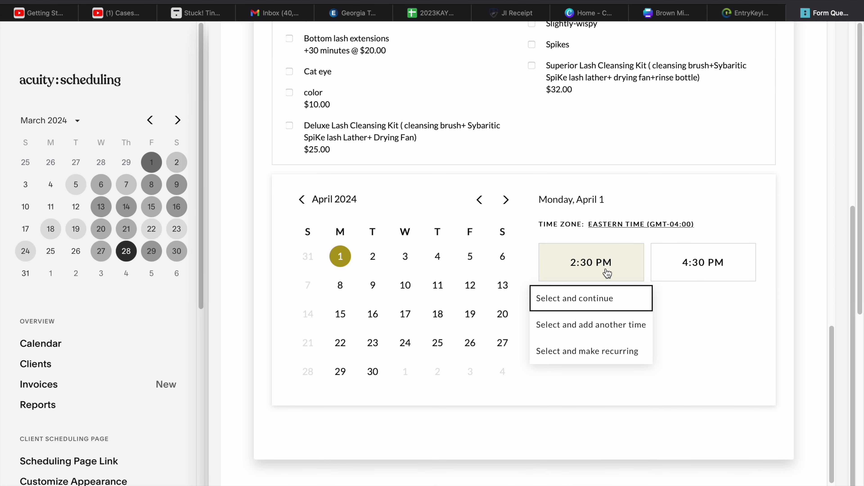
left_click(592, 298)
Step: Review the Terms & Conditions on the client's booking form and agree to the terms
scroll(593, 302, "down", 3)
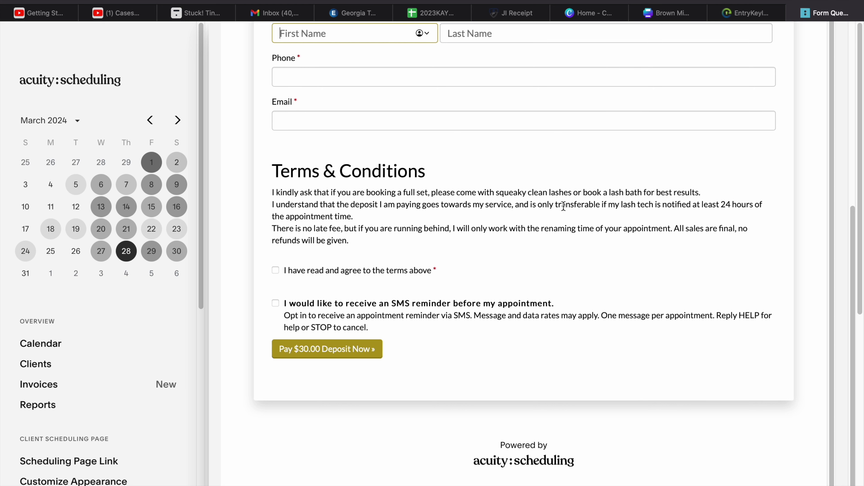
scroll(508, 228, "up", 2)
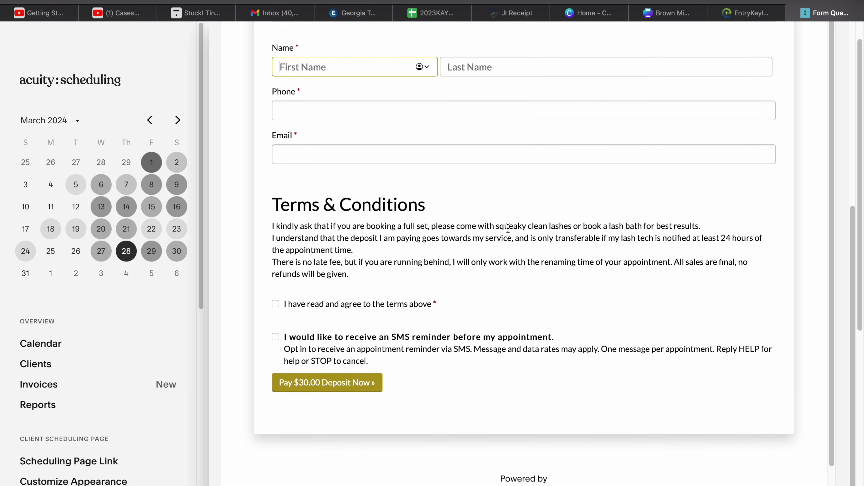
scroll(508, 231, "up", 2)
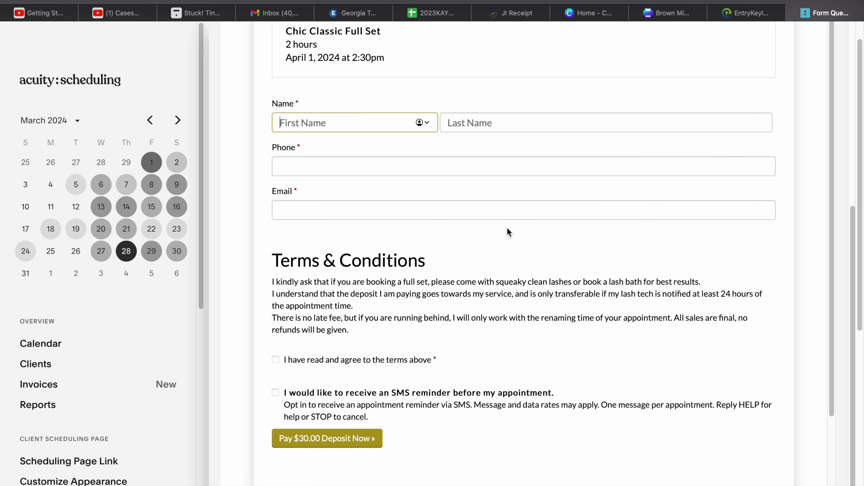
scroll(508, 232, "down", 2)
scroll(507, 228, "down", 2)
left_click(276, 286)
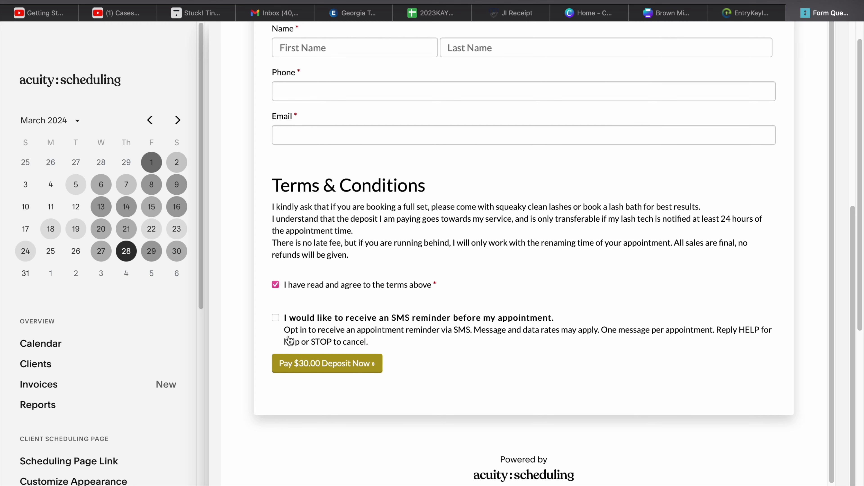
Step: Opt in to the SMS appointment reminder on the client's booking form
left_click(276, 318)
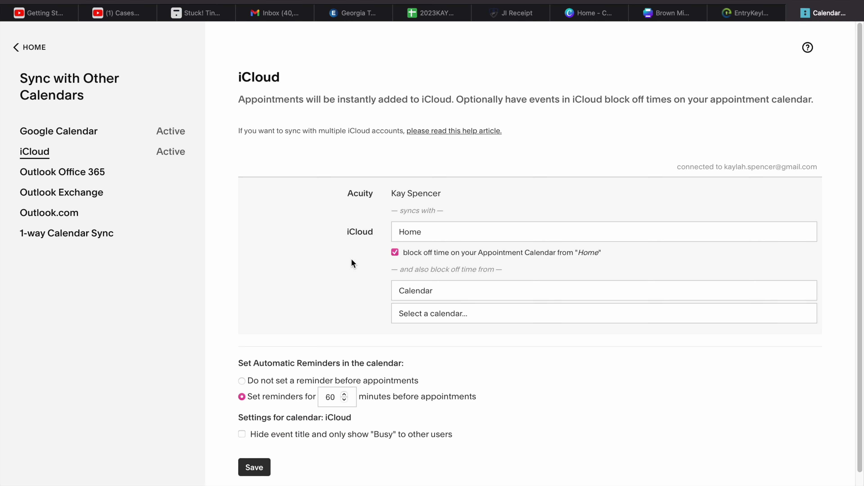
Step: Review the iCloud calendar sync settings, including the blocked-off calendars and automatic reminders
triple_click(363, 232)
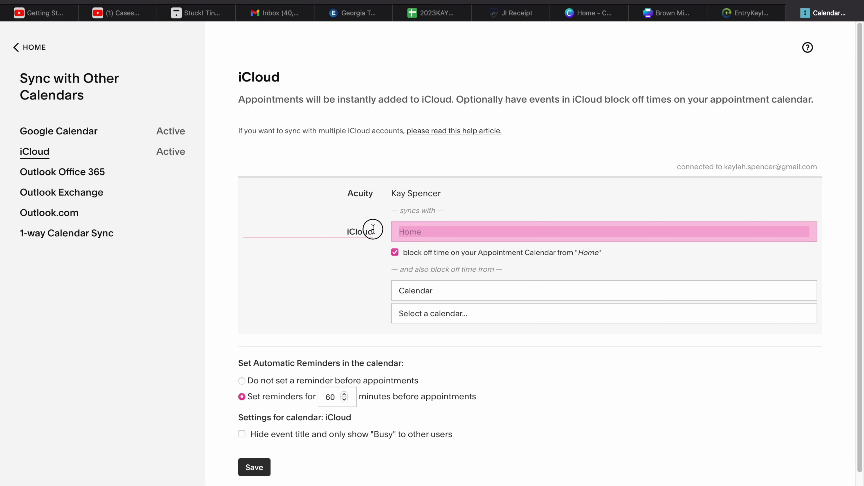
left_click(364, 250)
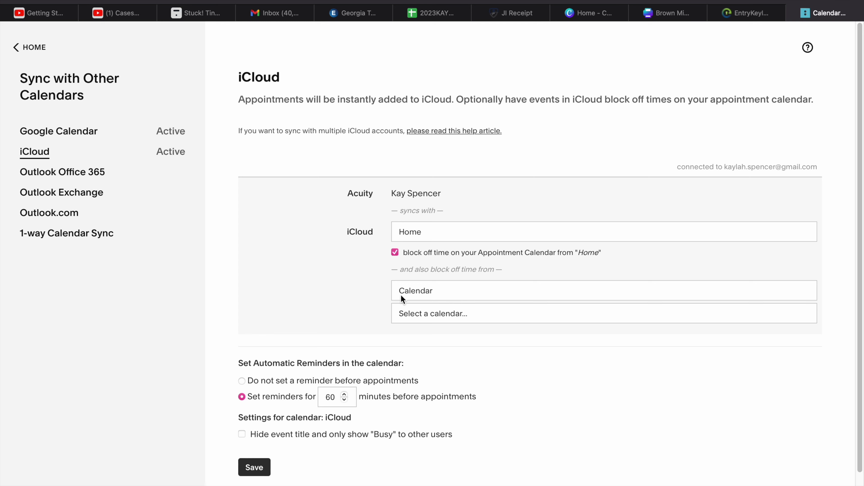
scroll(360, 308, "down", 3)
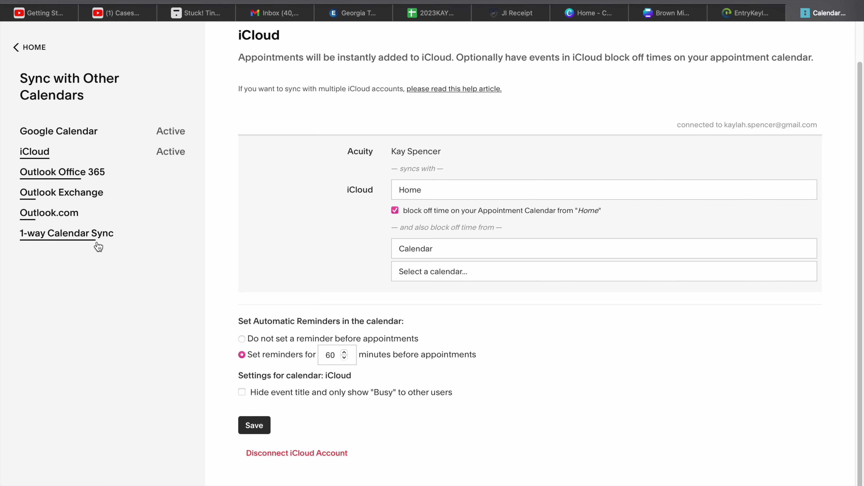
Step: Open the payment settings and review the payment processors and the payment-at-booking options
left_click(34, 47)
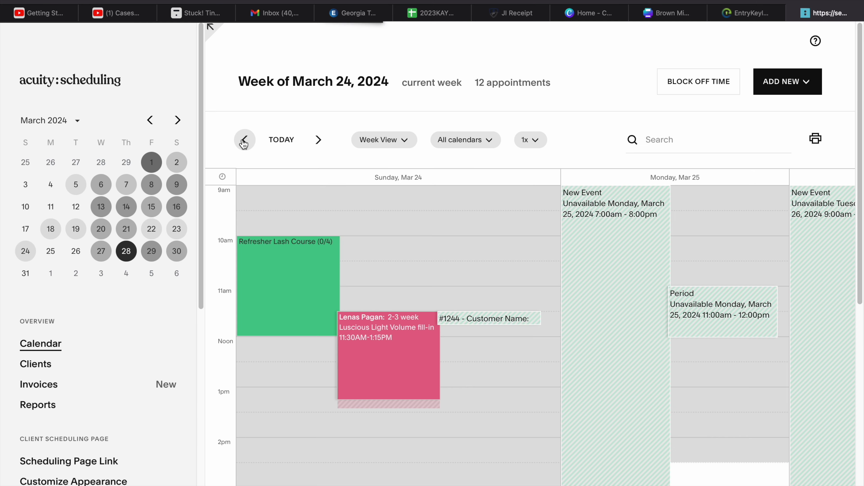
scroll(152, 395, "down", 5)
scroll(151, 395, "down", 3)
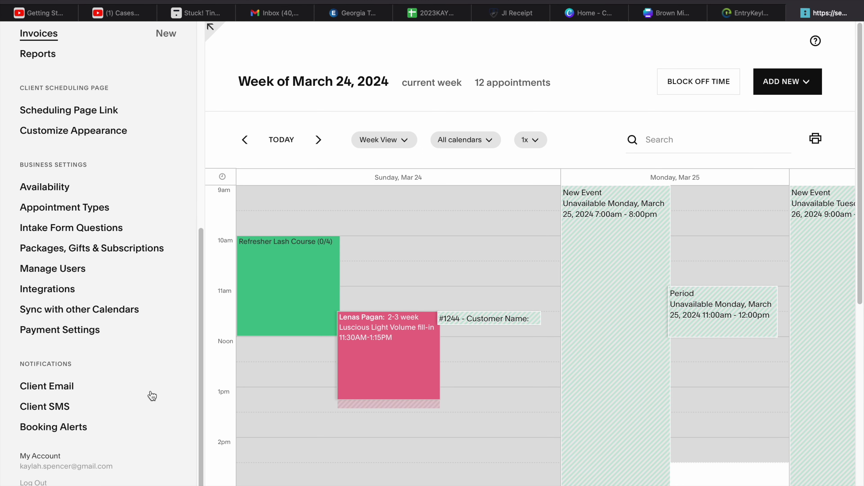
left_click(96, 336)
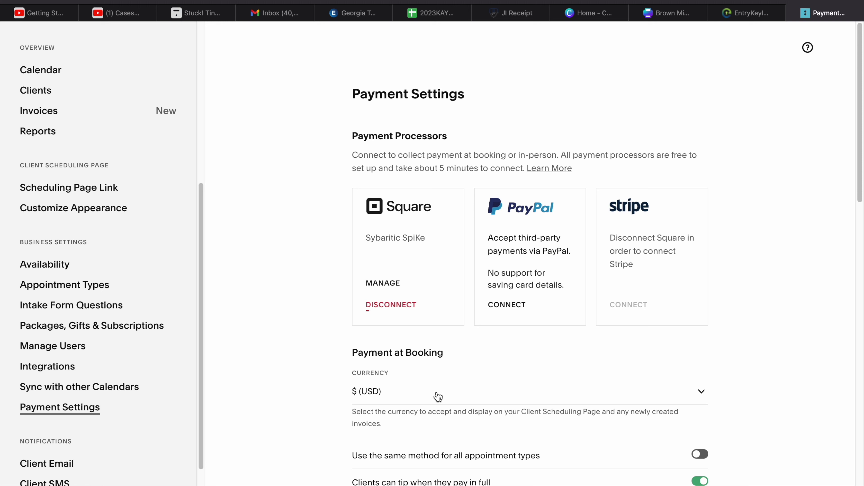
scroll(762, 345, "down", 6)
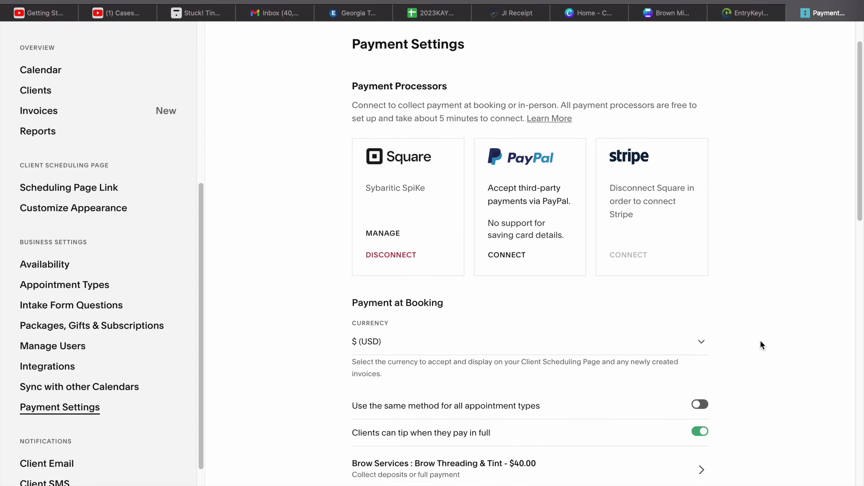
scroll(762, 345, "down", 3)
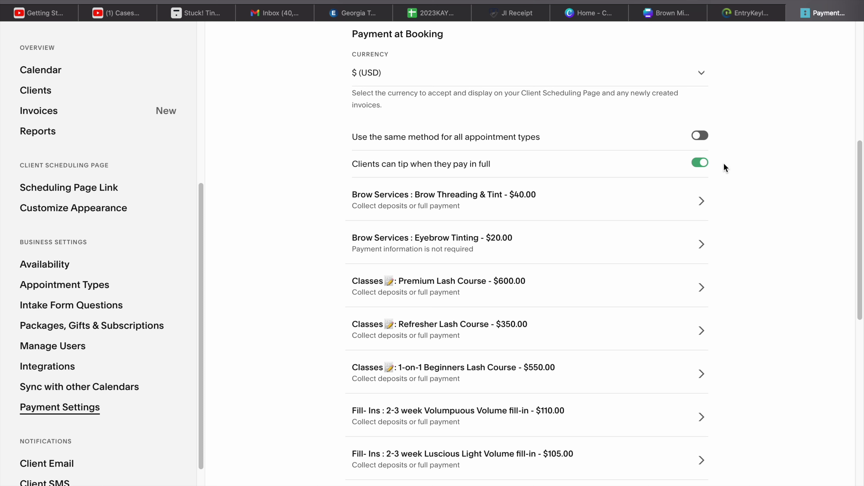
scroll(746, 162, "down", 2)
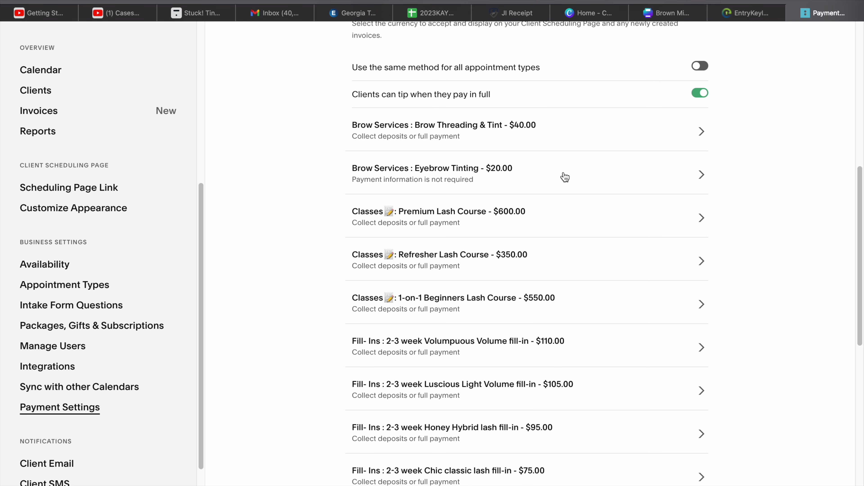
Step: Examine the payment options for Eyebrow Tinting and the payment types available for the 1-on-1 Beginners Lash Course
left_click(512, 182)
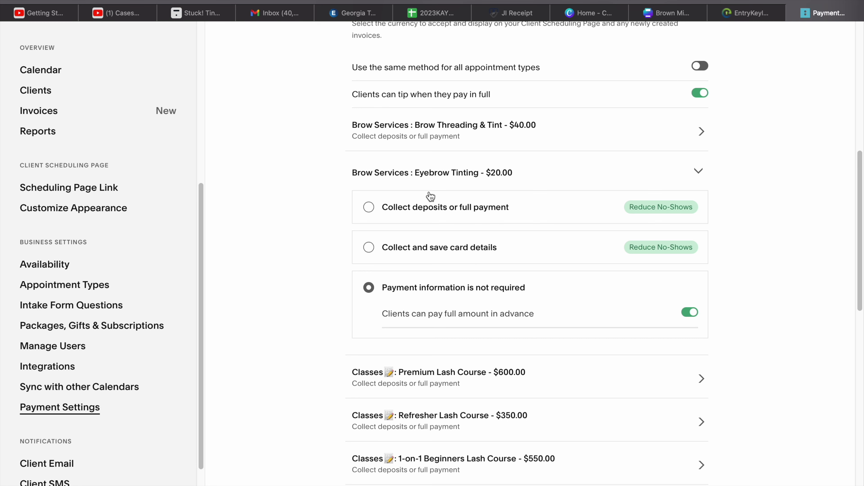
left_click(433, 184)
scroll(540, 335, "down", 5)
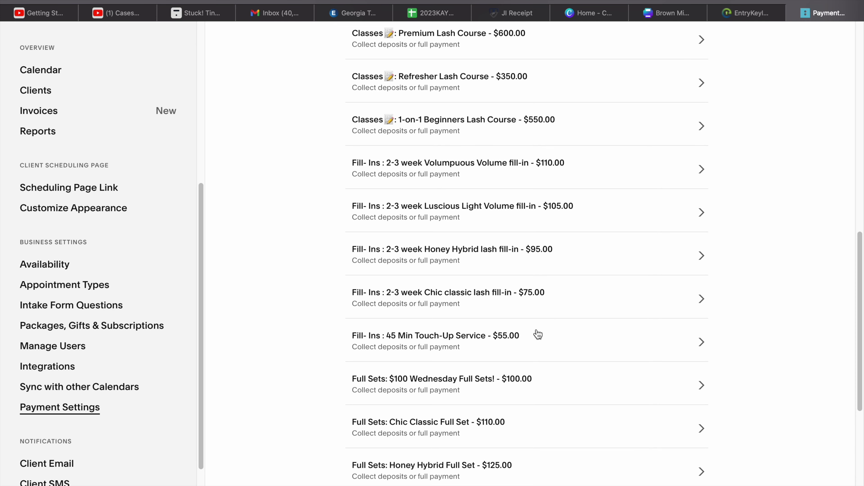
left_click(586, 129)
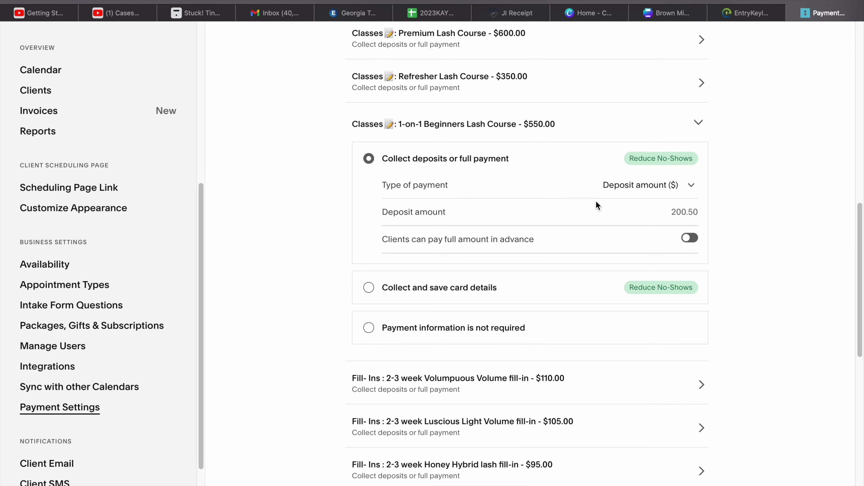
left_click(662, 192)
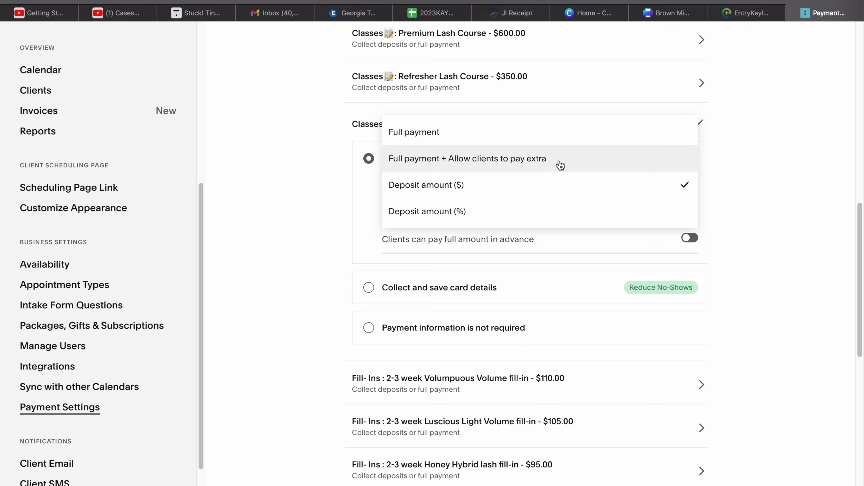
left_click(726, 178)
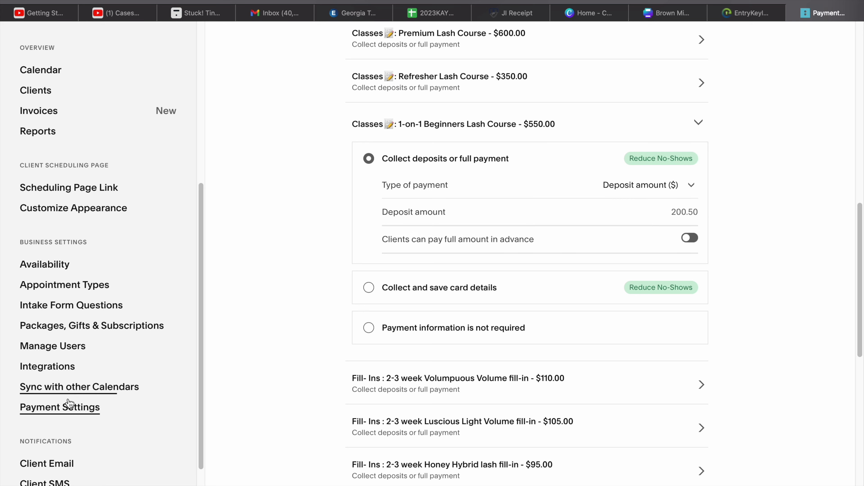
scroll(239, 342, "up", 13)
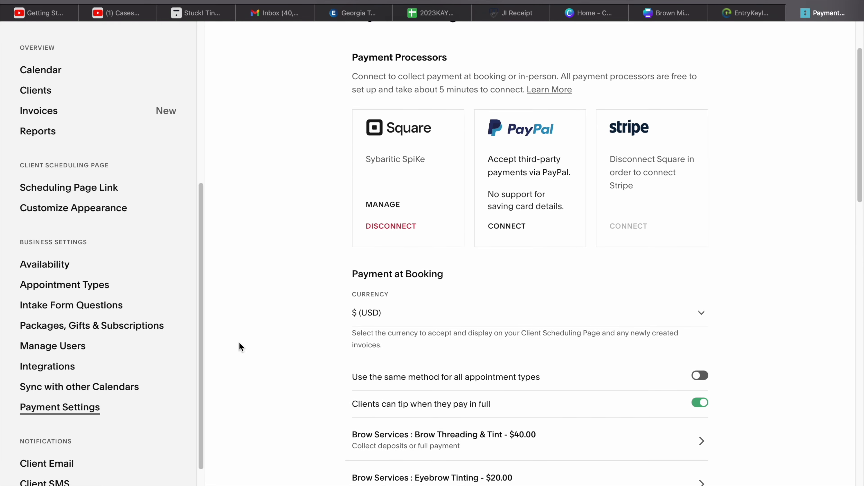
scroll(239, 341, "down", 18)
scroll(240, 343, "down", 9)
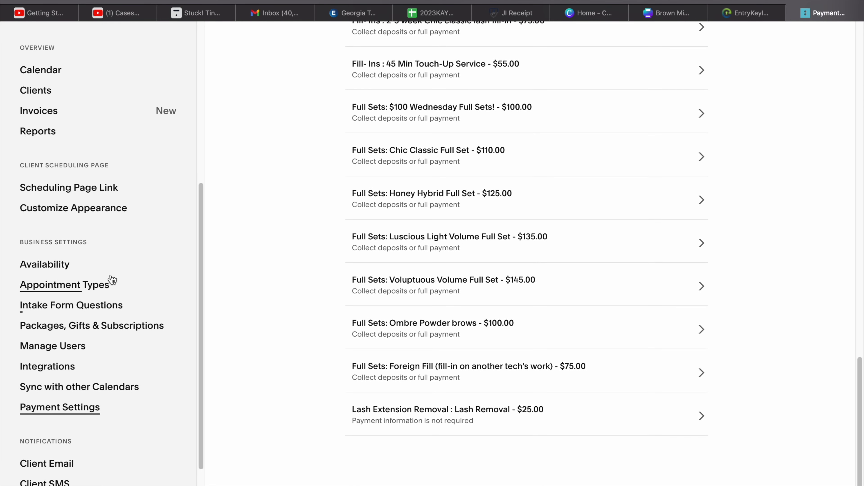
Step: Open the client email settings and review the Initial Confirmation template's subject, body and assigned appointment types
scroll(75, 373, "down", 4)
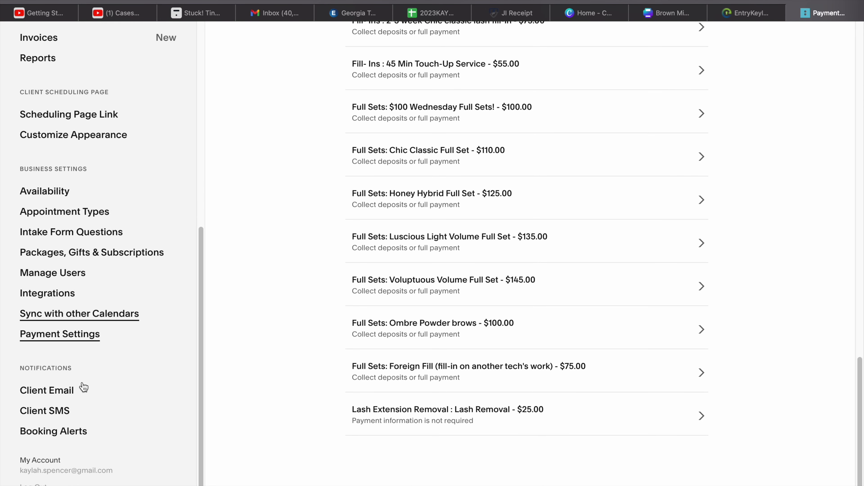
left_click(58, 389)
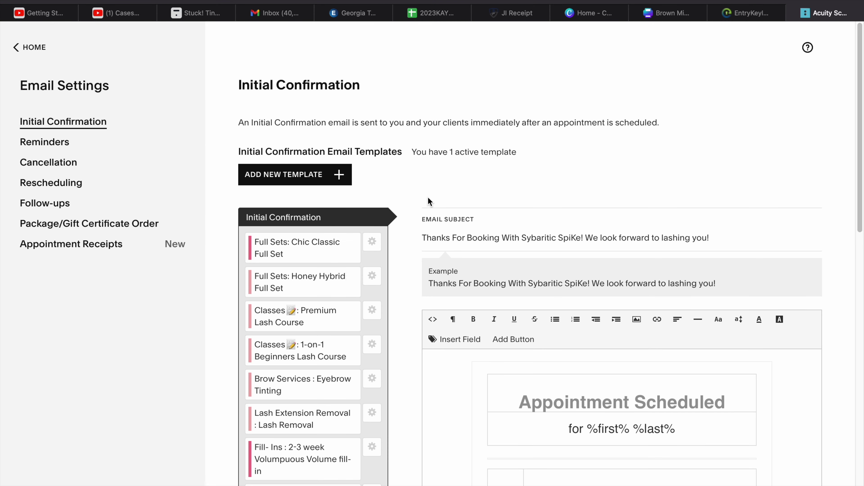
scroll(428, 200, "down", 6)
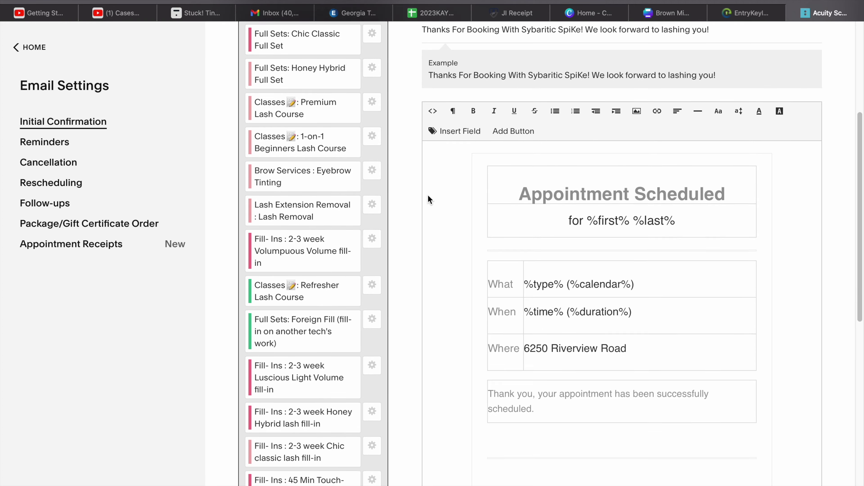
scroll(427, 195, "up", 3)
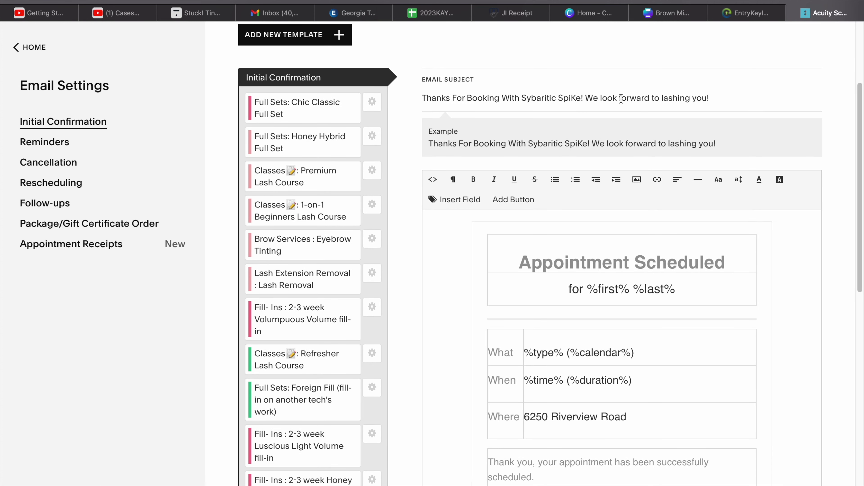
scroll(429, 258, "down", 2)
scroll(430, 258, "up", 3)
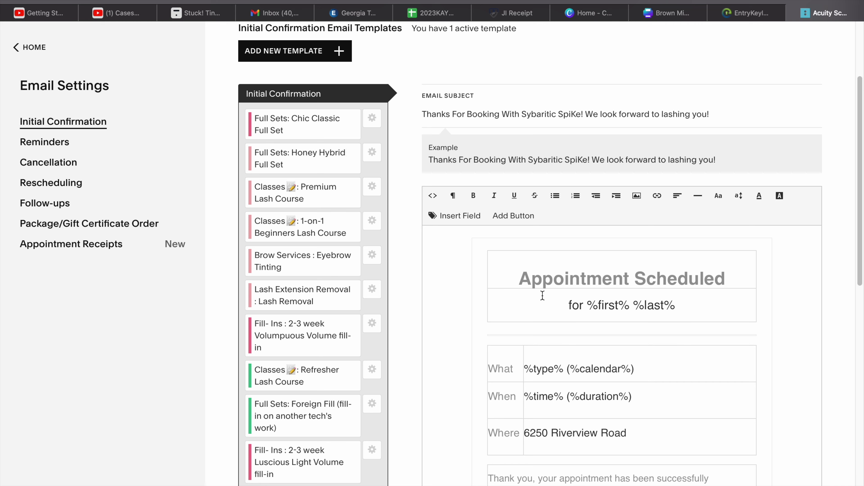
scroll(467, 311, "down", 1)
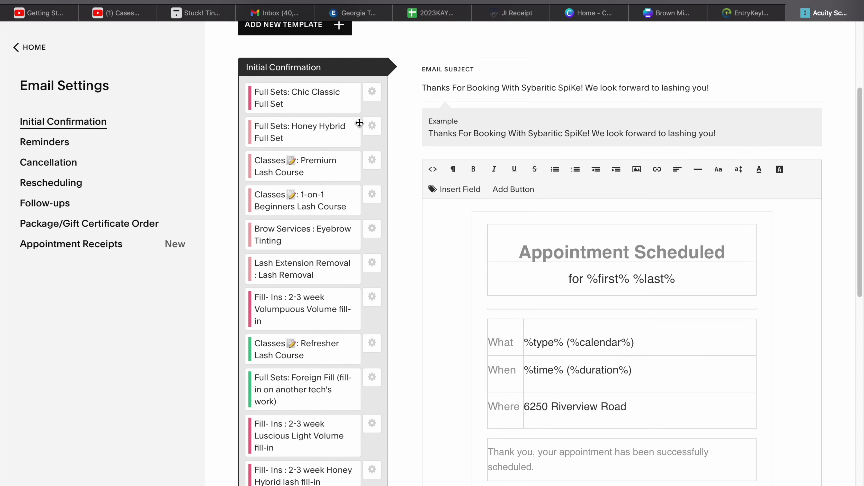
scroll(322, 451, "down", 3)
scroll(322, 450, "down", 10)
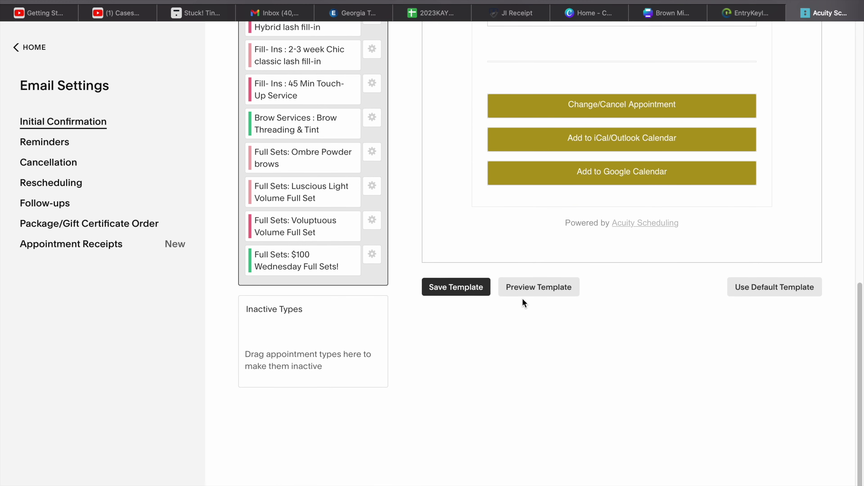
Step: Preview the Initial Confirmation email, return to the template and look at how appointment types are made inactive
left_click(543, 292)
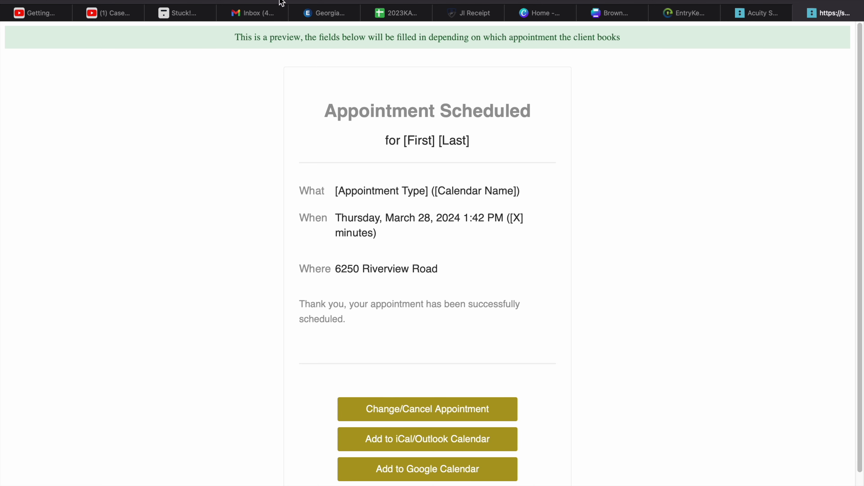
left_click(793, 14)
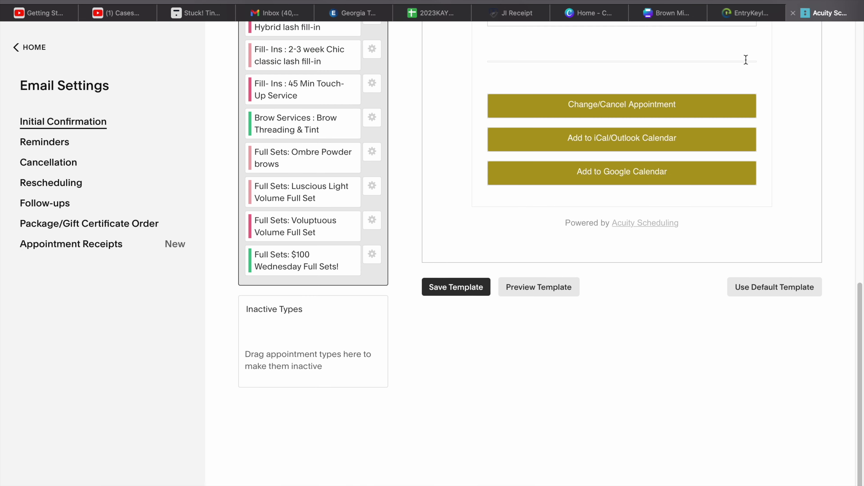
scroll(583, 329, "up", 1)
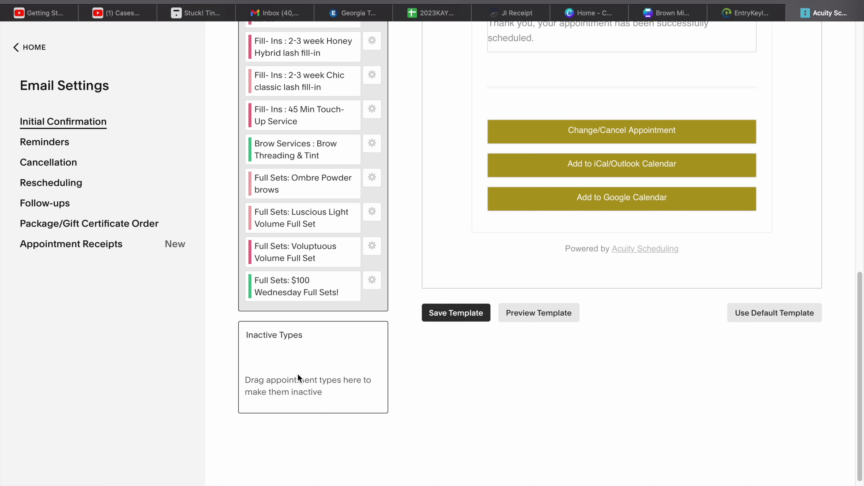
left_click_drag(332, 289, 332, 248)
Step: In the confirmation email's thank-you message, replace the period after "successfully scheduled" with an exclamation mark
scroll(422, 331, "up", 10)
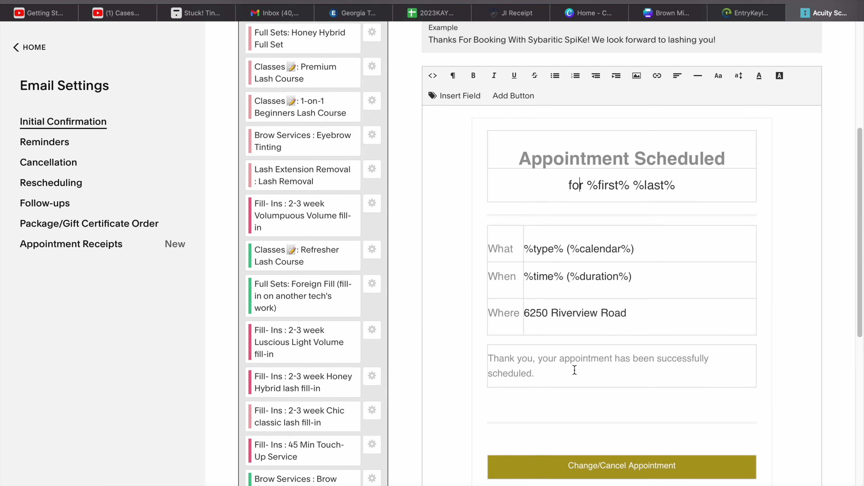
triple_click(559, 359)
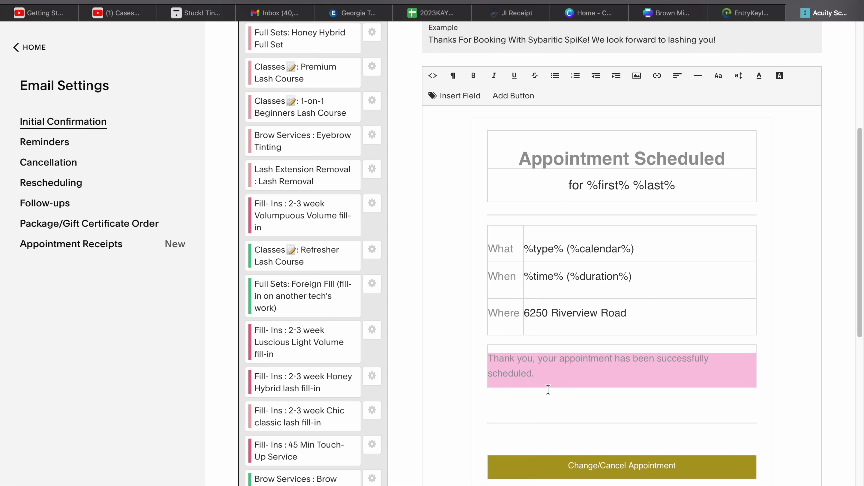
left_click(555, 375)
key("BackSpace")
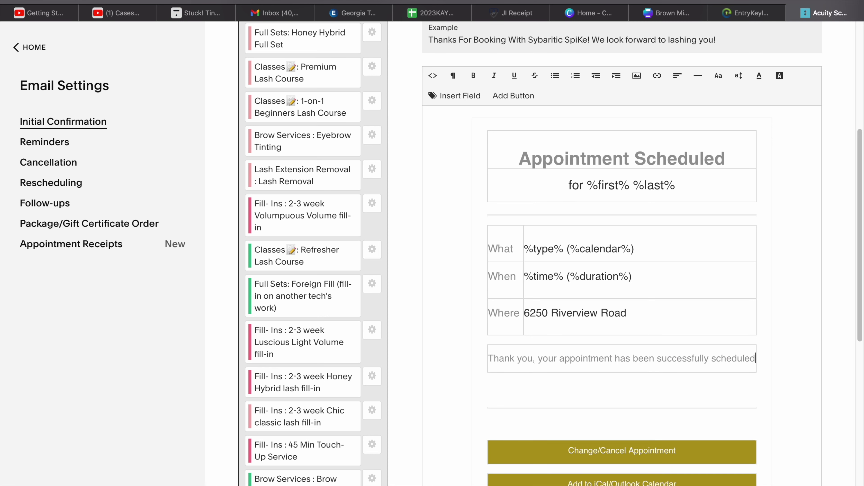
type("!")
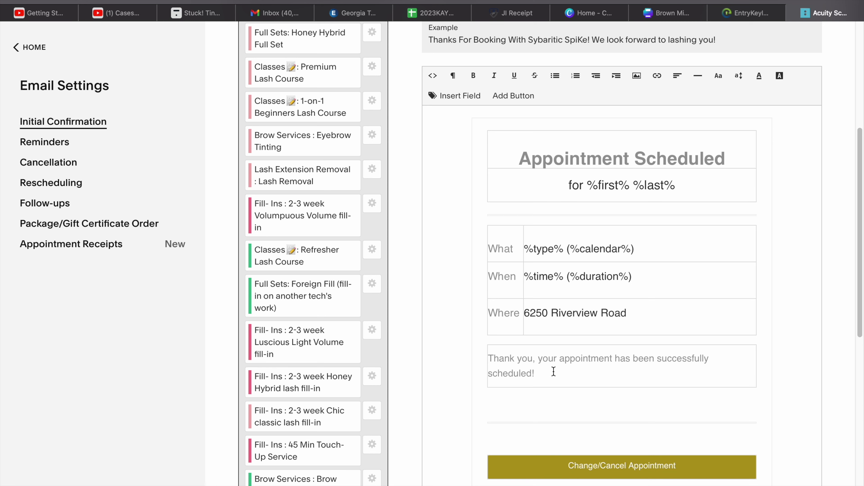
Step: Add "Please TEXT upon arrival before coming in, thank you." on its own line below the confirmation email's thank-you message
type(" PLeas")
key("BackSpace")
key("BackSpace")
key("BackSpace")
type("ase TEXT upon ariva")
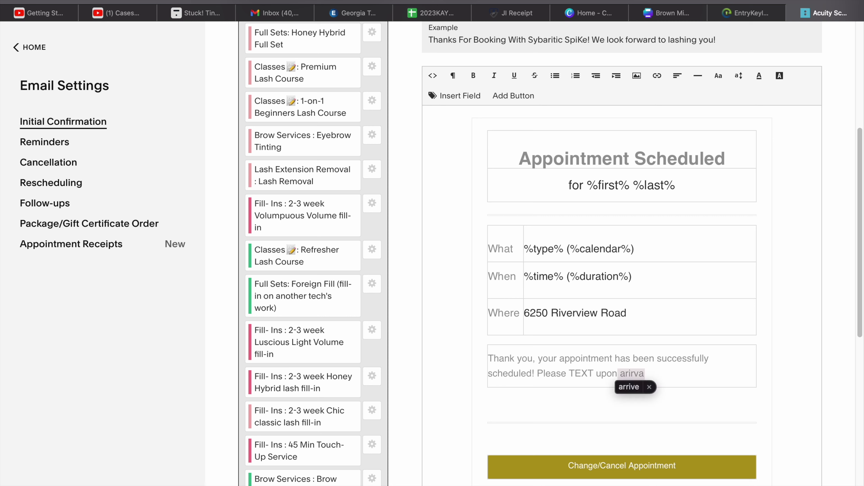
key("BackSpace")
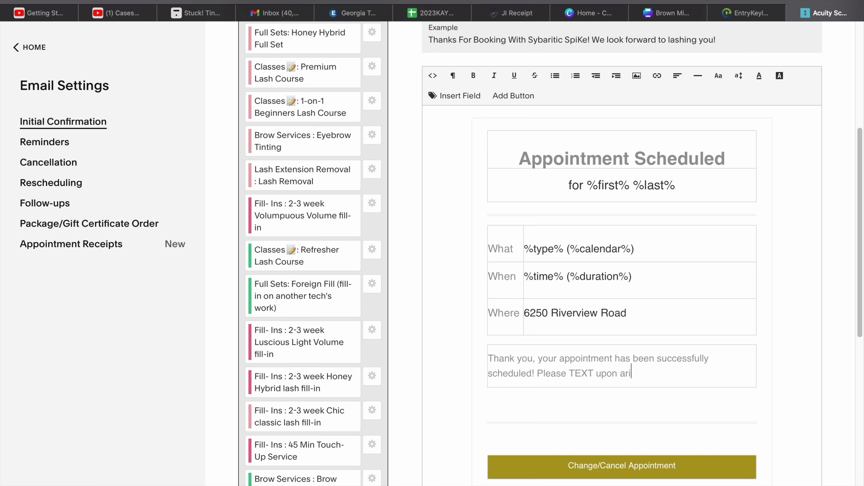
type("val before coming in, than")
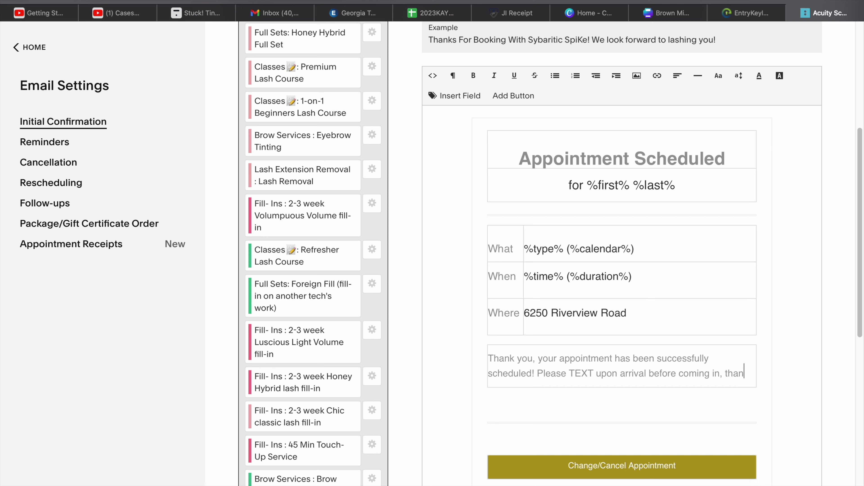
type("k yo")
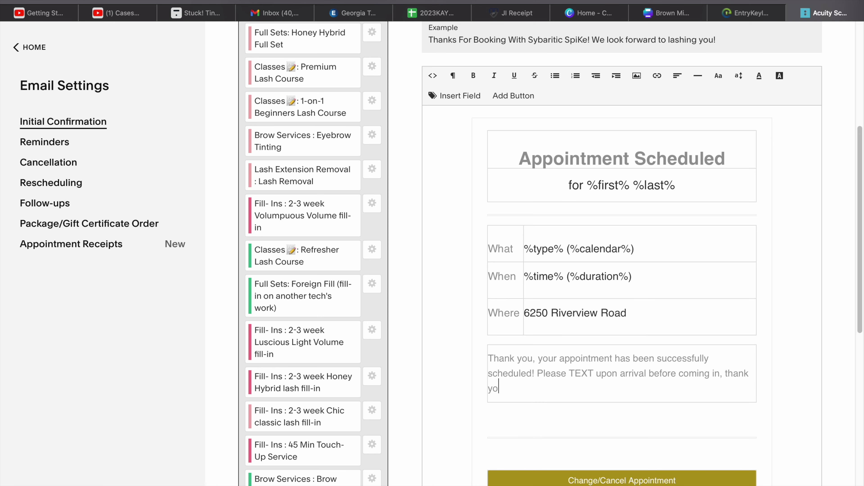
left_click(536, 374)
key("Return")
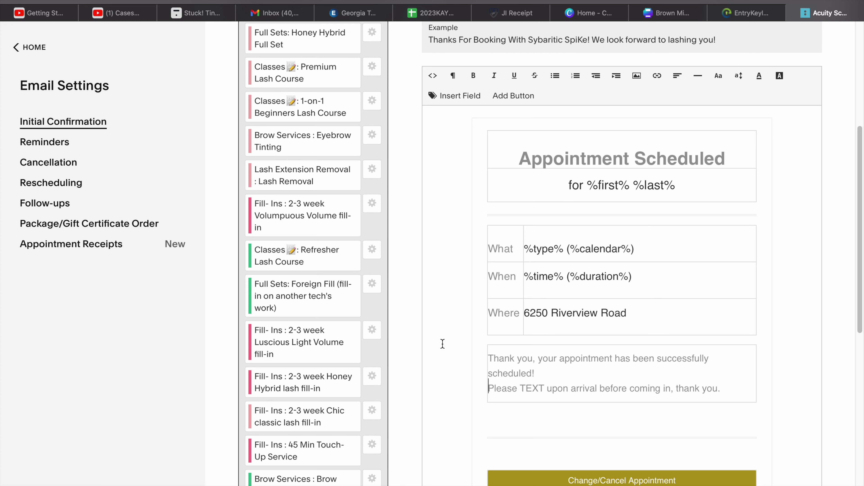
Step: Save the Initial Confirmation template and check the edited message in the email body
scroll(499, 341, "up", 5)
scroll(500, 342, "down", 15)
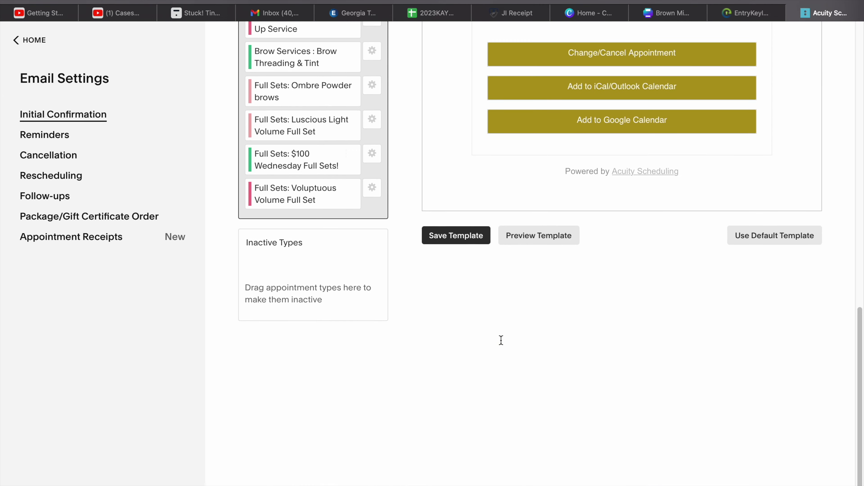
left_click(478, 242)
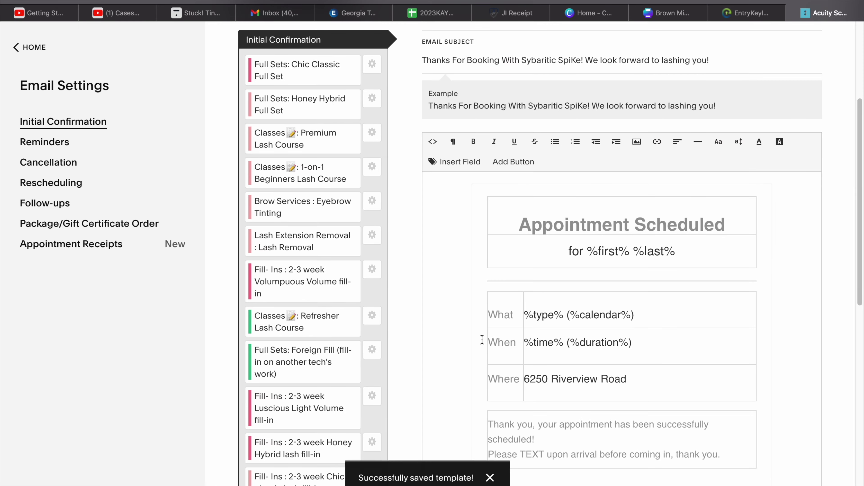
scroll(483, 342, "down", 5)
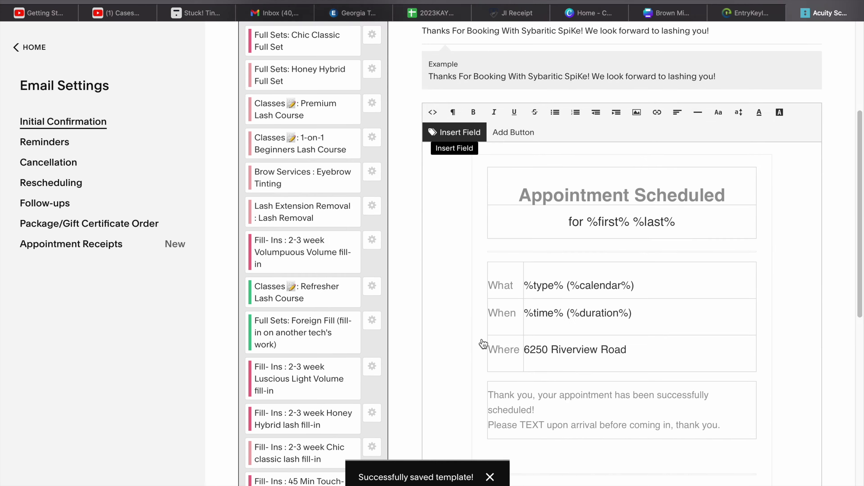
scroll(483, 343, "down", 8)
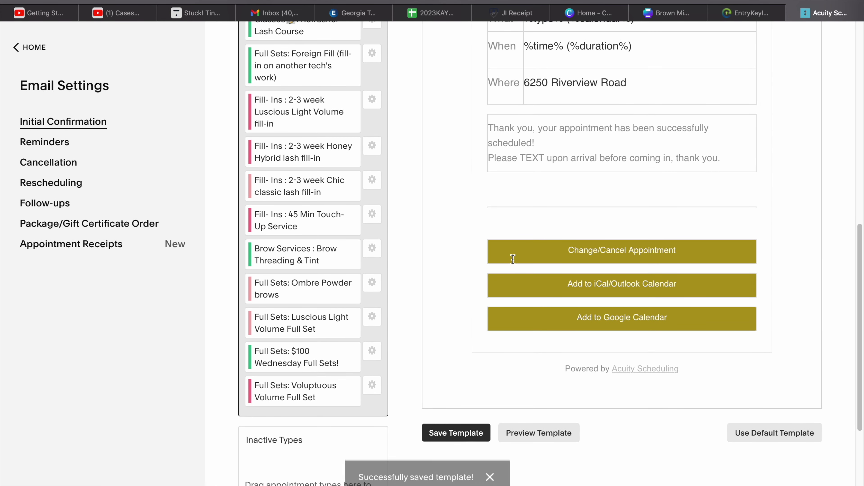
Step: Open the Reminders settings and examine the send time, the recipients and the Reminder 1A email template
left_click(50, 144)
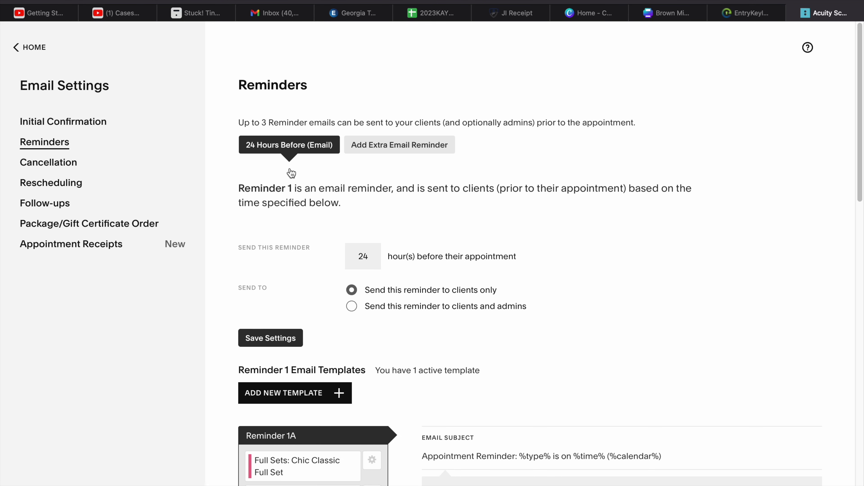
left_click(291, 152)
left_click(367, 255)
scroll(626, 300, "down", 3)
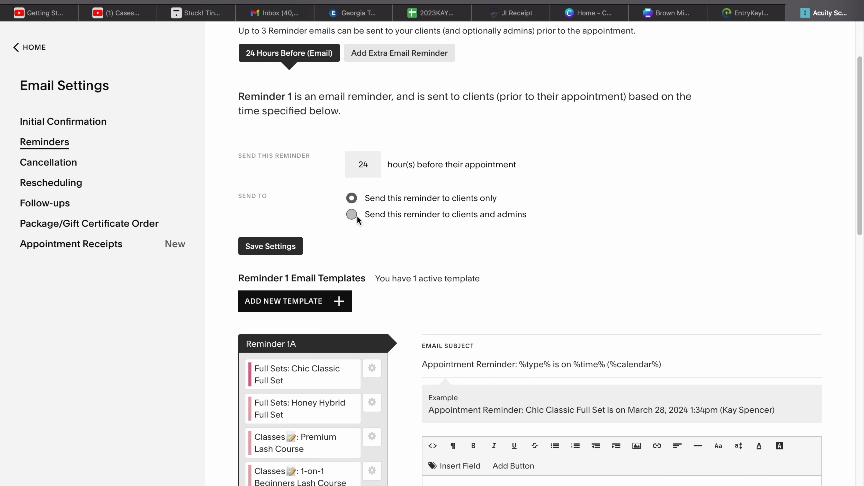
scroll(549, 242, "down", 12)
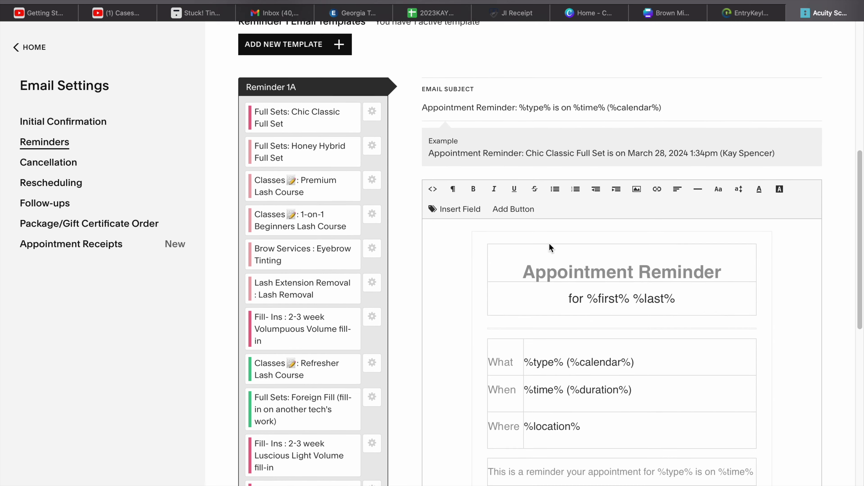
left_click(530, 321)
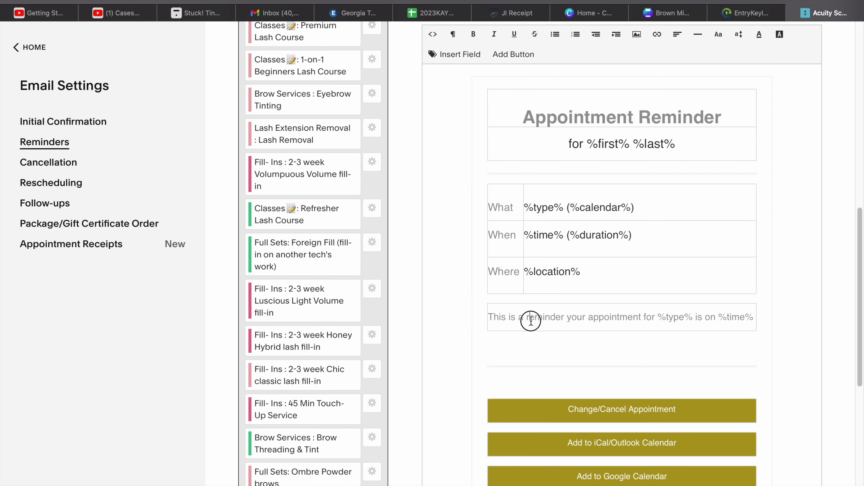
scroll(515, 326, "up", 8)
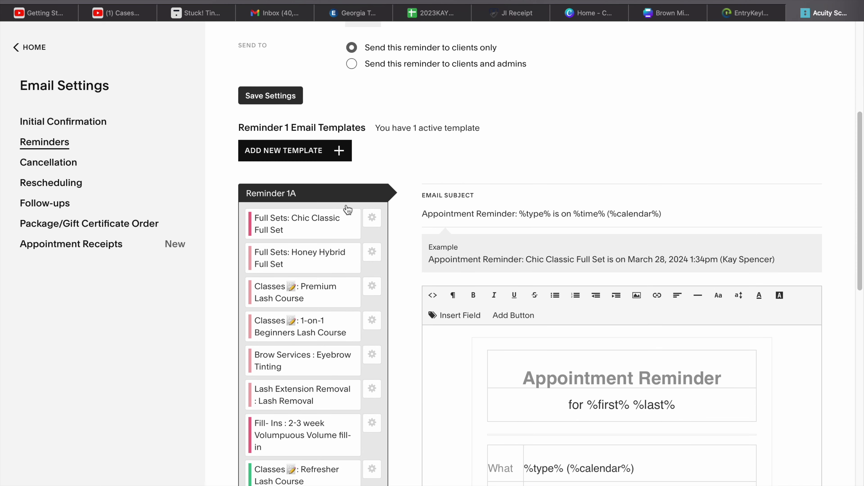
Step: Look at the Cancellation and Rescheduling email settings, and open the Follow-ups page to read its description
left_click(77, 162)
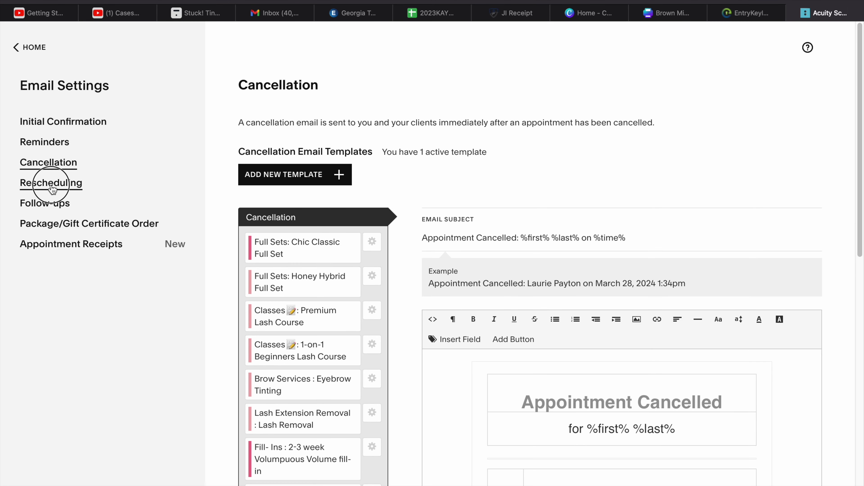
left_click(52, 185)
left_click(61, 211)
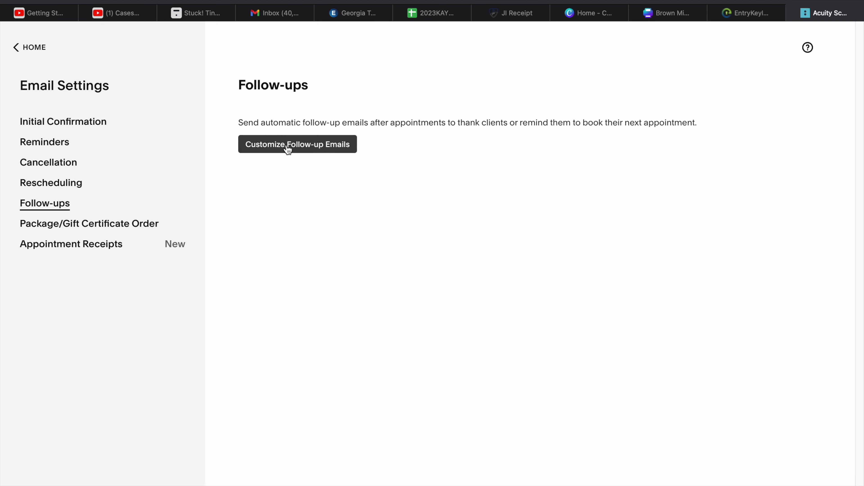
left_click_drag(373, 126, 463, 203)
left_click(460, 208)
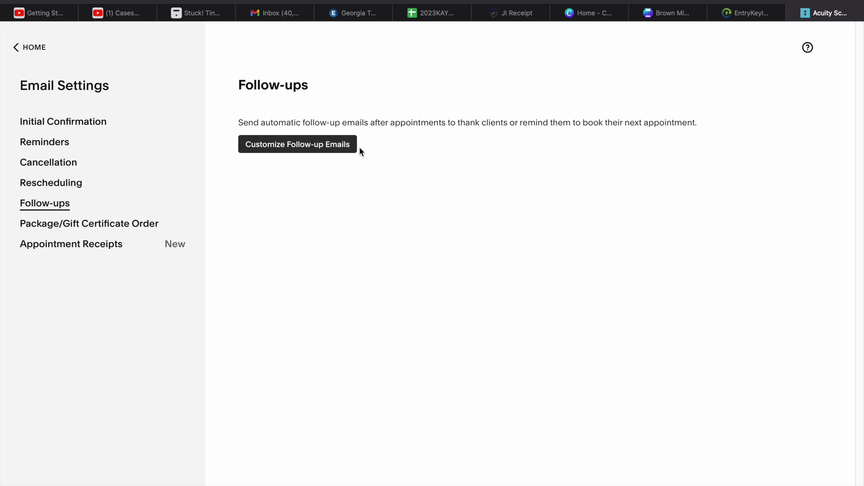
Step: Start customizing the follow-up emails and review the send timing options and the Follow-up 1A template
left_click(343, 148)
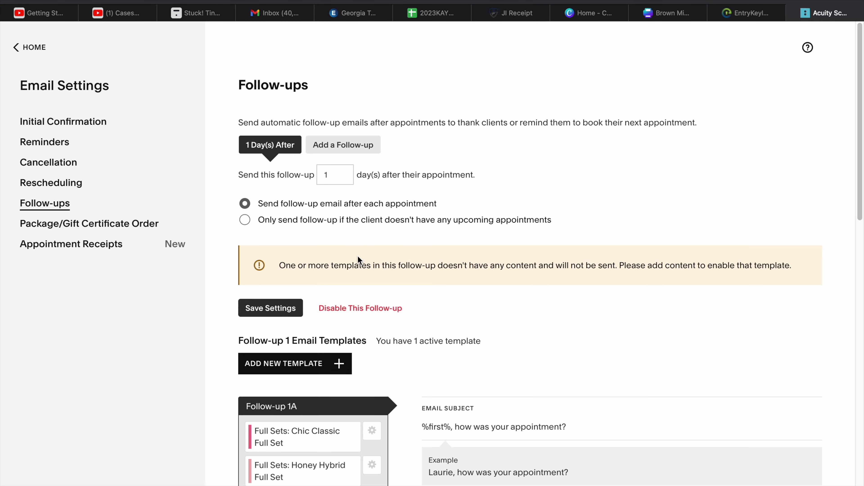
scroll(357, 259, "down", 5)
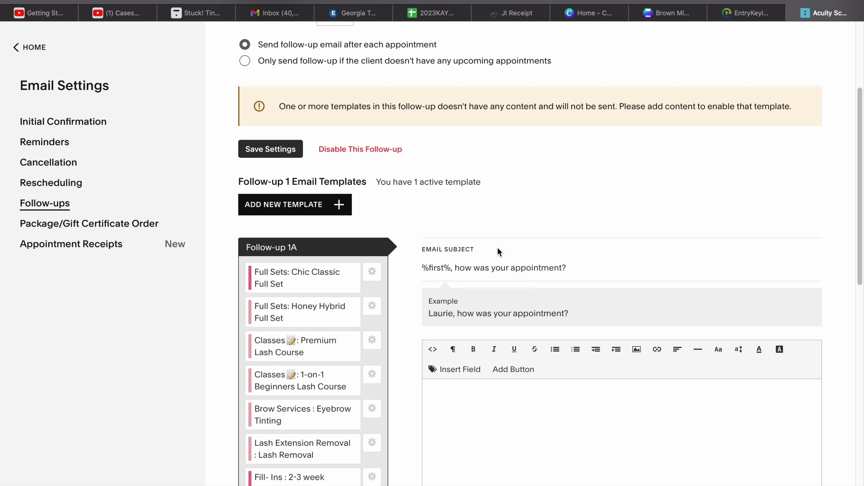
scroll(691, 280, "down", 6)
Step: Write "Don't forget to book your fill in ahead of time, to avoid having to book a full set!" in the Follow-up 1A email body
left_click(690, 279)
type("Don't forget to book your fil")
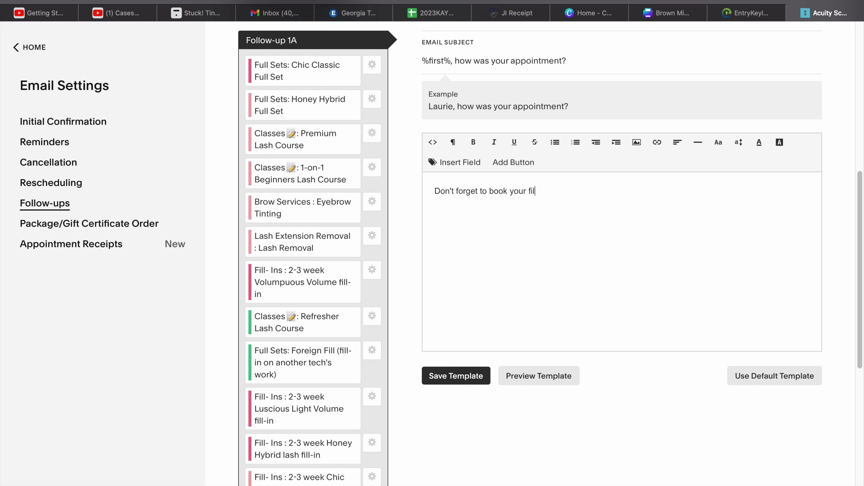
type("ll in ahead pf")
key("BackSpace")
key("BackSpace")
type("of time,")
key("BackSpace")
type(", to avoid ")
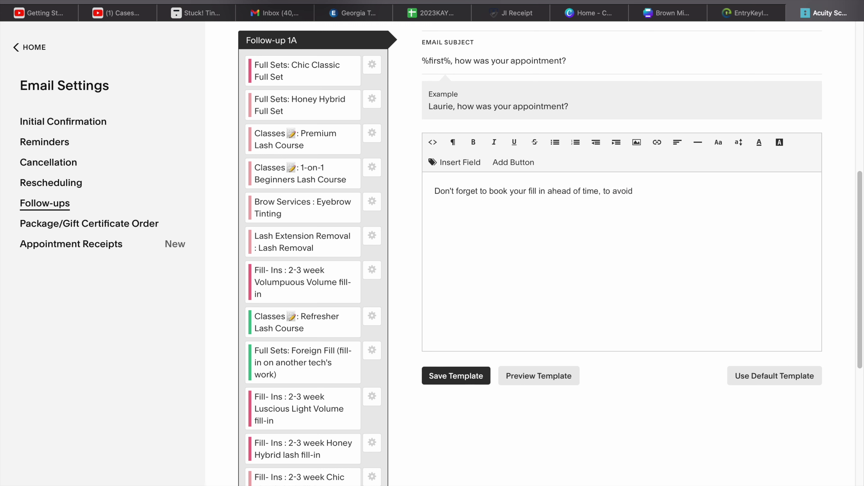
type("having to book  a full set")
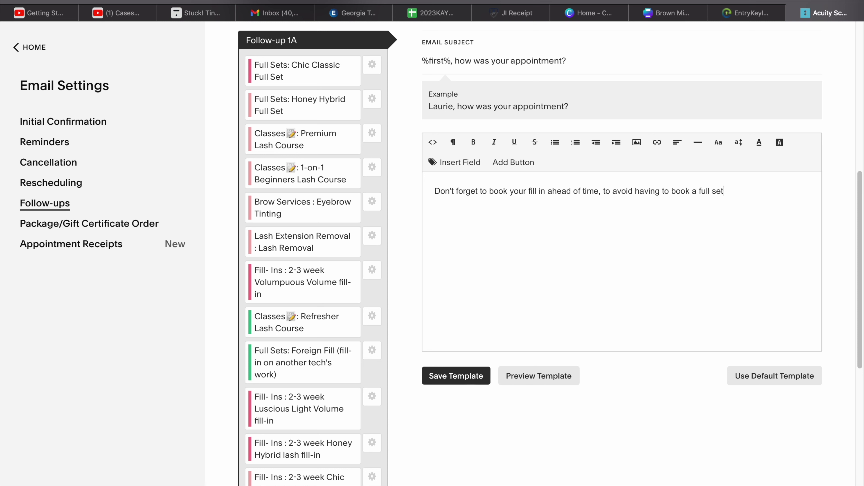
type("!")
Step: Begin a second paragraph in the follow-up email body with the word "Reminder"
key("Return")
type("ReminderL")
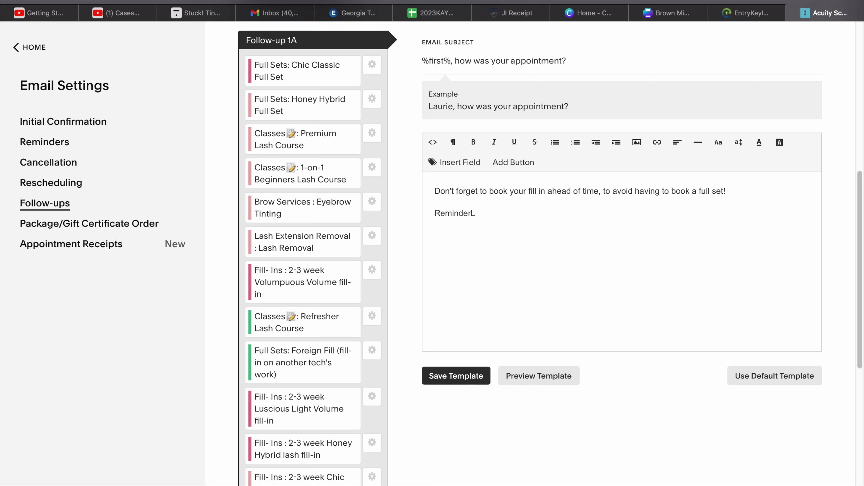